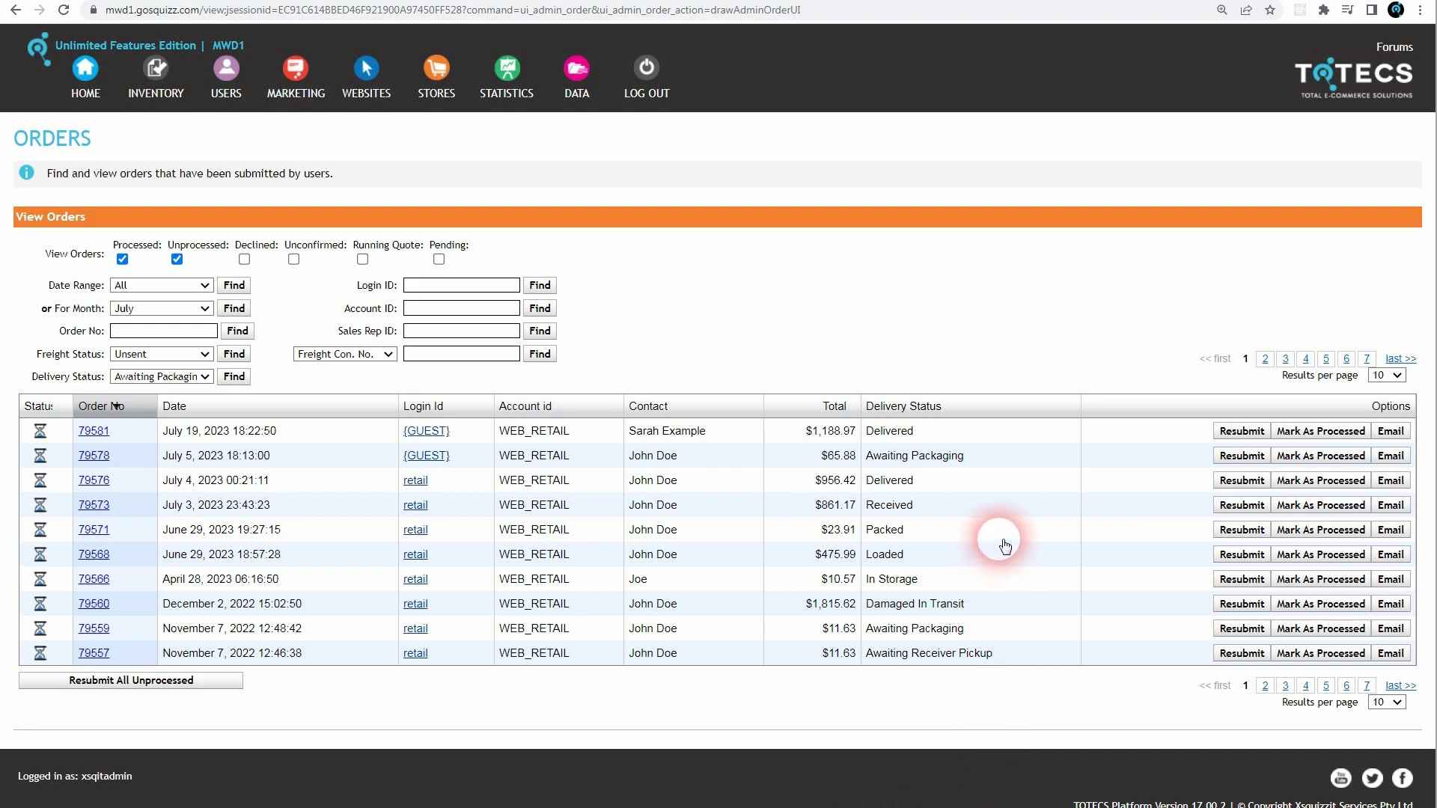
# - Switch to the 10 Minute Mail inbox, check the In Transit delivery status email, and return to the TOTECS orders list
pyautogui.click(1001, 460)
pyautogui.hotkey('alt', 'Tab')
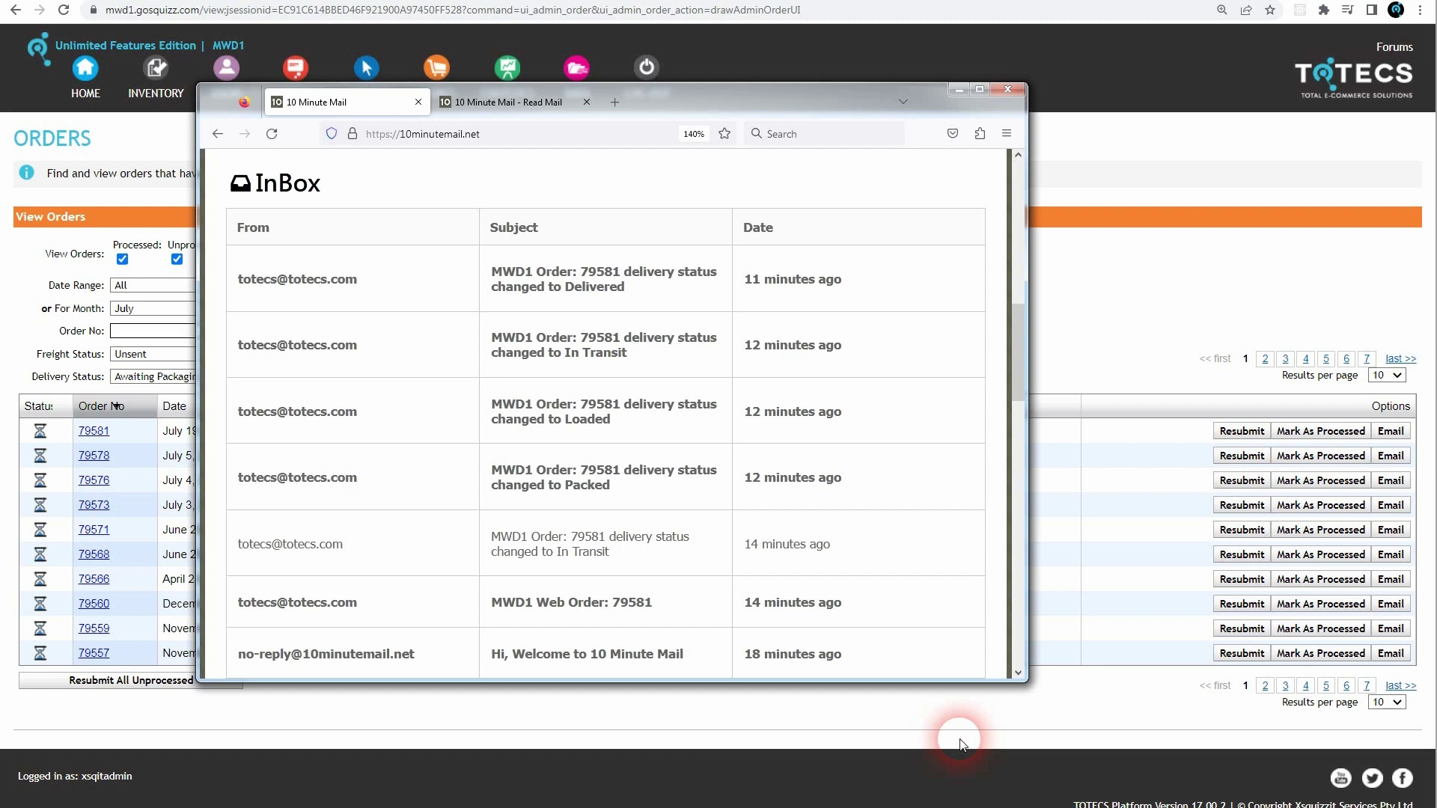
pyautogui.click(597, 284)
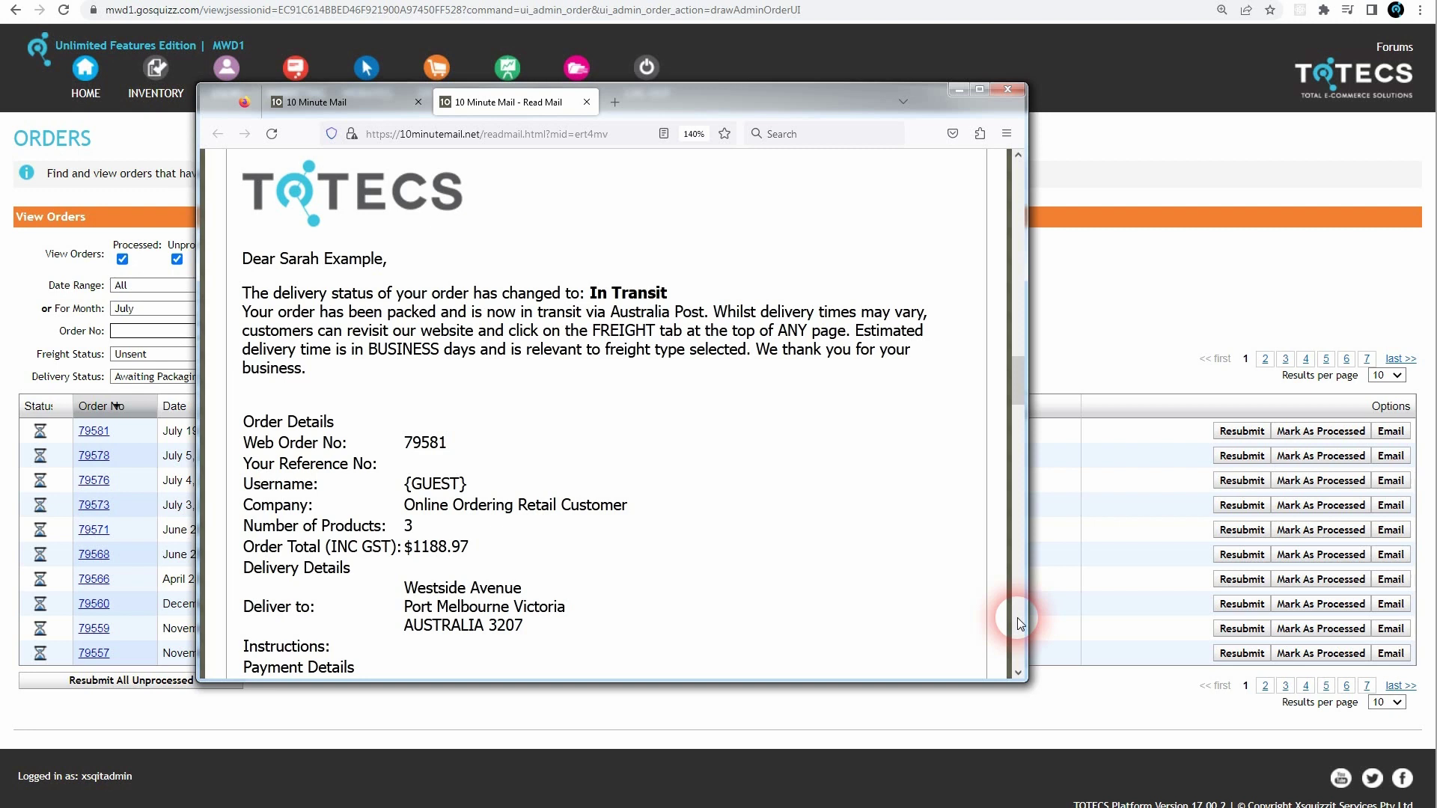
pyautogui.hotkey('alt', 'Tab')
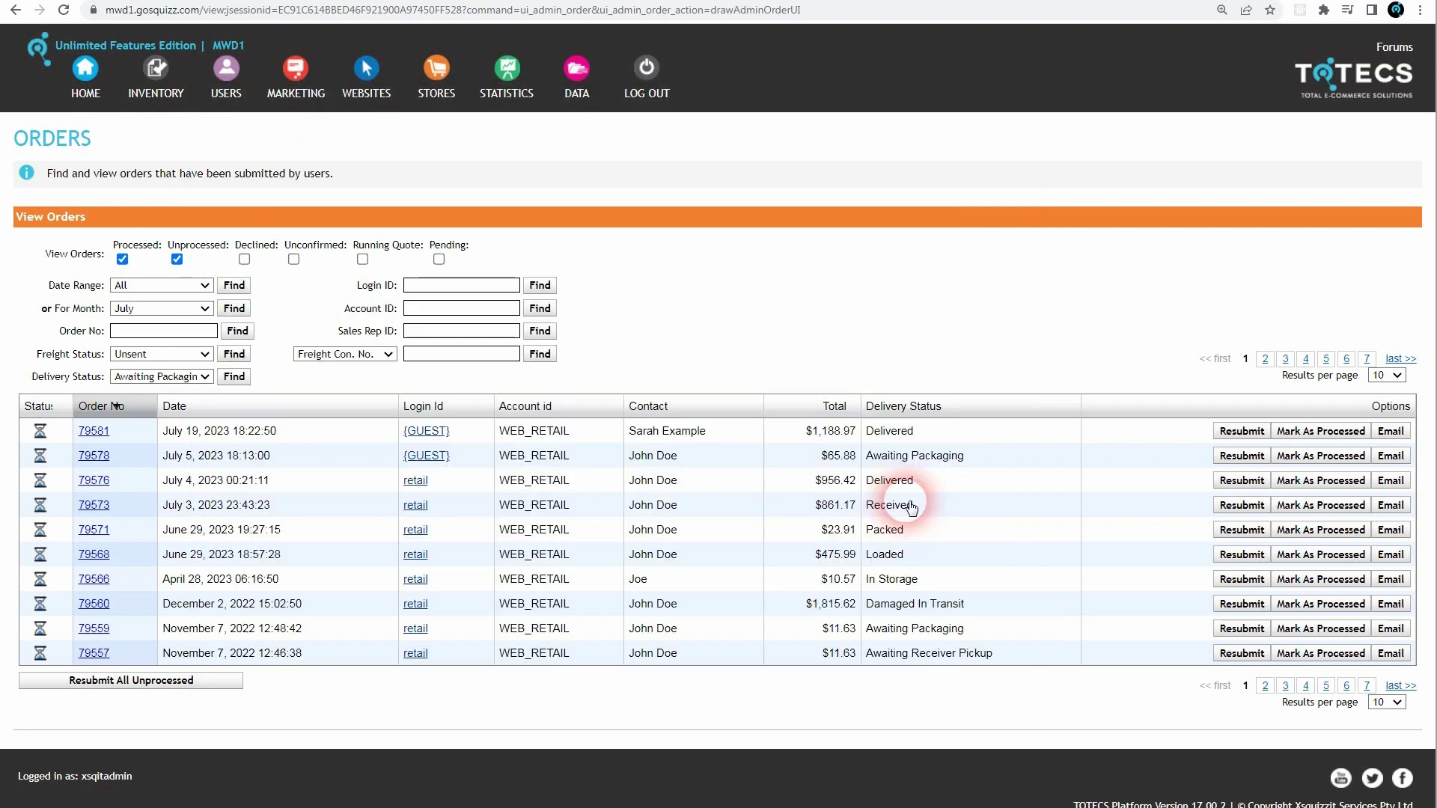
pyautogui.click(948, 460)
pyautogui.click(949, 458)
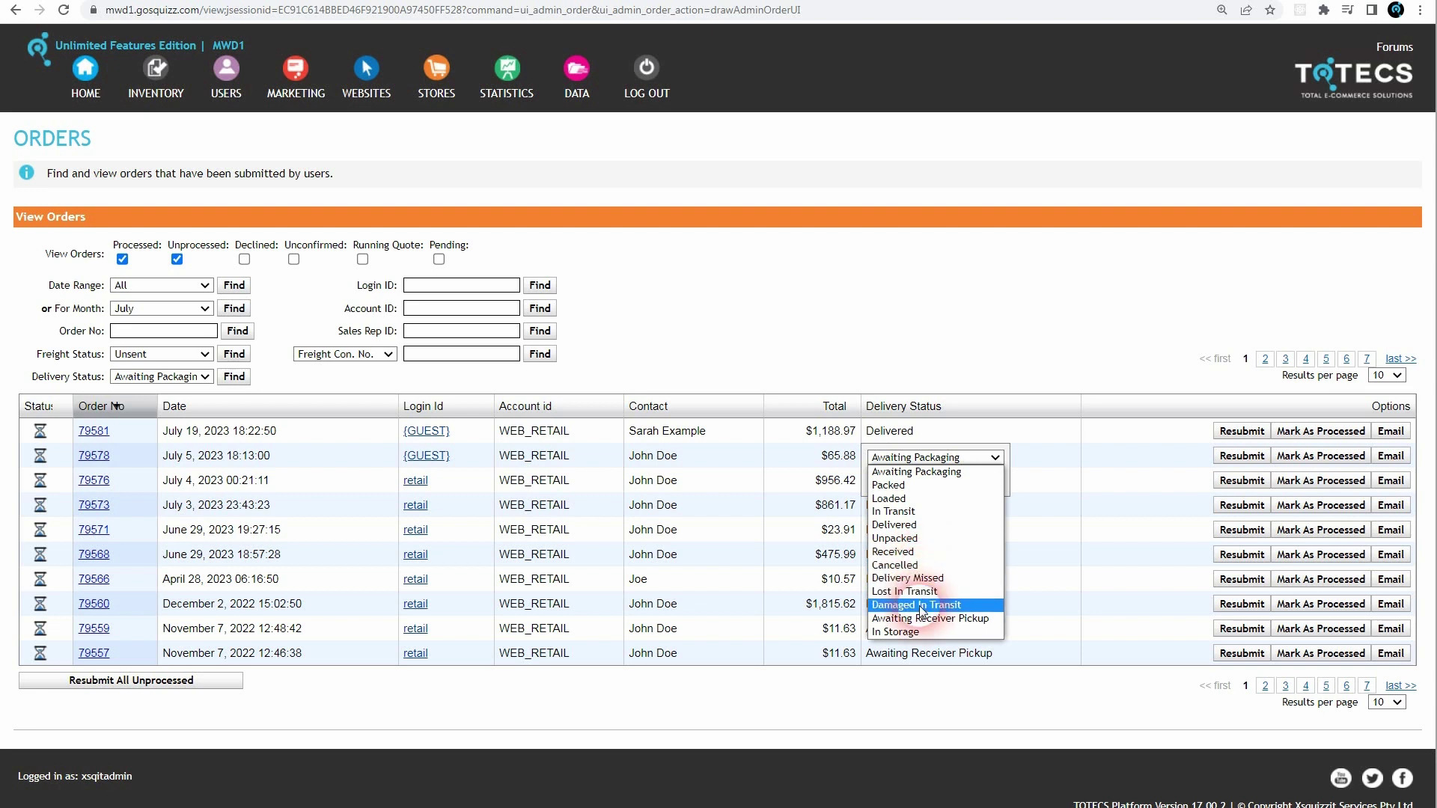
pyautogui.click(923, 716)
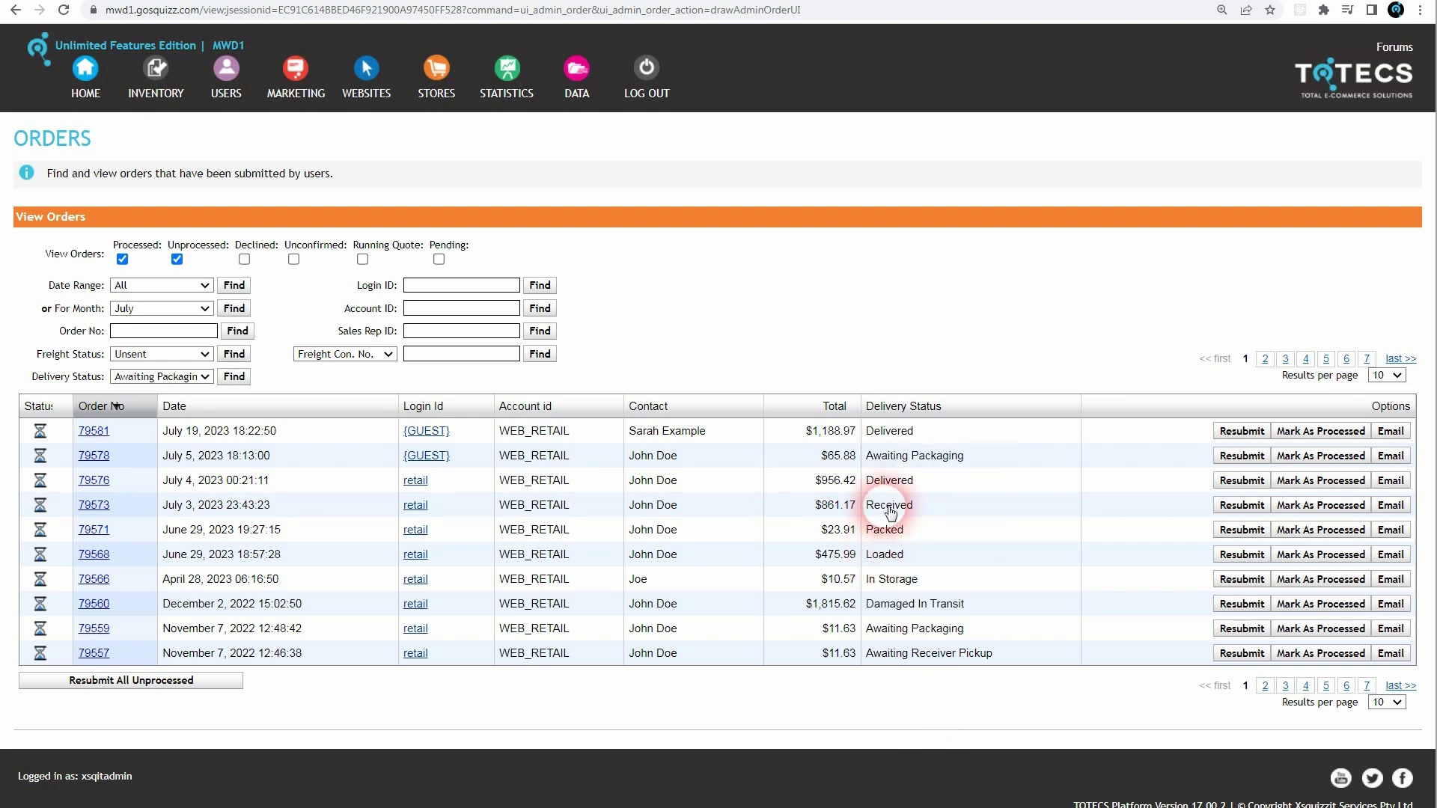
# - Set the delivery status of the July 5, 2023 guest order to In Transit and save it
pyautogui.click(950, 446)
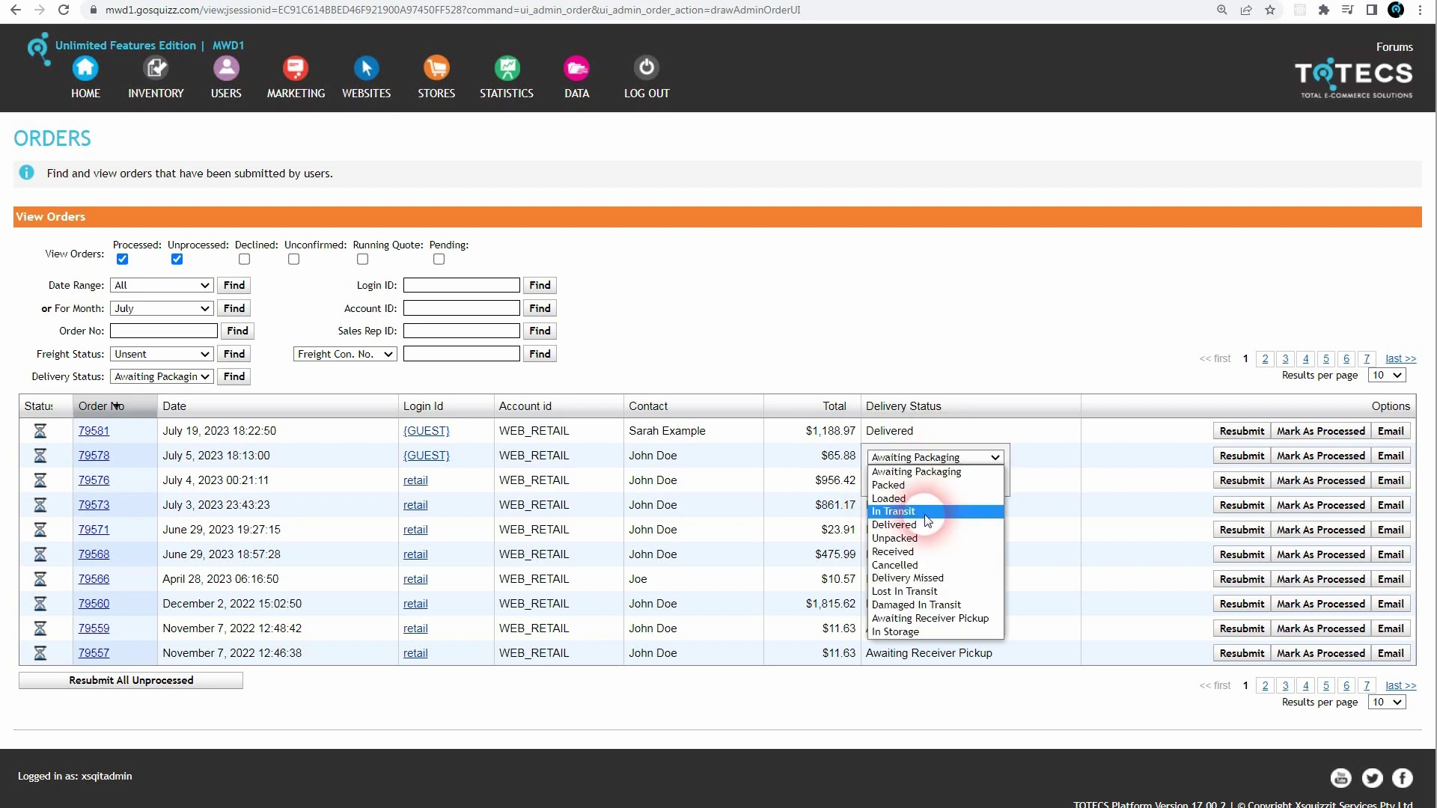
pyautogui.click(924, 523)
pyautogui.click(912, 478)
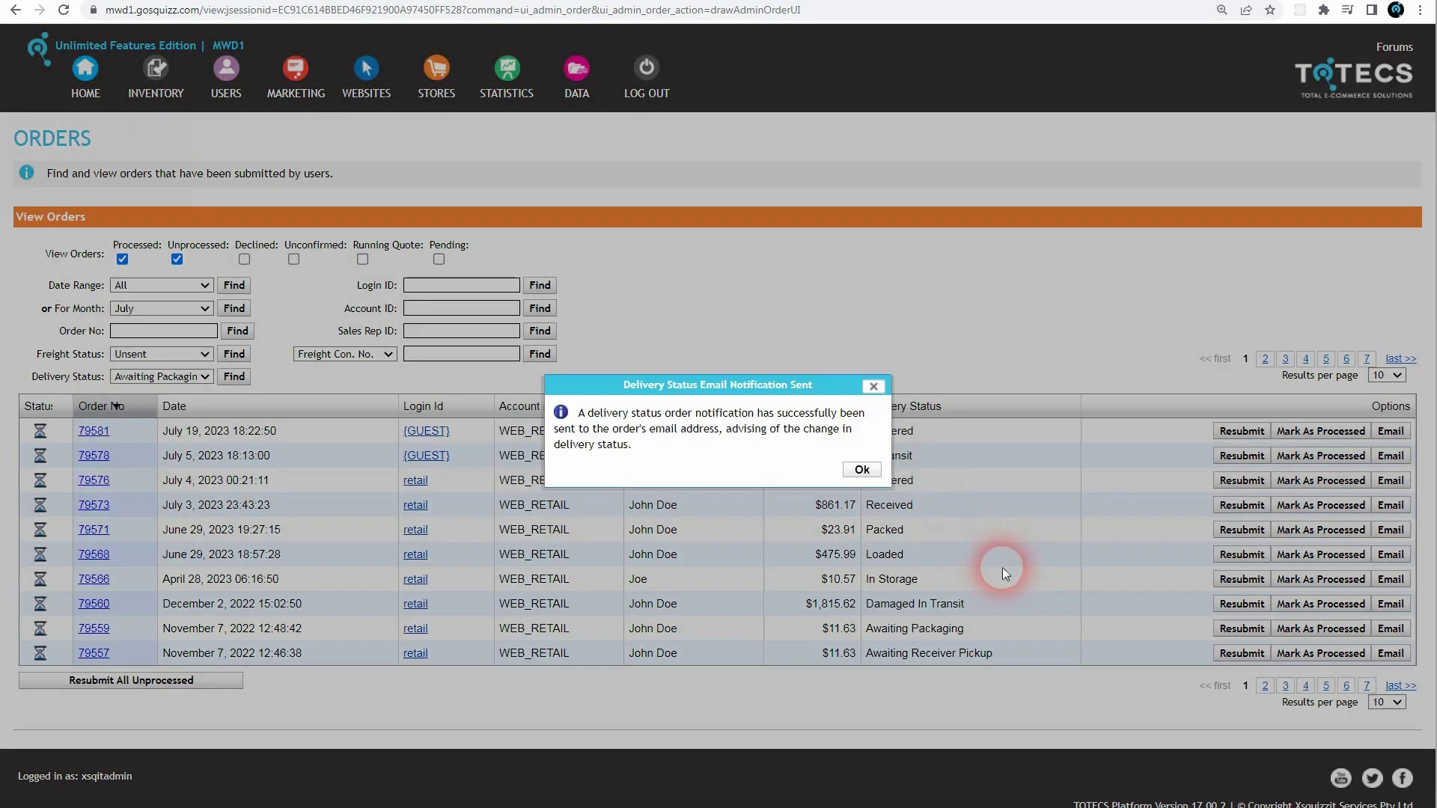
# - Switch to the 10 Minute Mail window and highlight the explanatory paragraph in the In Transit notification email
pyautogui.hotkey('alt', 'Tab')
pyautogui.moveTo(242, 312); pyautogui.dragTo(301, 353)
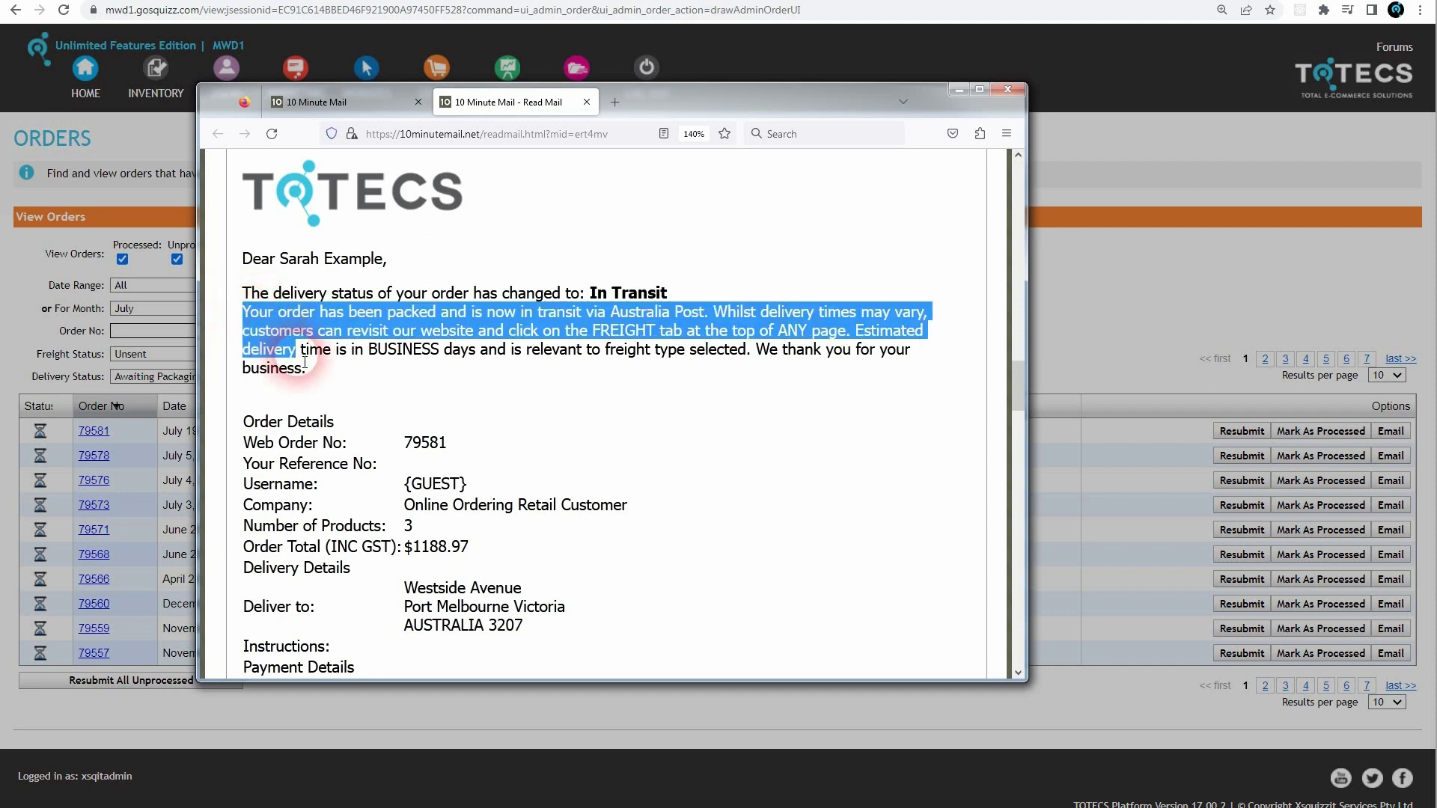
pyautogui.click(376, 376)
# - Send a delivery status email for the July 5 order with the message "Your ordered products are an transit and expected to arrive in 4 hours."
pyautogui.click(1392, 458)
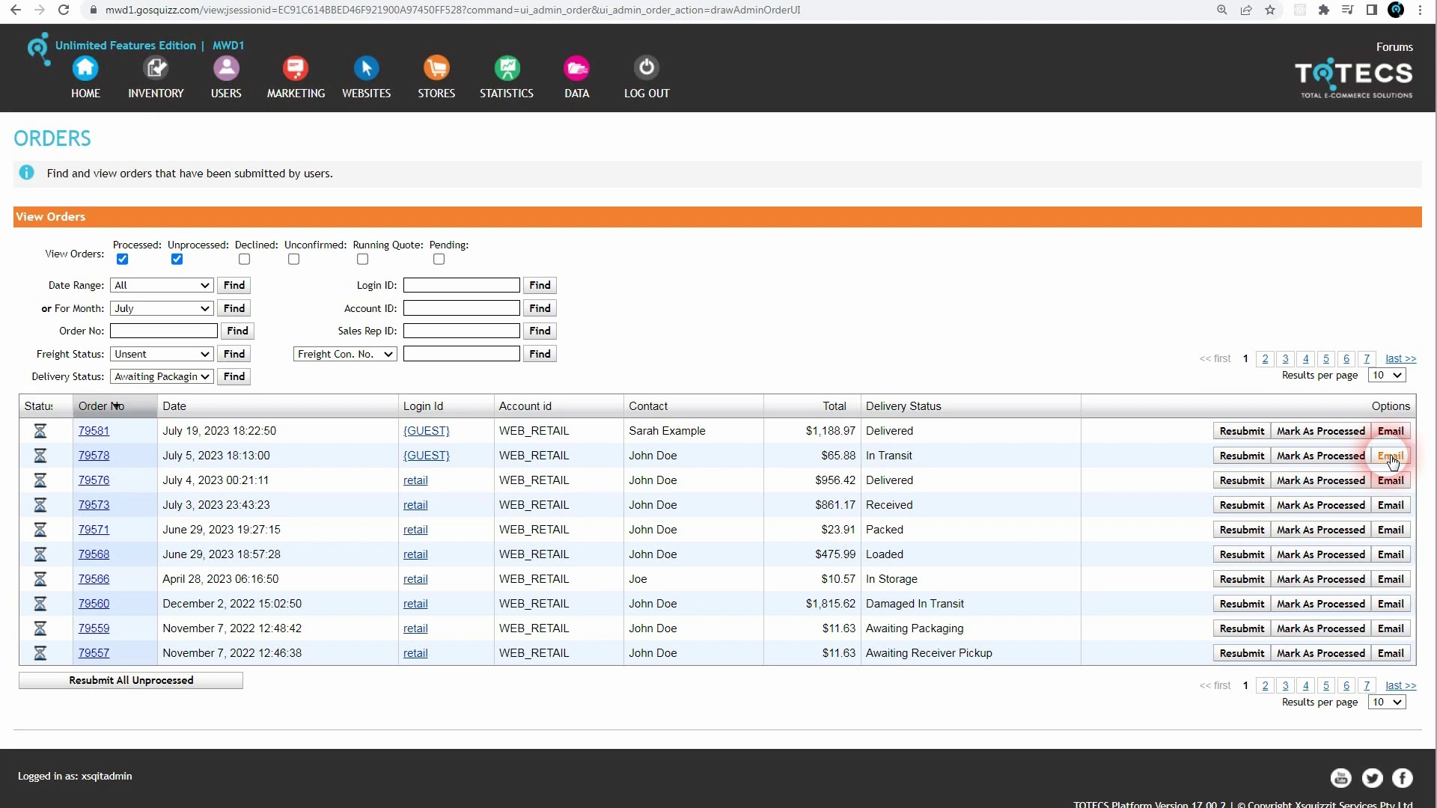
pyautogui.click(1391, 457)
pyautogui.click(588, 465)
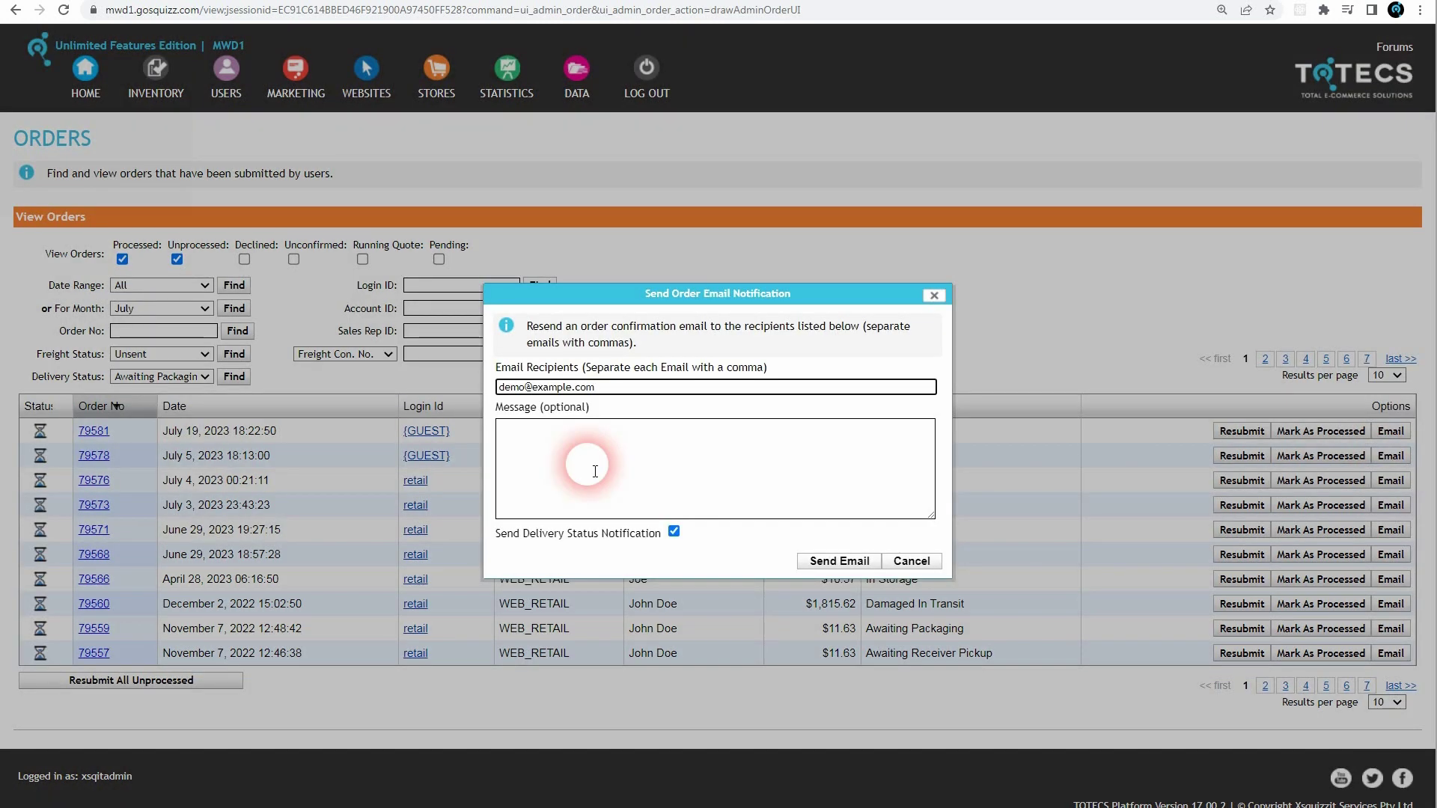
pyautogui.write('Your ordered products are an transit and expected to arrive in 4 hours.')
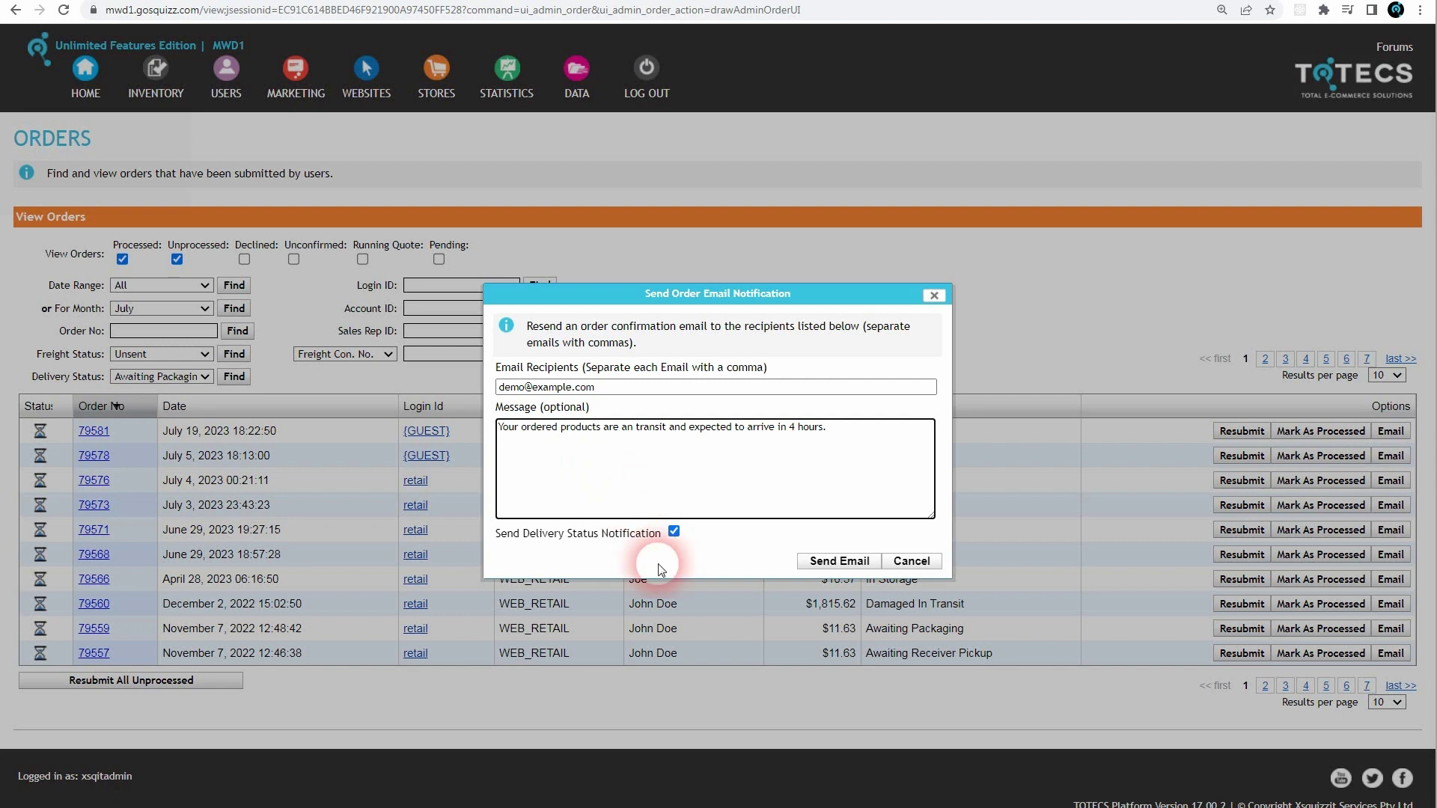
pyautogui.click(824, 562)
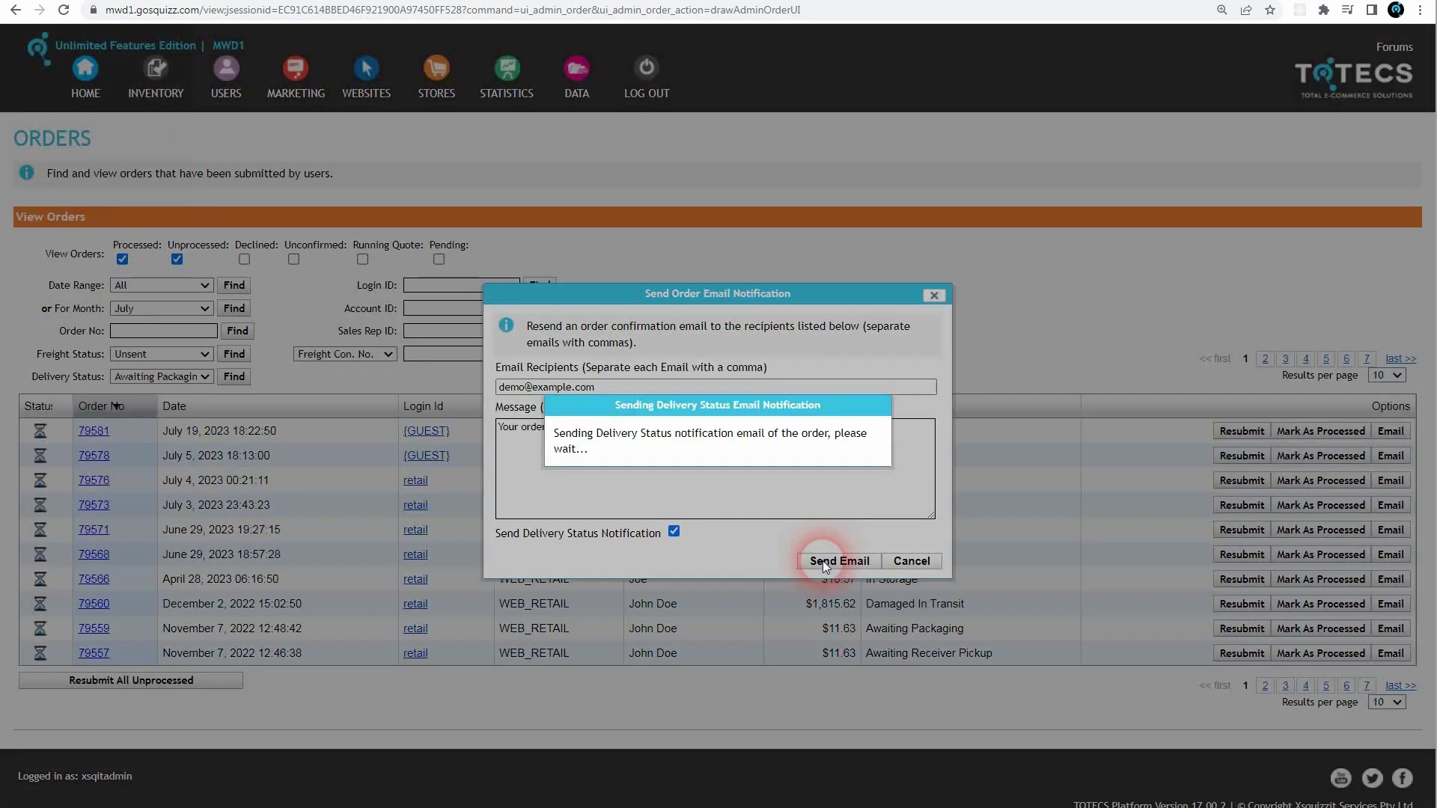
pyautogui.click(942, 486)
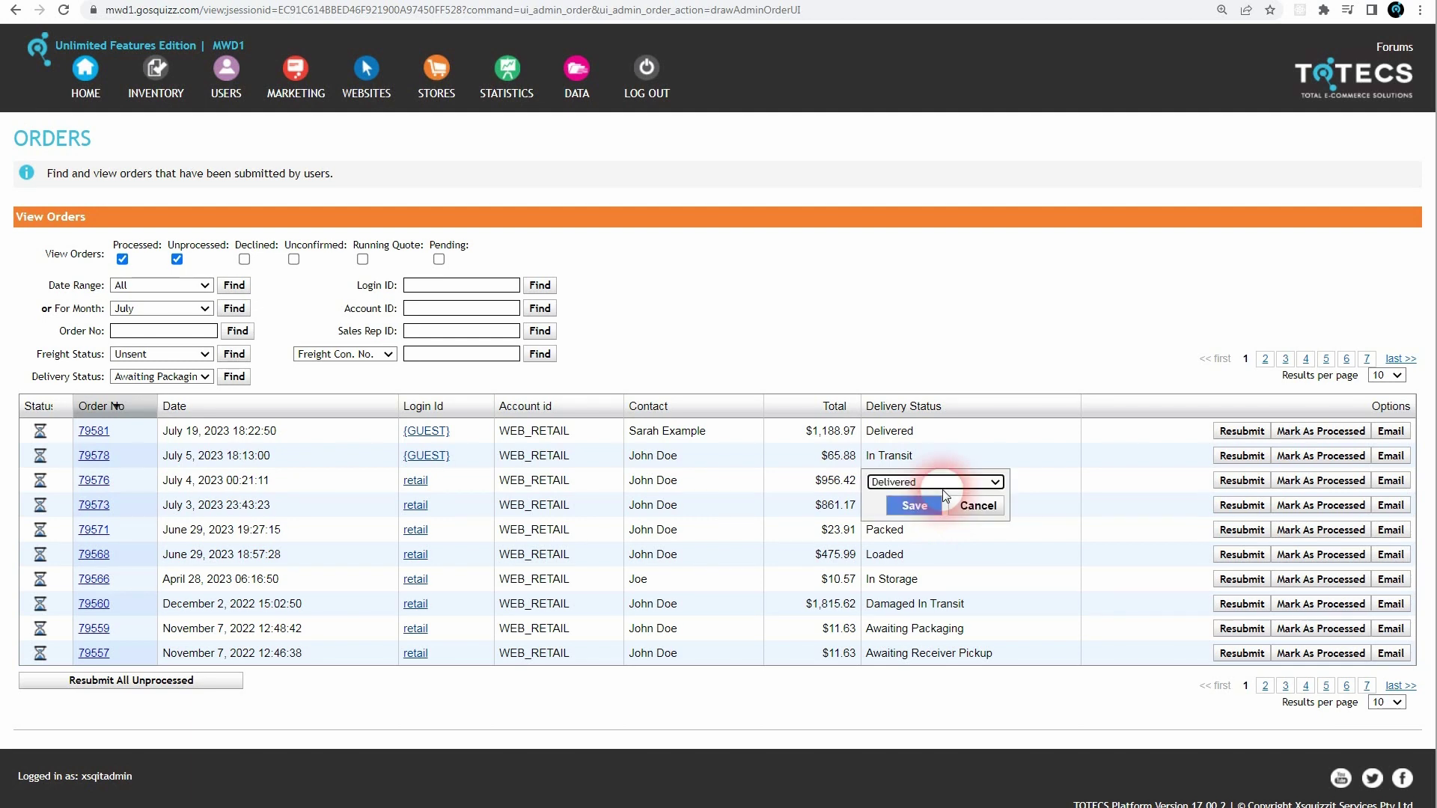
pyautogui.click(945, 485)
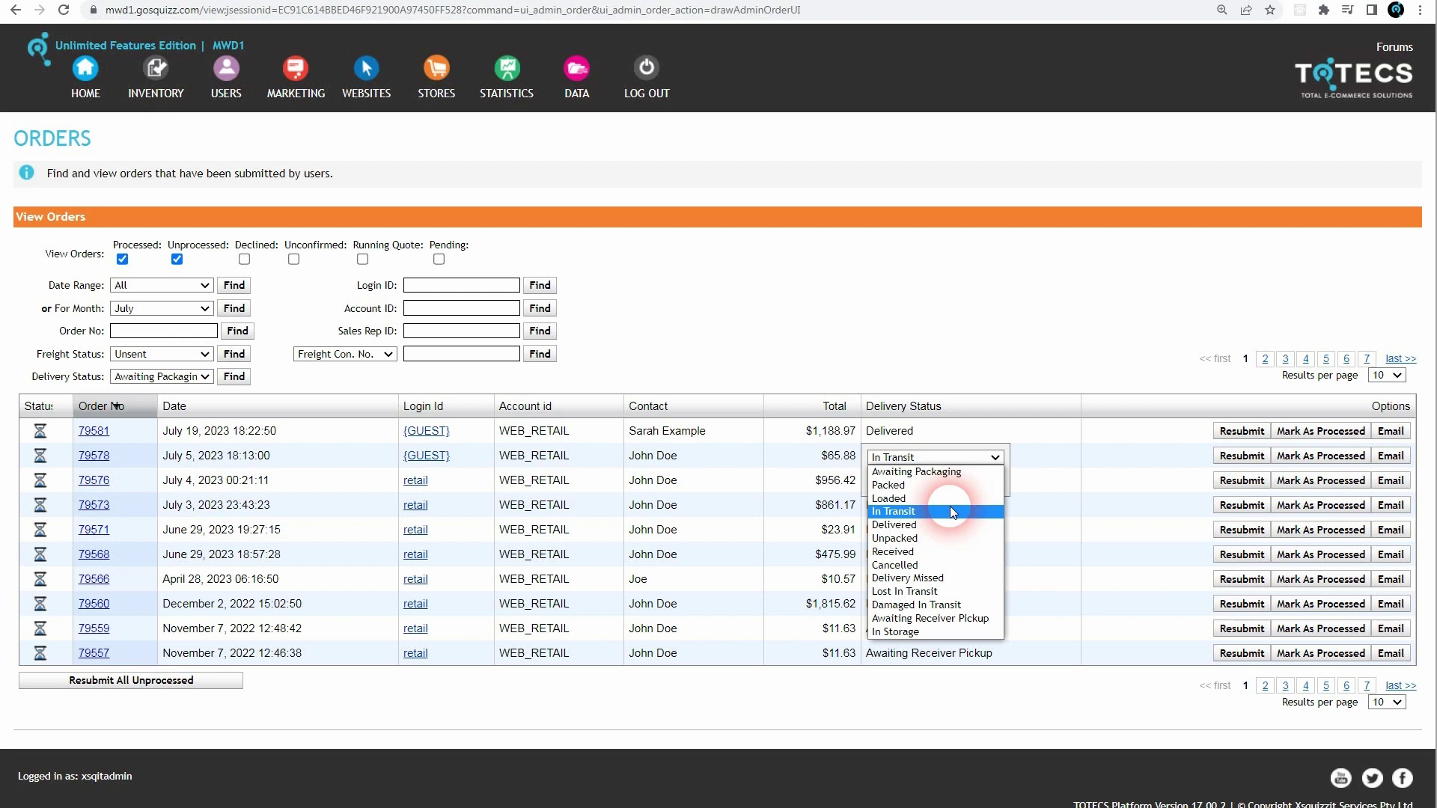
pyautogui.click(1204, 423)
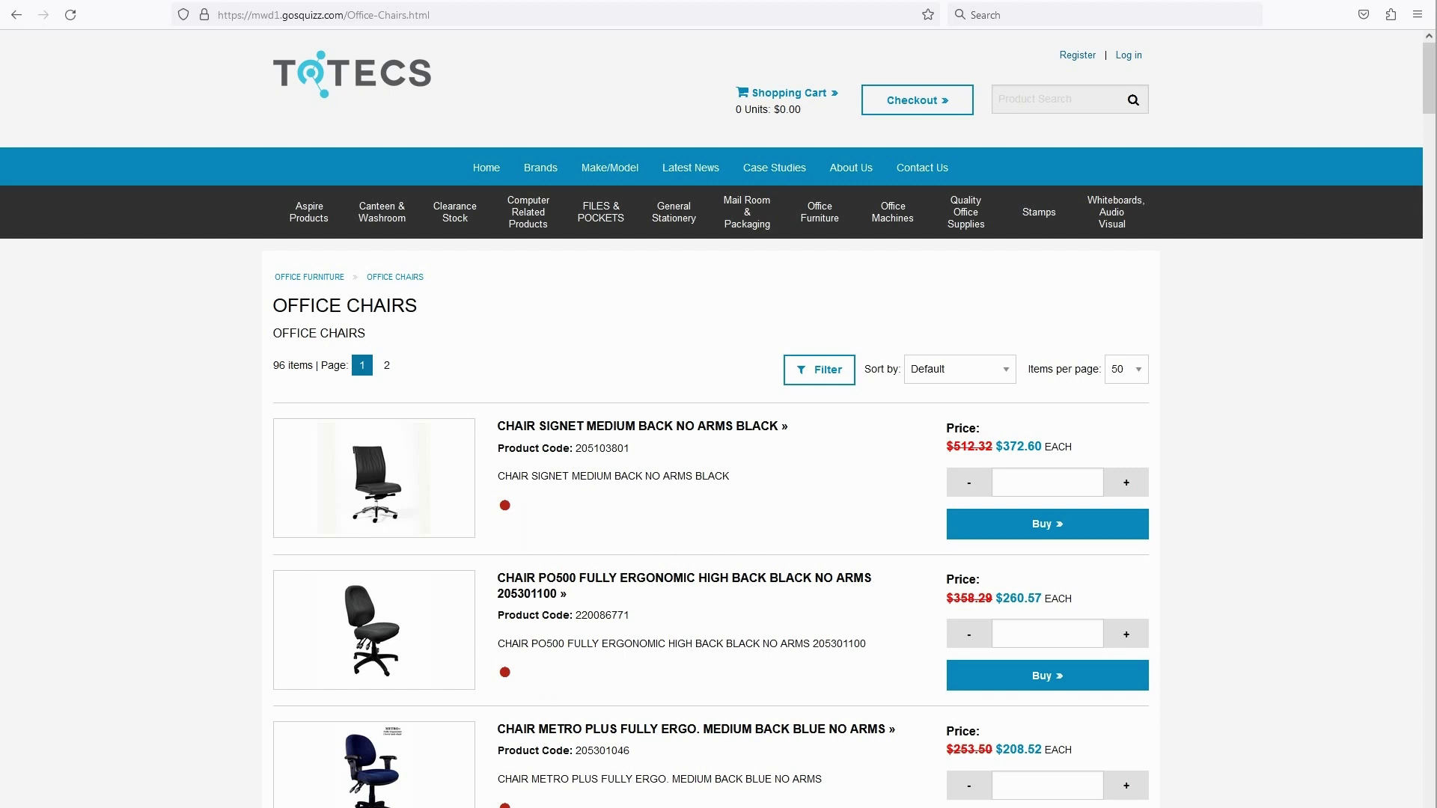
# - Add one Chair Signet Medium Back and one Chair PO500 Fully Ergonomic to the cart and proceed to checkout
pyautogui.click(1124, 487)
pyautogui.click(1120, 632)
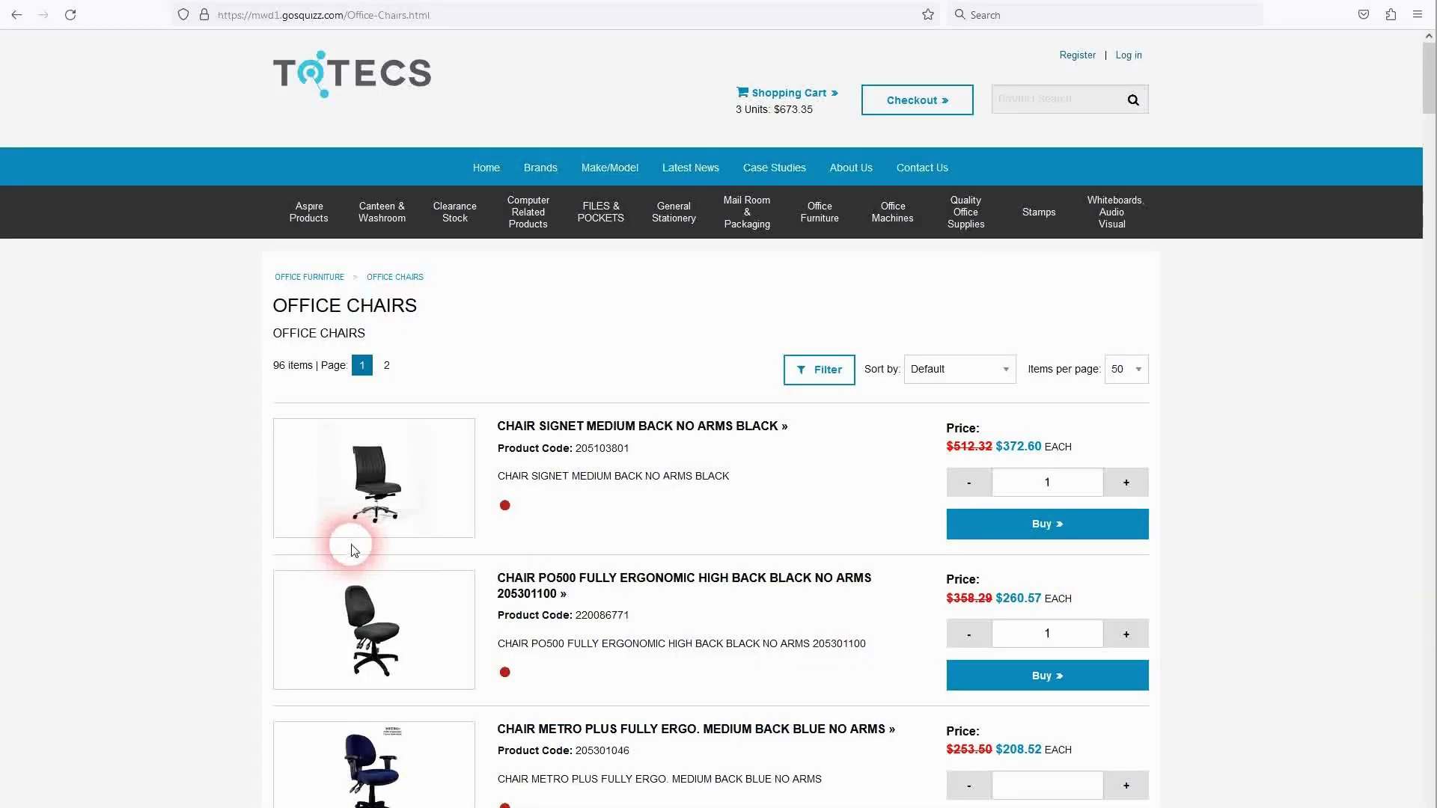
pyautogui.click(916, 100)
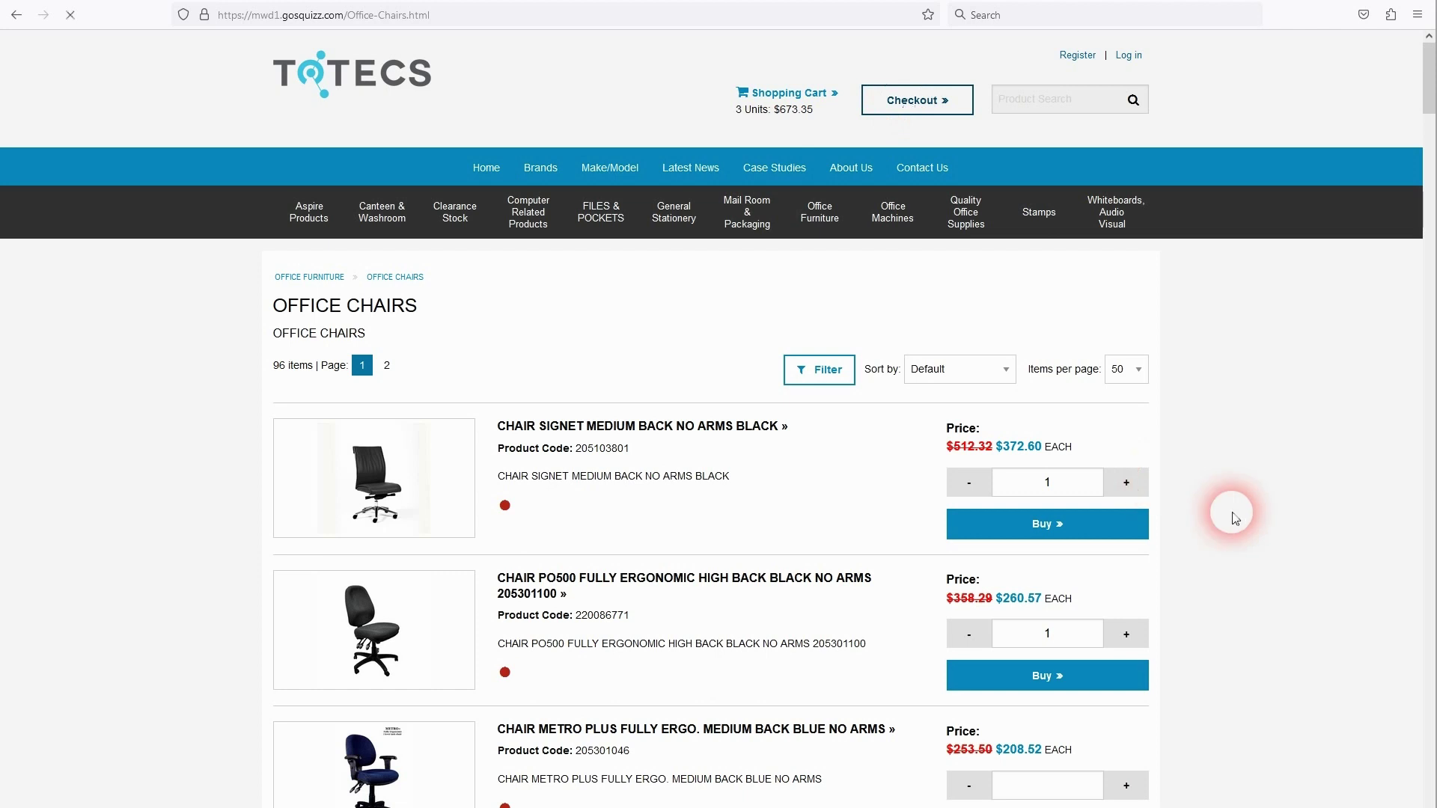
# - Continue through the guest checkout with the prefilled contact and delivery details, and submit the order with Pay Later
pyautogui.scroll(-2, 1238, 490)
pyautogui.click(1097, 659)
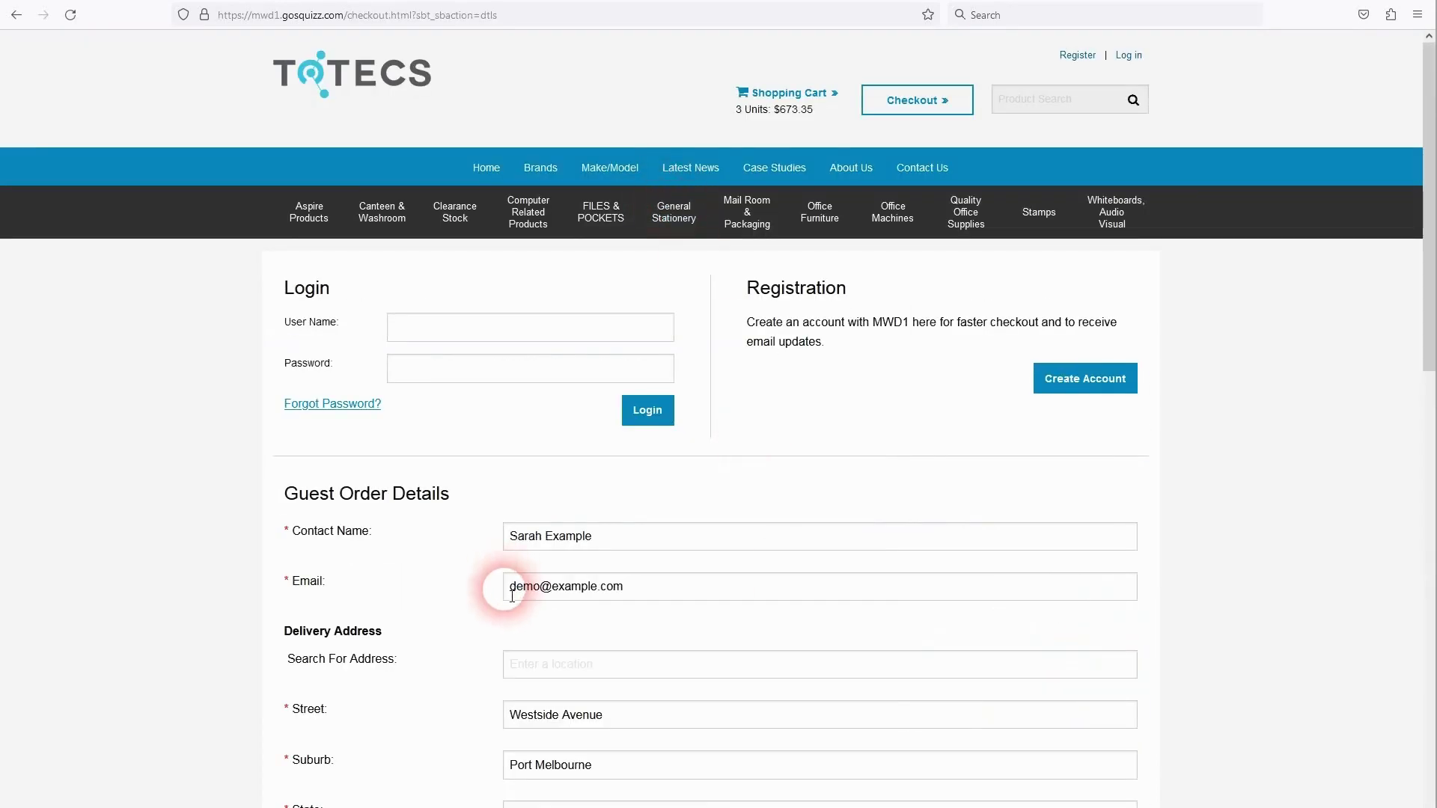
pyautogui.scroll(-10, 490, 599)
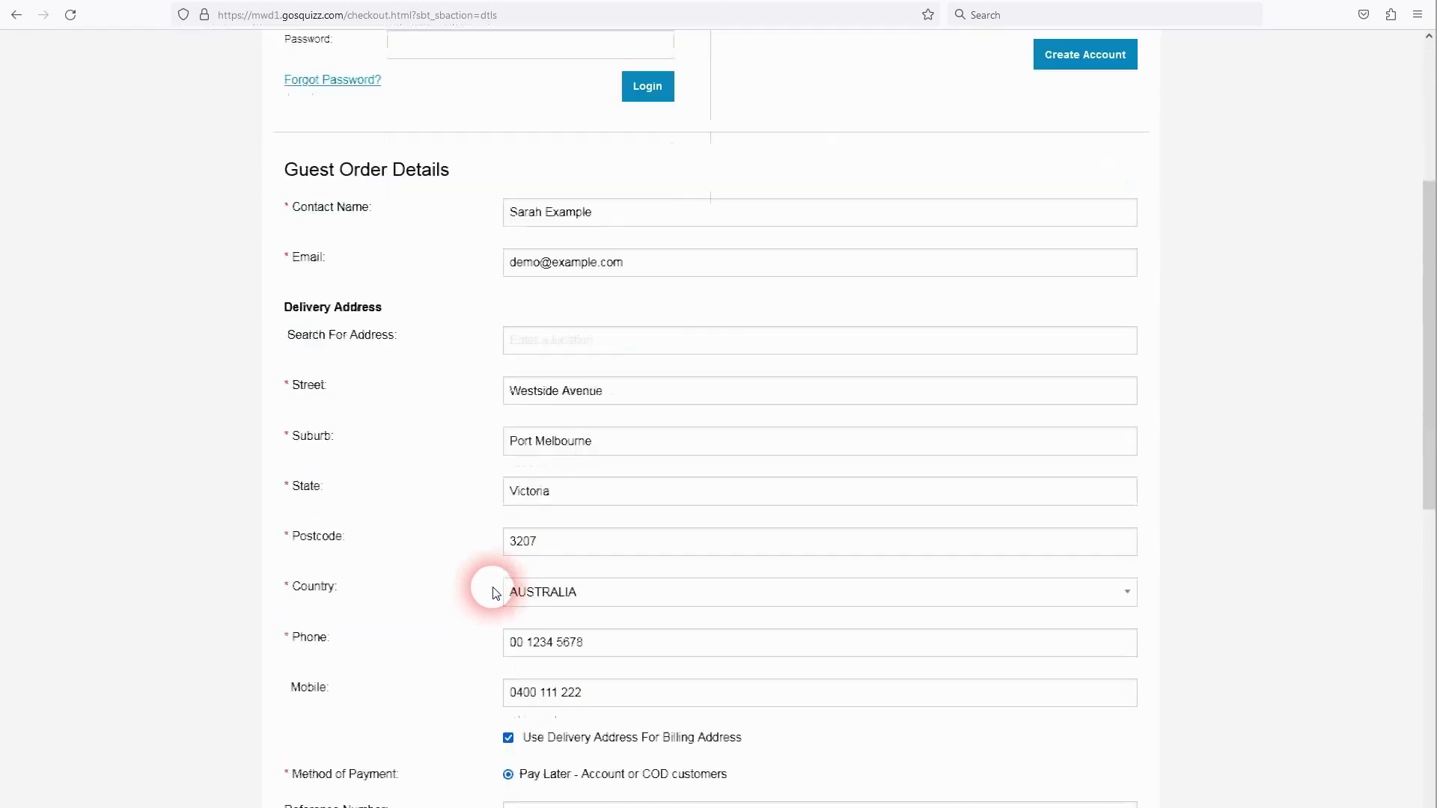
pyautogui.click(1110, 686)
pyautogui.click(1087, 744)
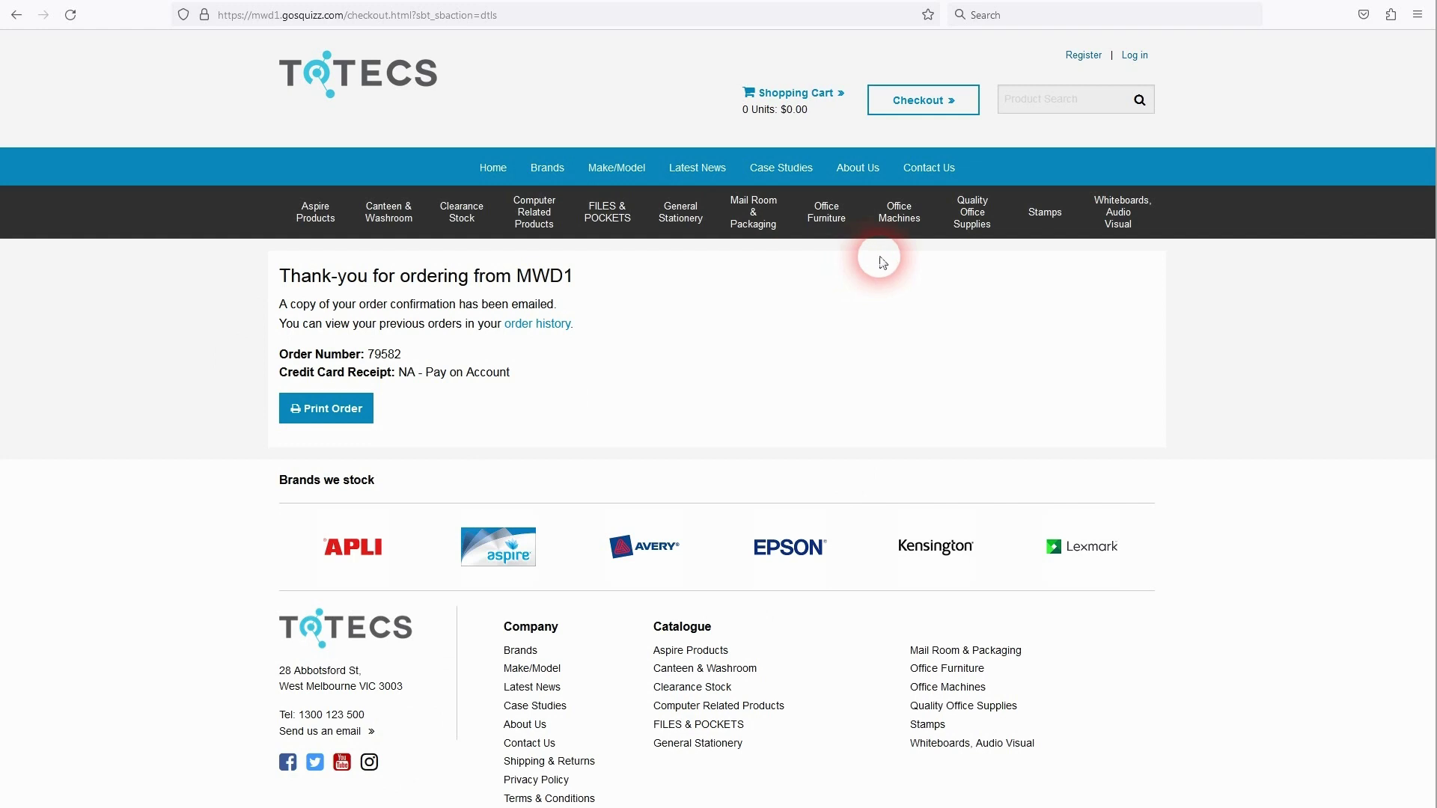
# - Switch to the TOTECS administration site and open the list of submitted store orders
pyautogui.click(344, 724)
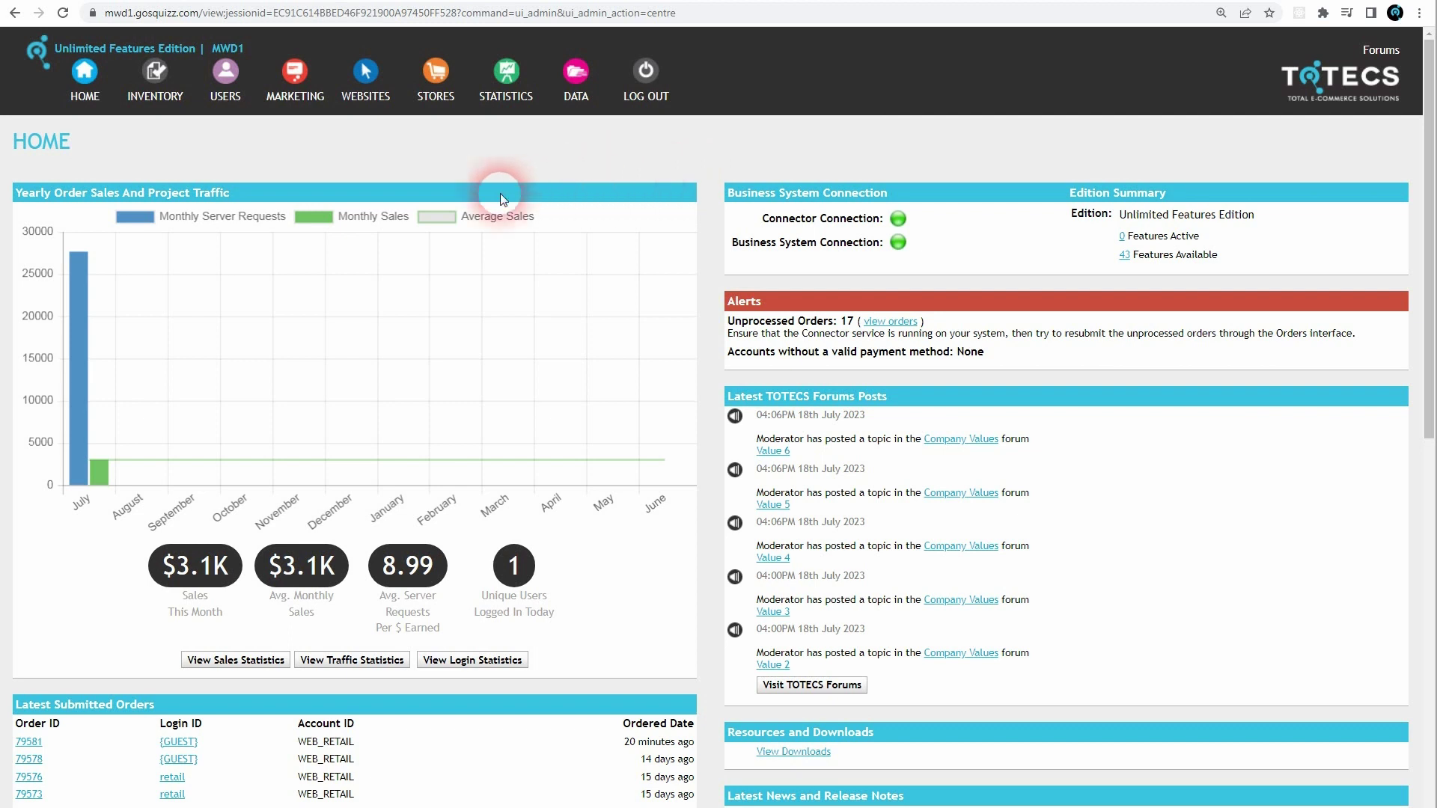
pyautogui.click(435, 95)
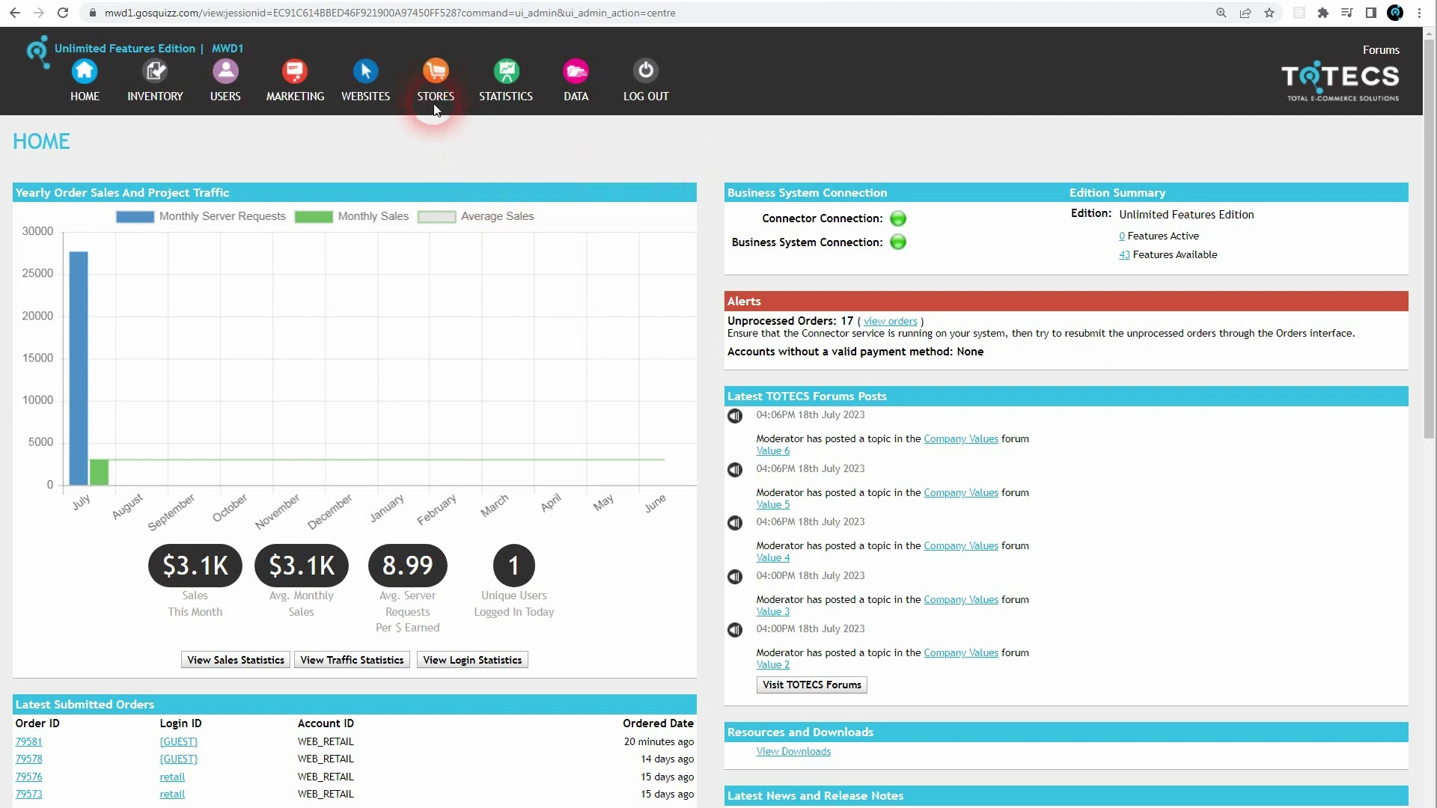
pyautogui.click(464, 158)
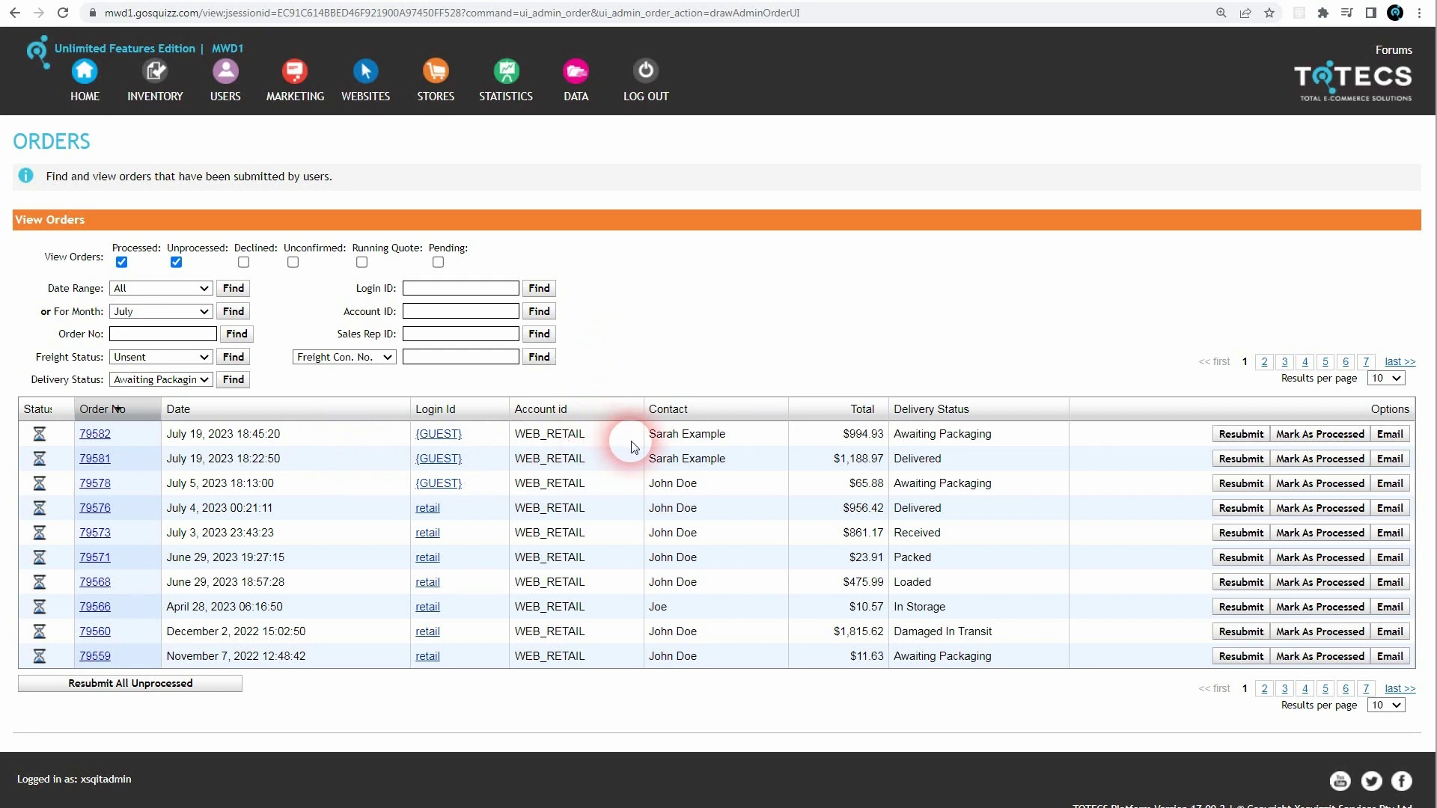
# - Set the delivery status of the newest guest order, dated July 19, 2023 18:45:20, to Packed and save it
pyautogui.click(971, 437)
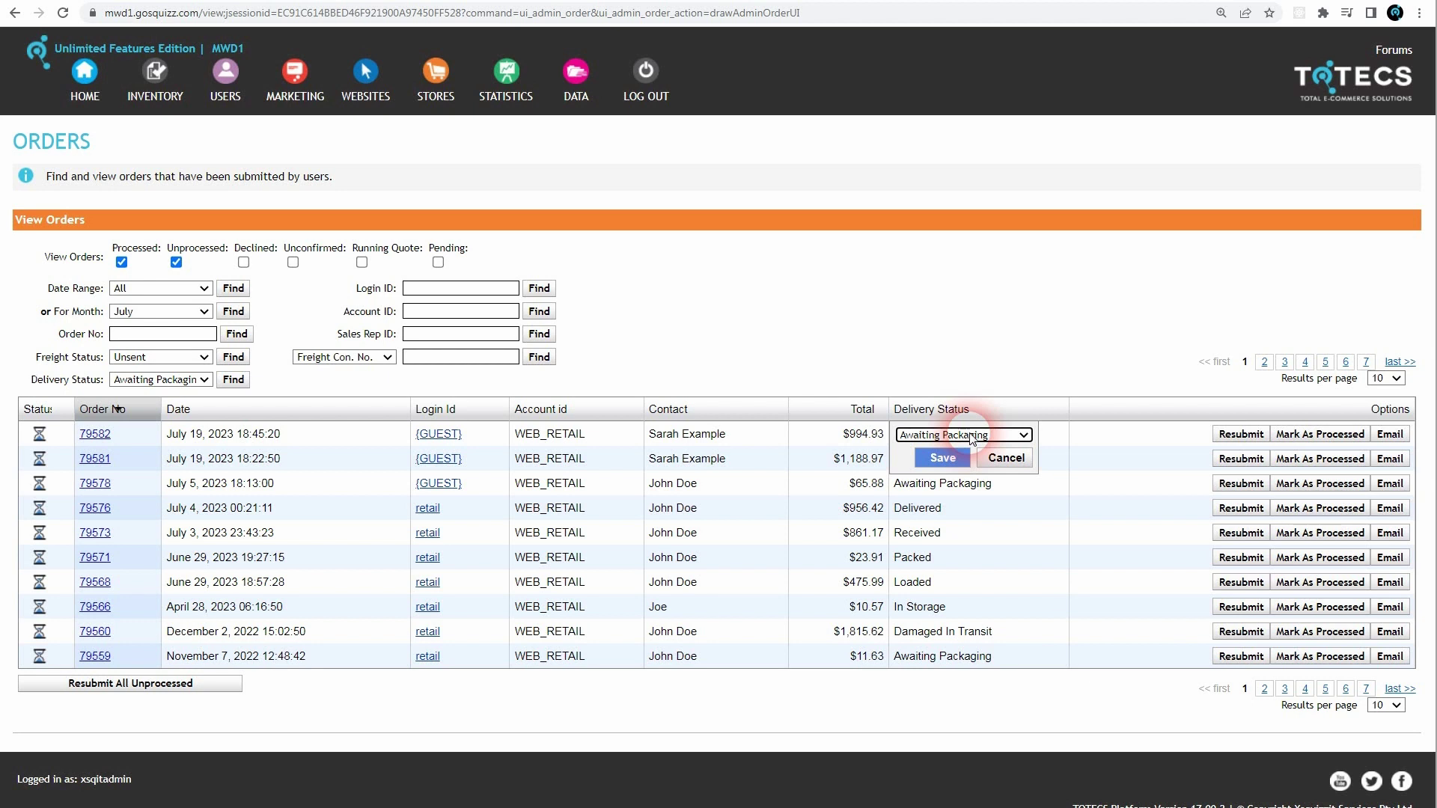
pyautogui.click(971, 437)
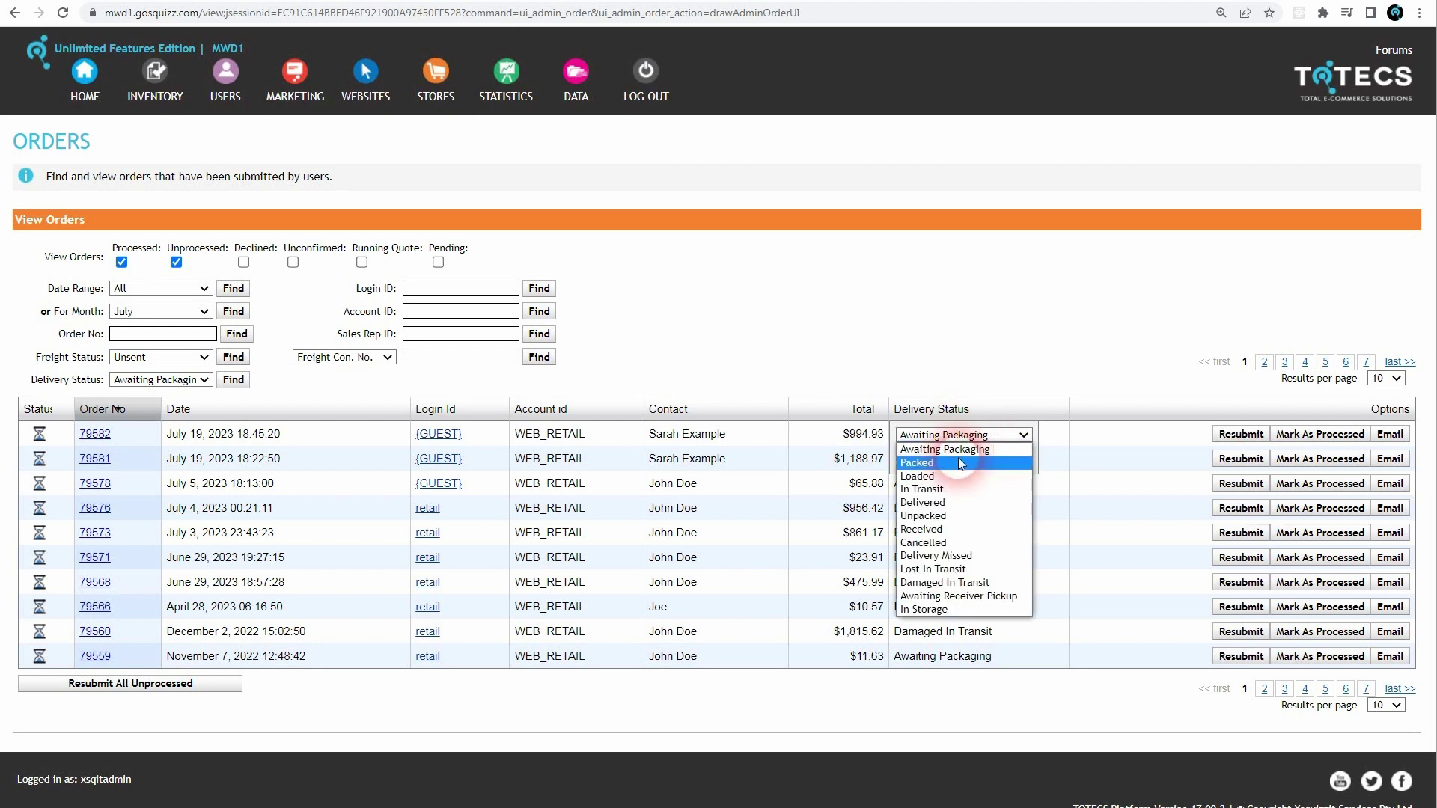
pyautogui.click(947, 436)
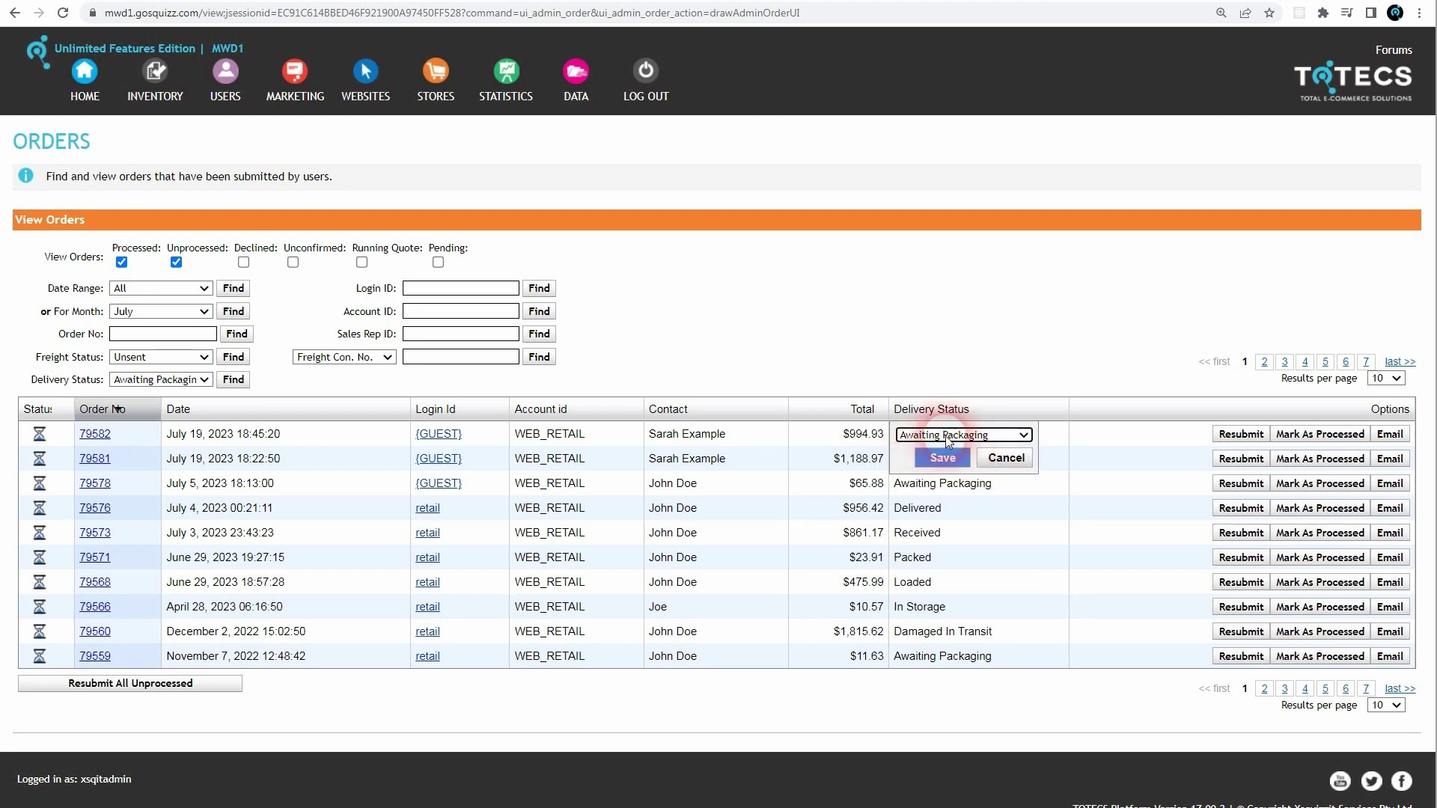
pyautogui.click(996, 437)
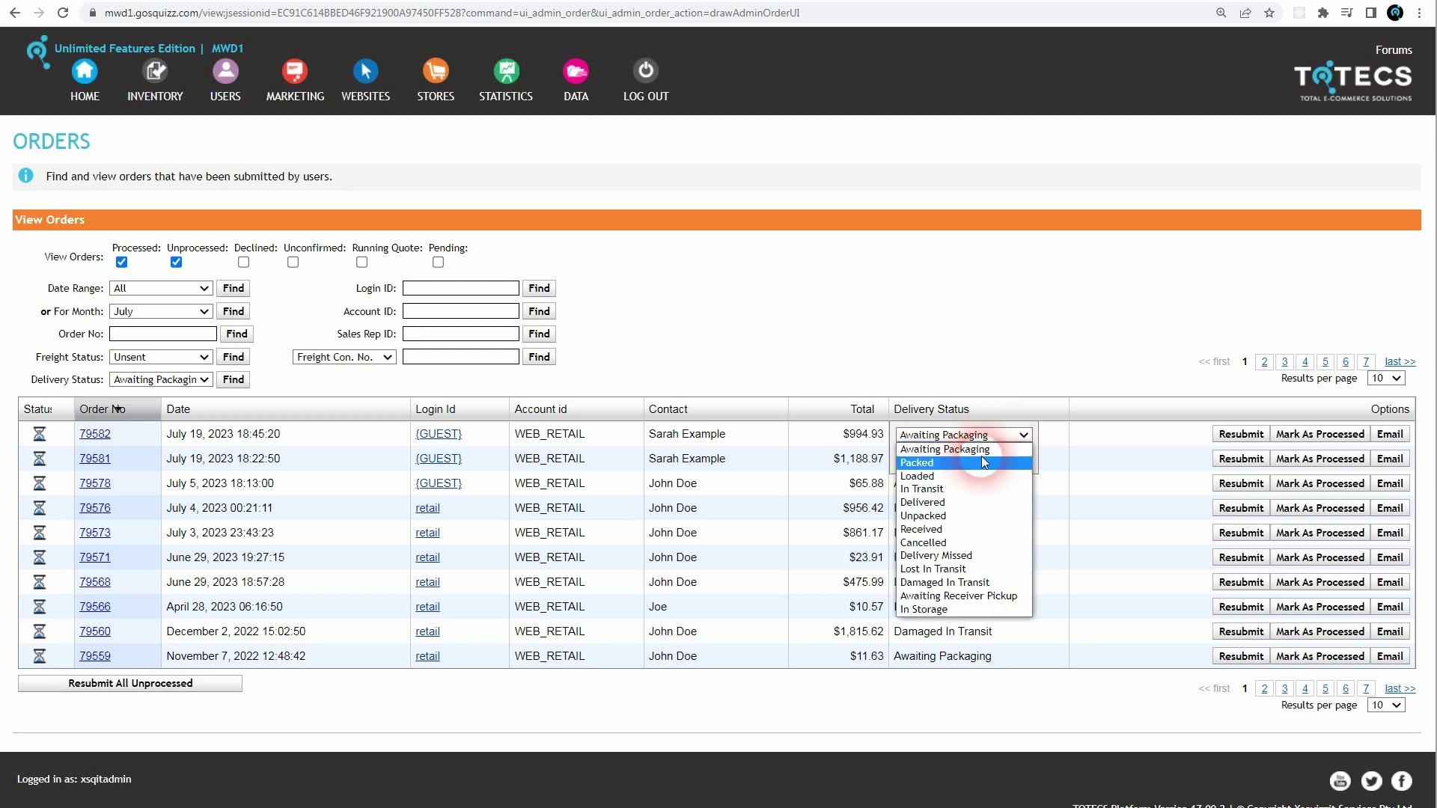
pyautogui.click(941, 465)
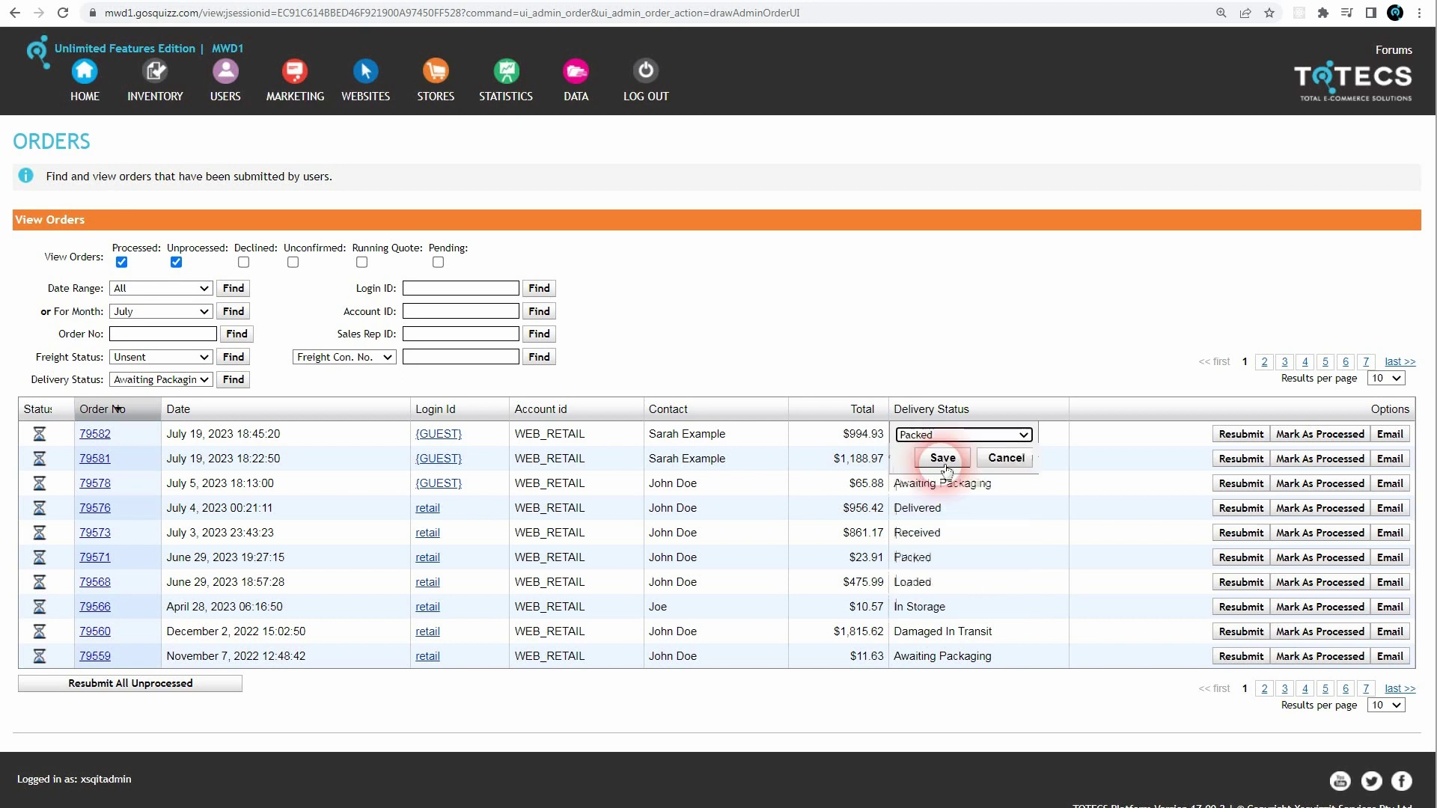
pyautogui.click(954, 436)
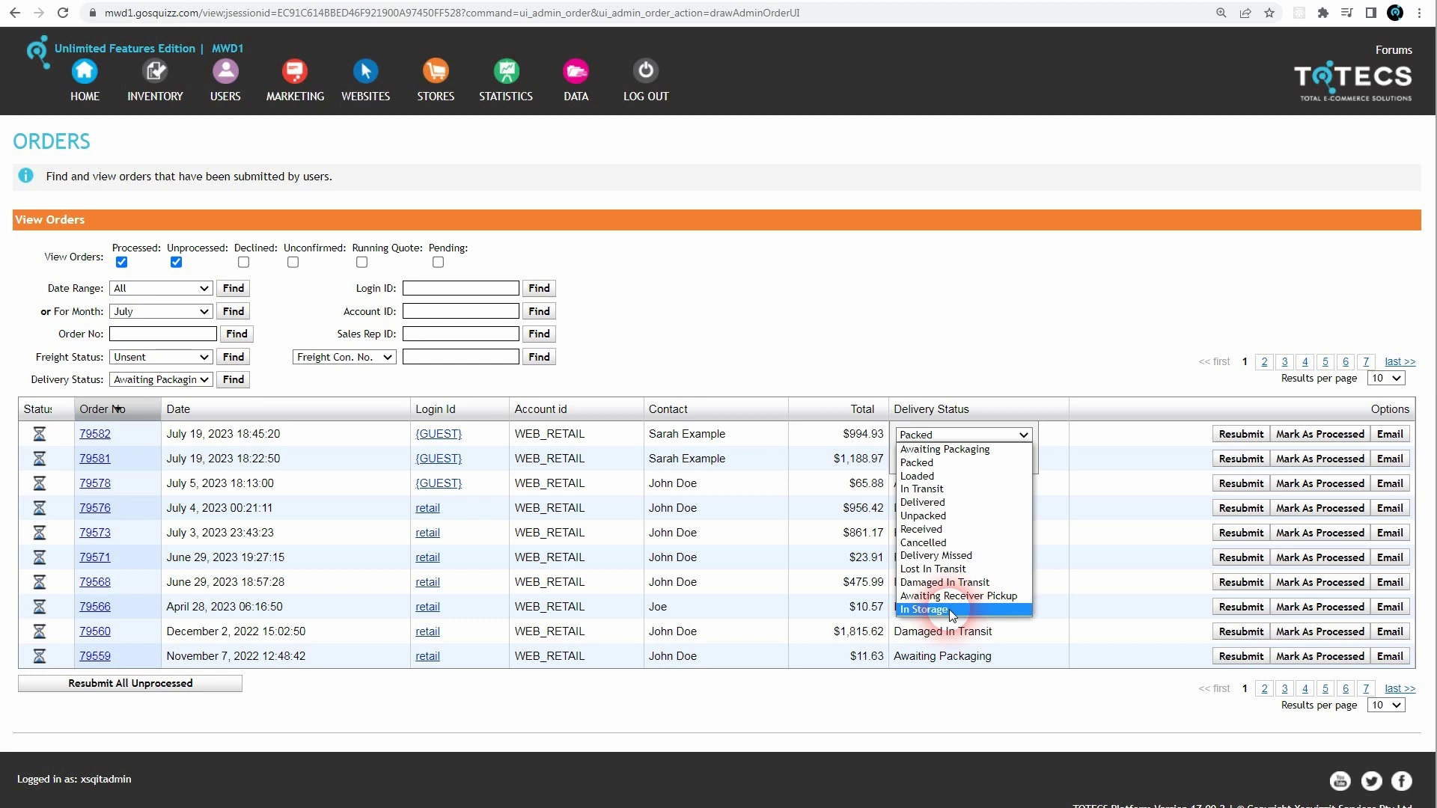
pyautogui.click(987, 440)
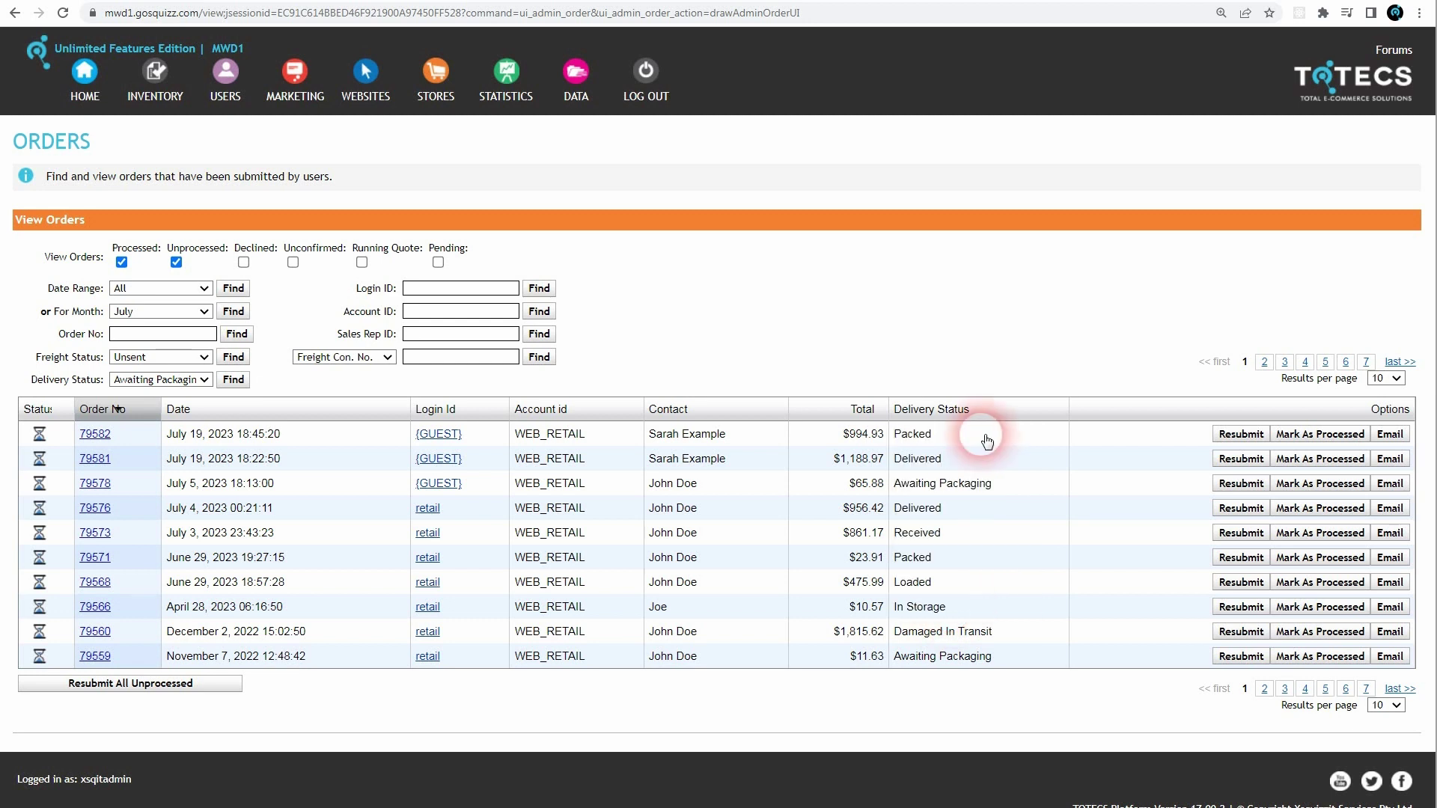
# - Set the delivery status of the July 4, 2023 order to Loaded and save it
pyautogui.click(924, 509)
pyautogui.click(976, 510)
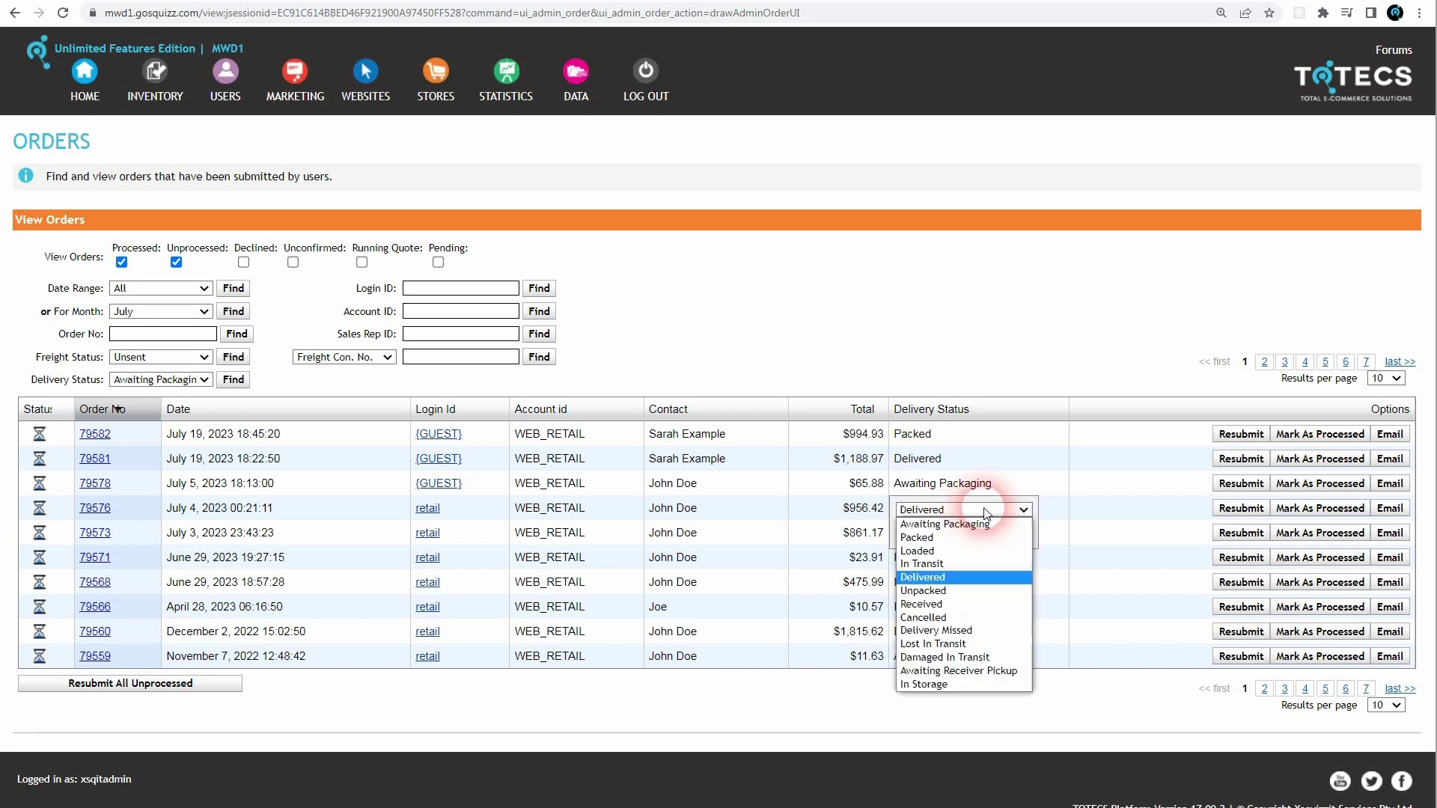
pyautogui.click(963, 553)
pyautogui.click(930, 522)
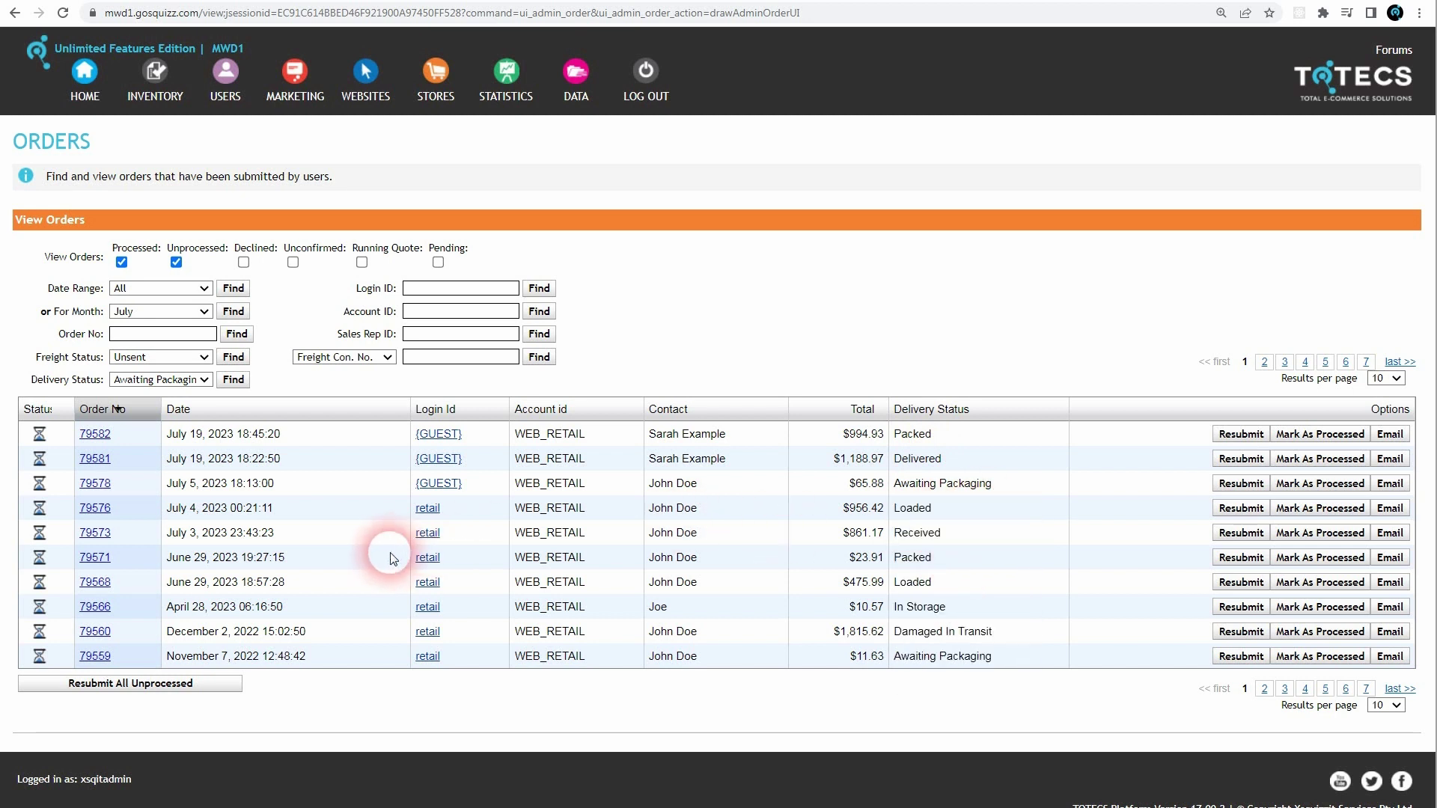
# - Find the orders whose delivery status is Packed
pyautogui.click(194, 382)
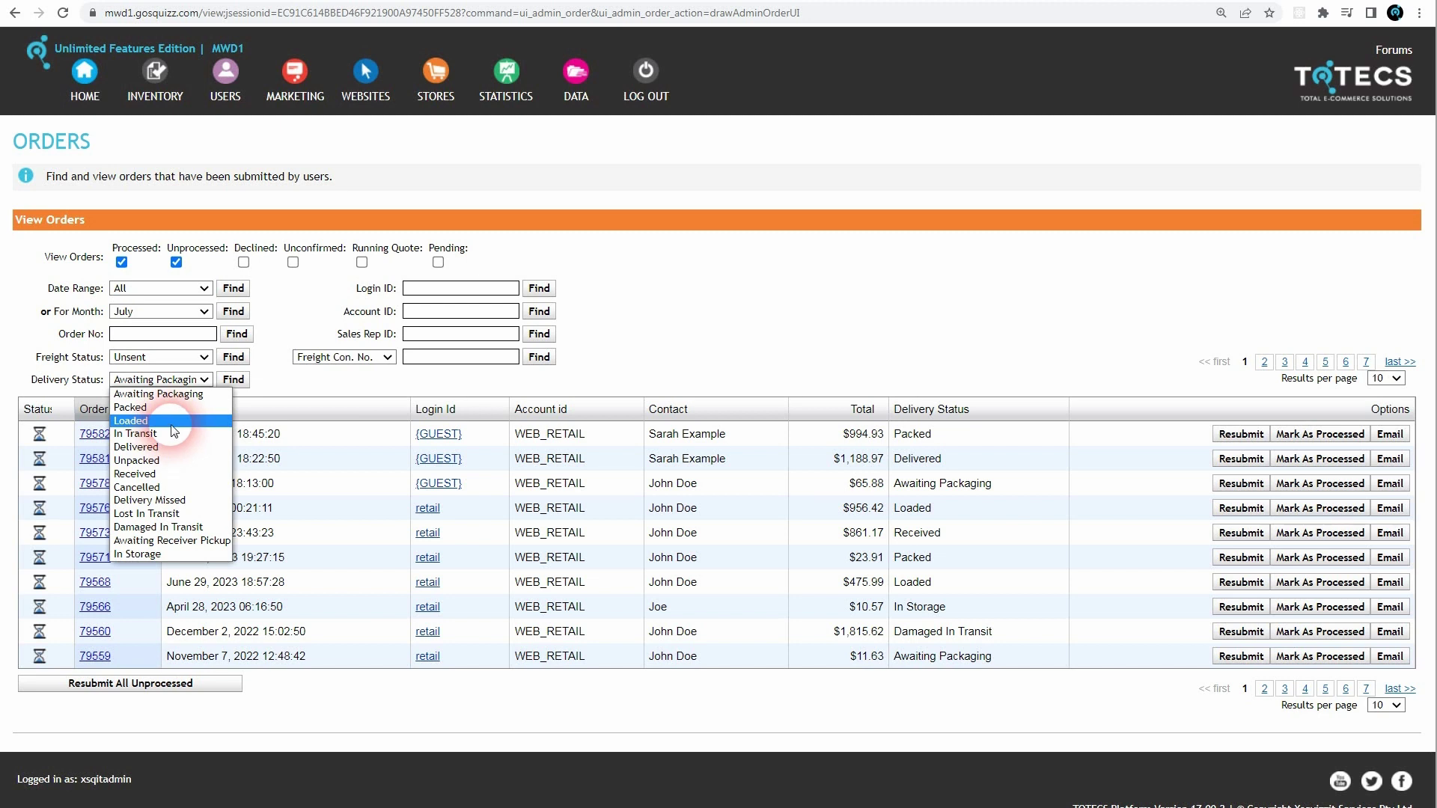
pyautogui.click(169, 418)
pyautogui.click(231, 381)
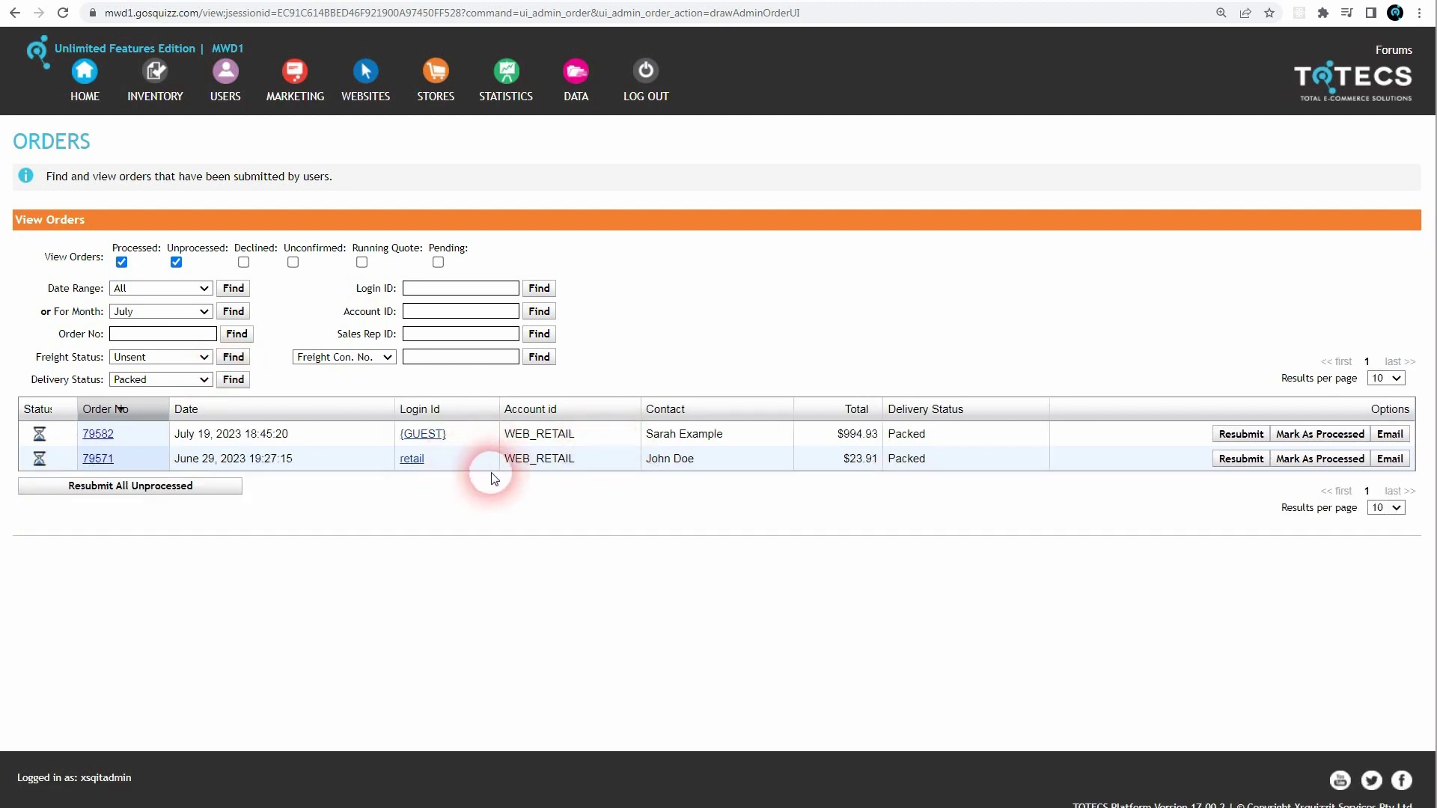
pyautogui.click(199, 380)
pyautogui.click(193, 321)
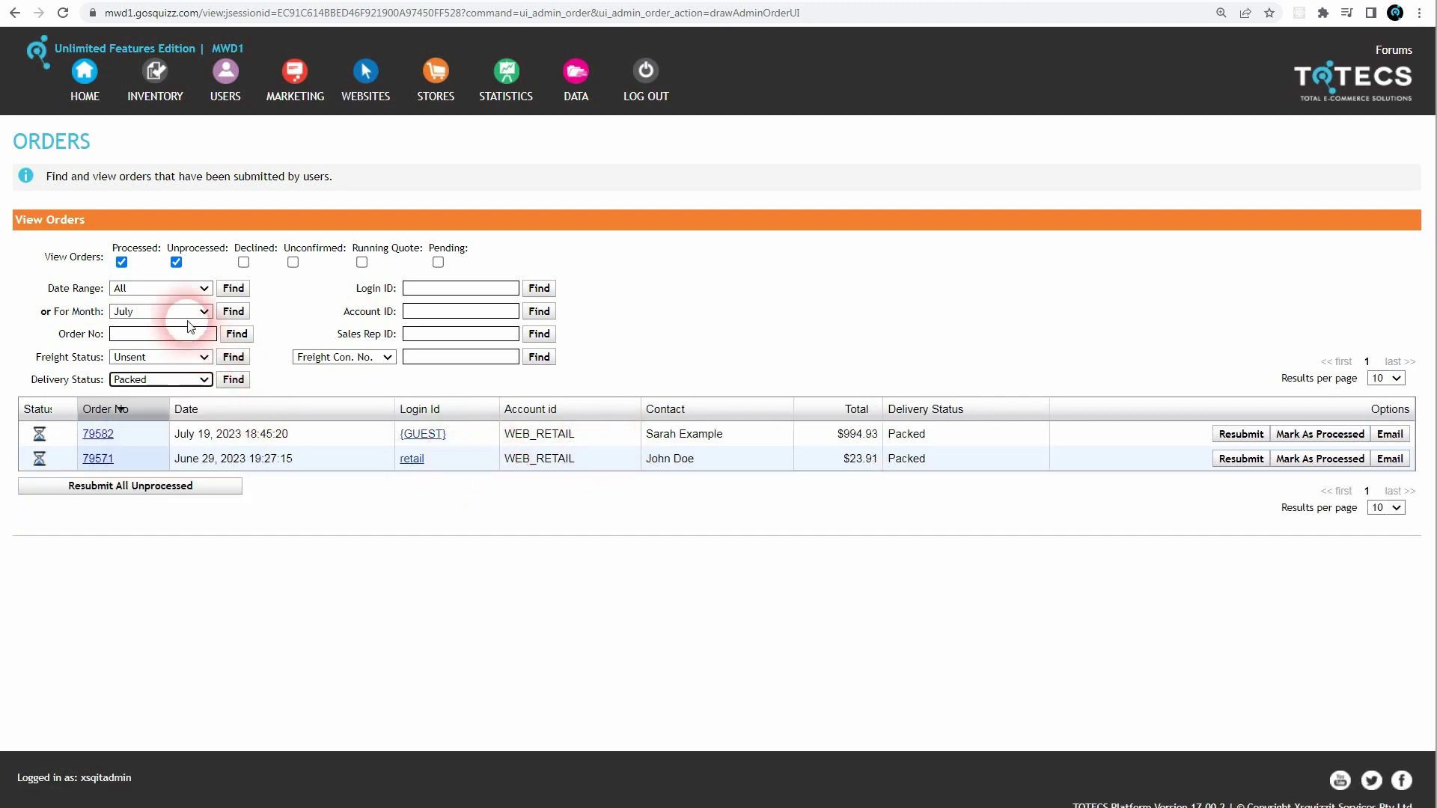
# - List all orders again and open the Order Delivery Status section of the store's order settings in a new tab
pyautogui.click(238, 298)
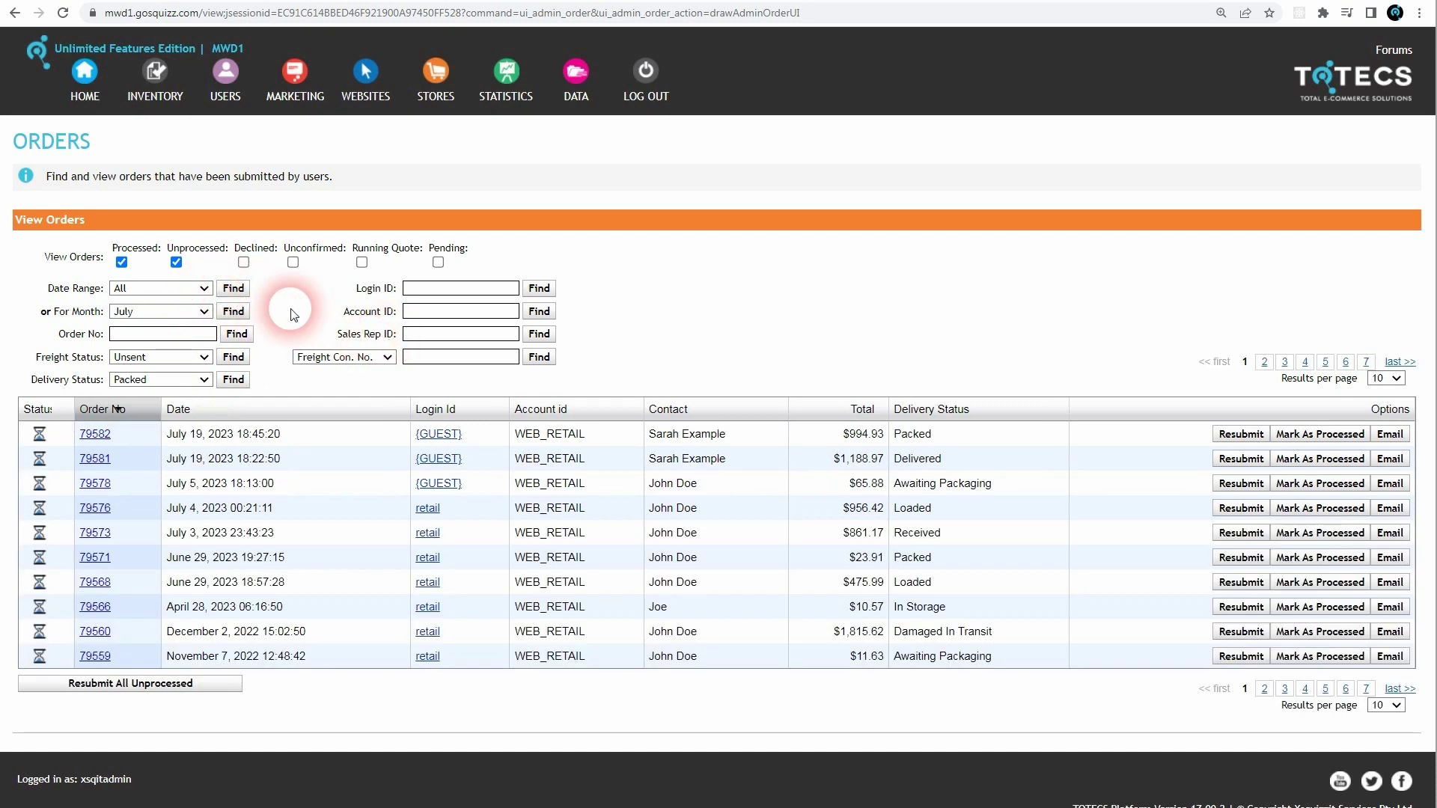
pyautogui.click(437, 78)
pyautogui.click(631, 254)
pyautogui.rightClick(632, 255)
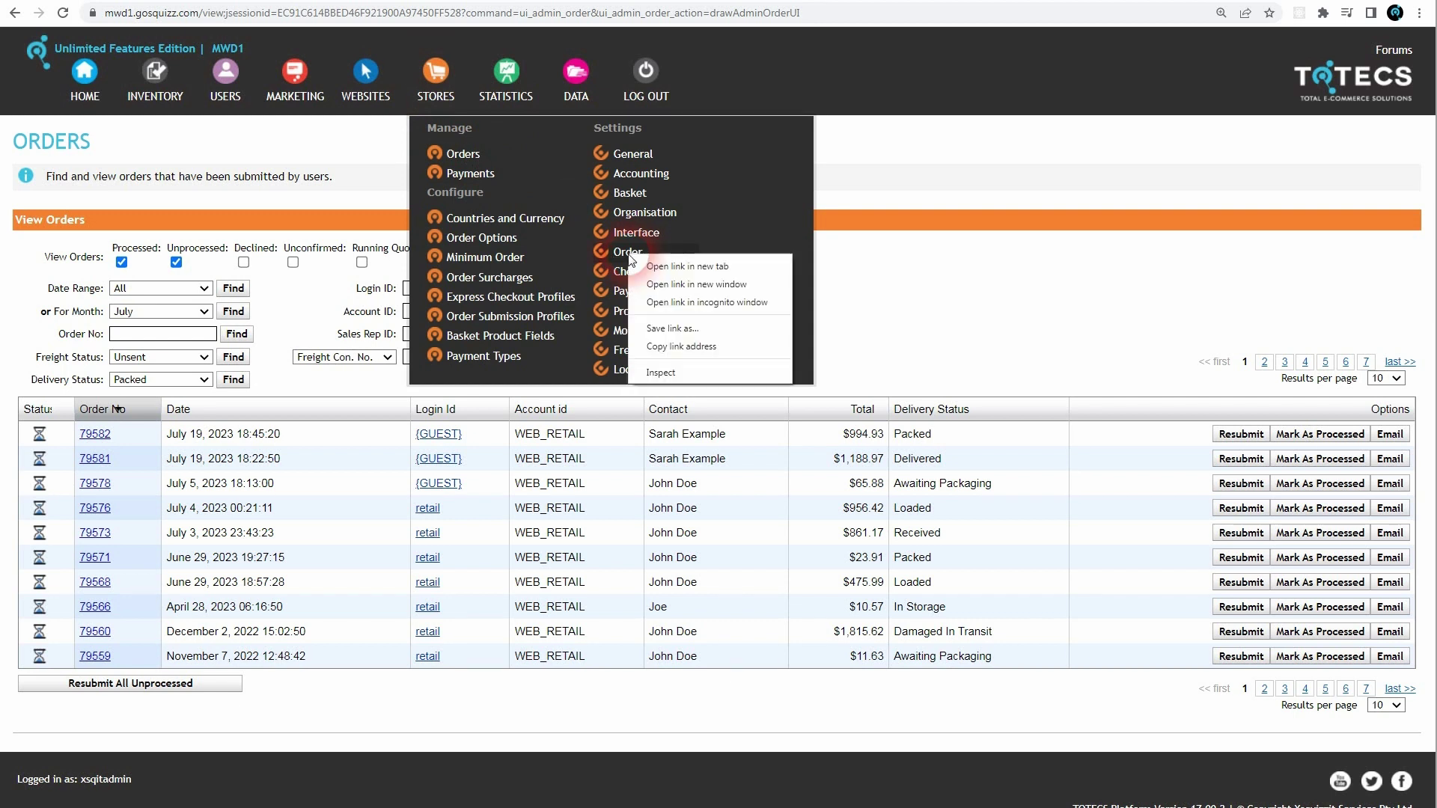
pyautogui.moveTo(1427, 144); pyautogui.dragTo(1420, 587)
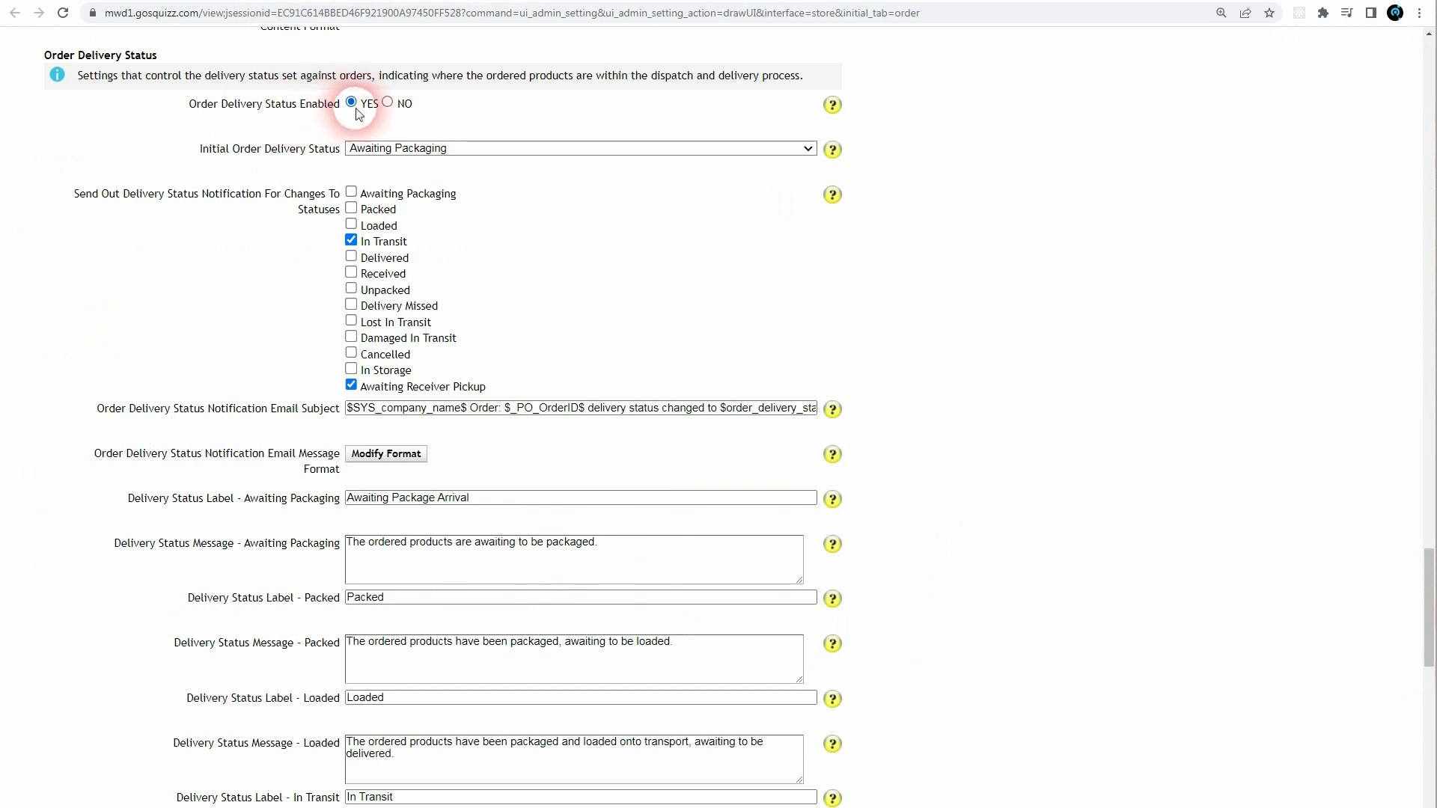
# - Review the delivery status labels and messages, and set the Initial Order Delivery Status to Packed
pyautogui.scroll(-6, 941, 702)
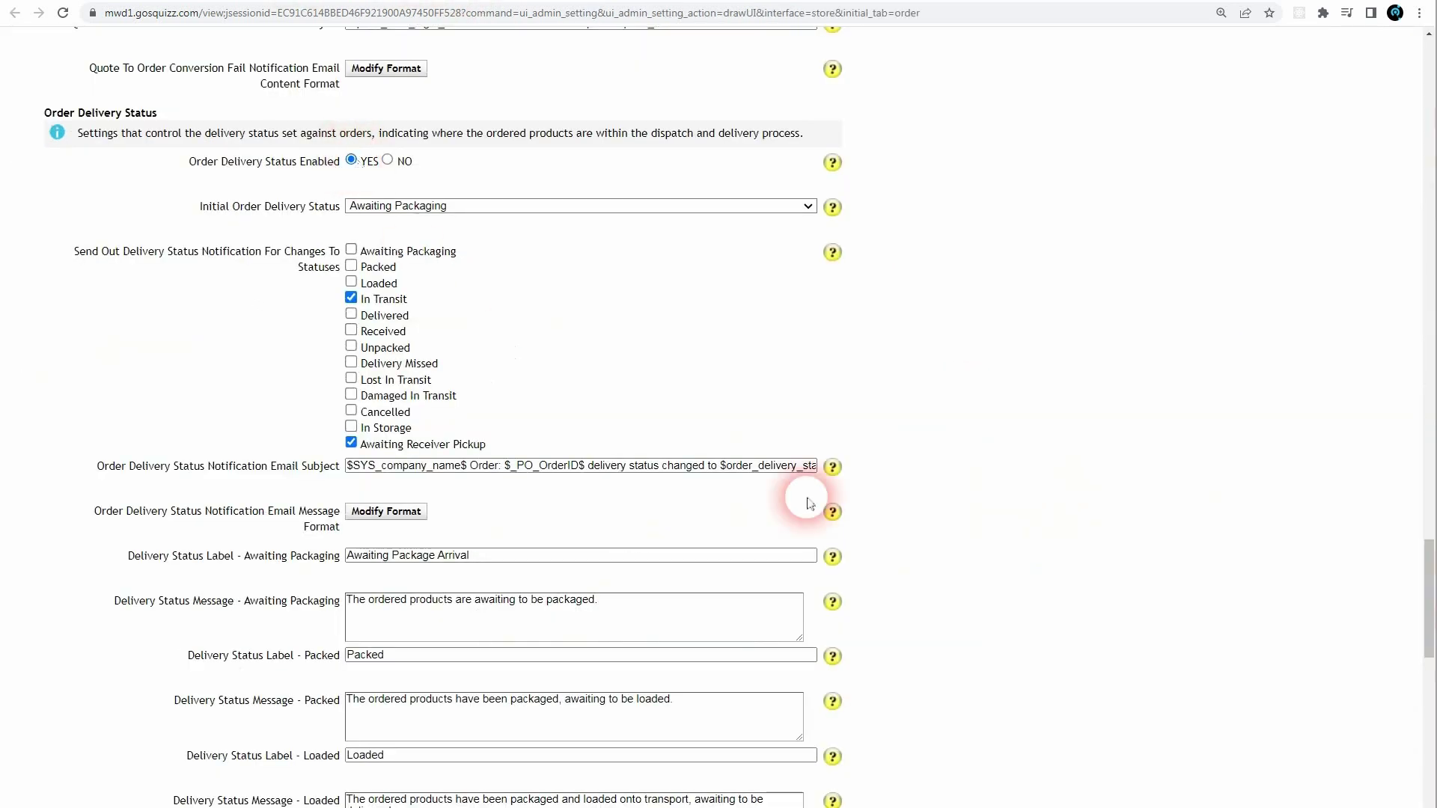
pyautogui.scroll(-15, 810, 503)
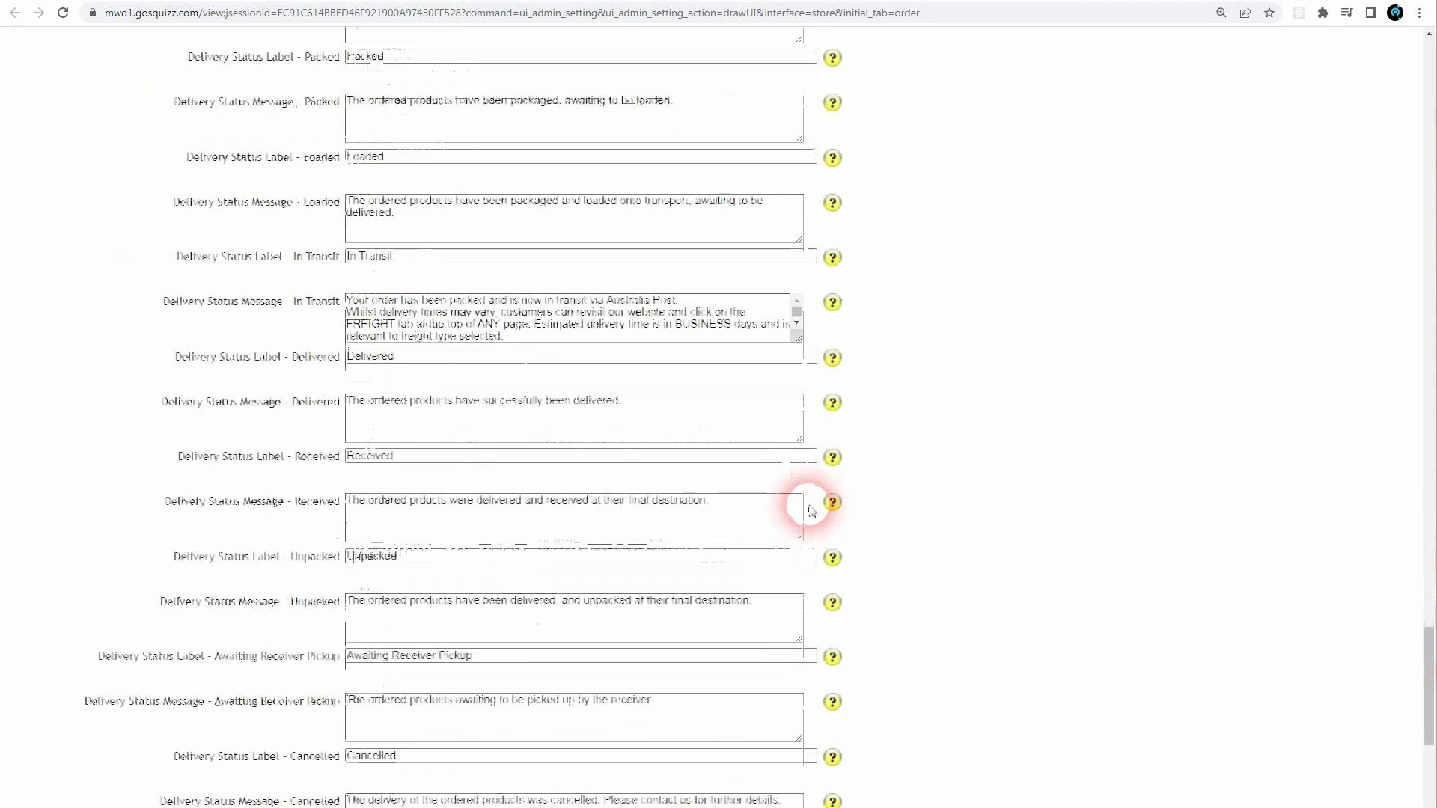
pyautogui.click(827, 708)
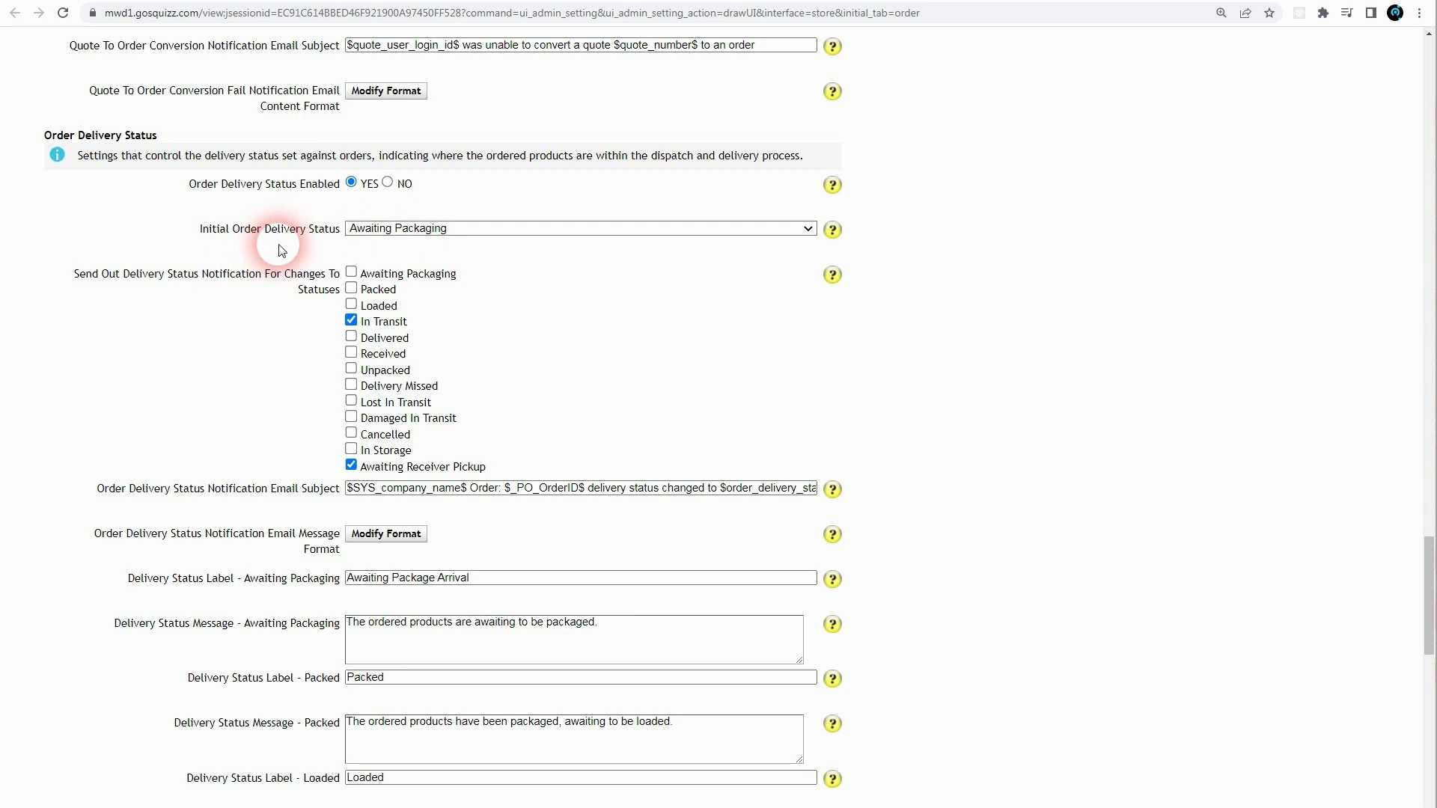
pyautogui.click(467, 230)
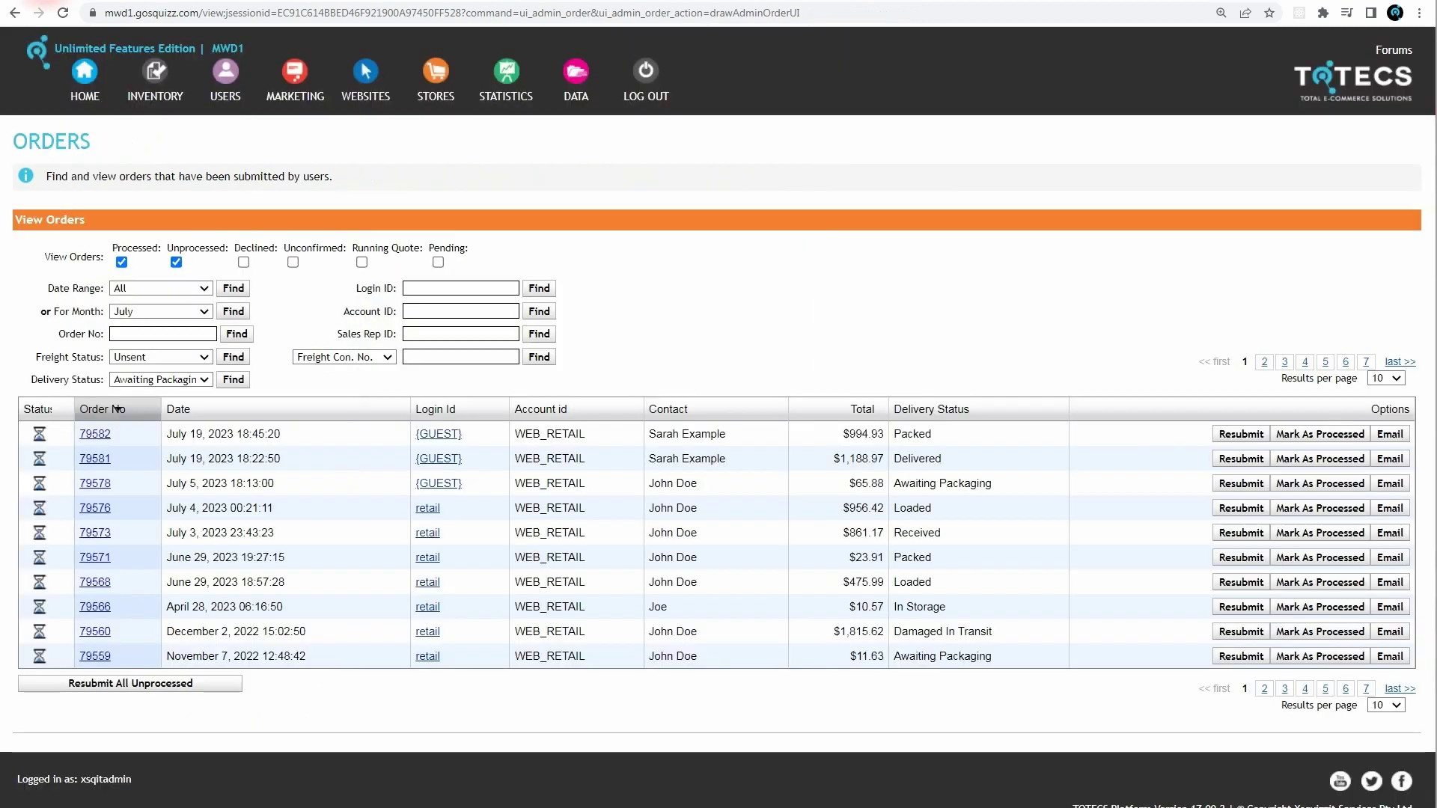
# - Set the delivery status of the newest guest order, dated July 19, 2023 18:45:20, to In Transit, save it and dismiss the email notice
pyautogui.click(915, 434)
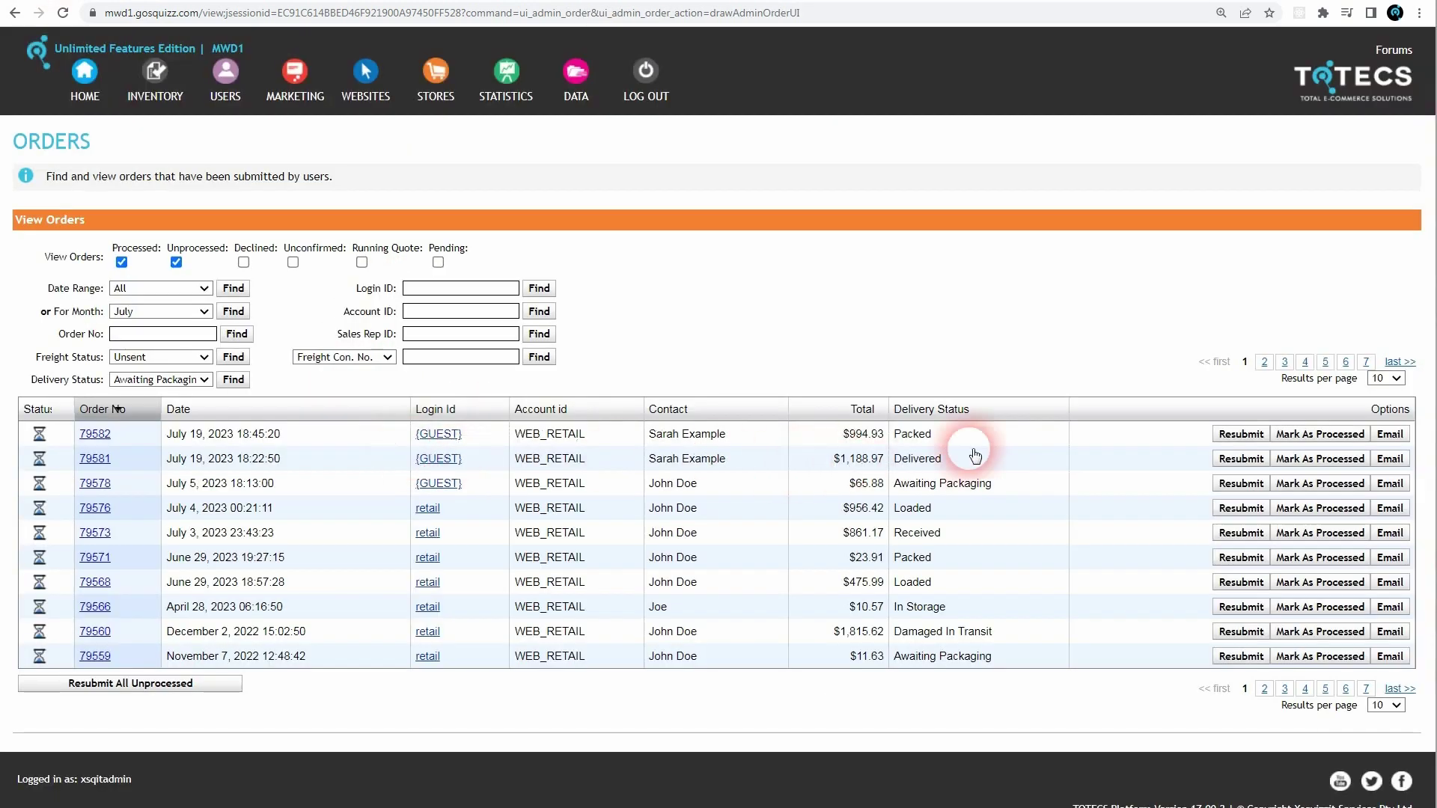
pyautogui.click(971, 442)
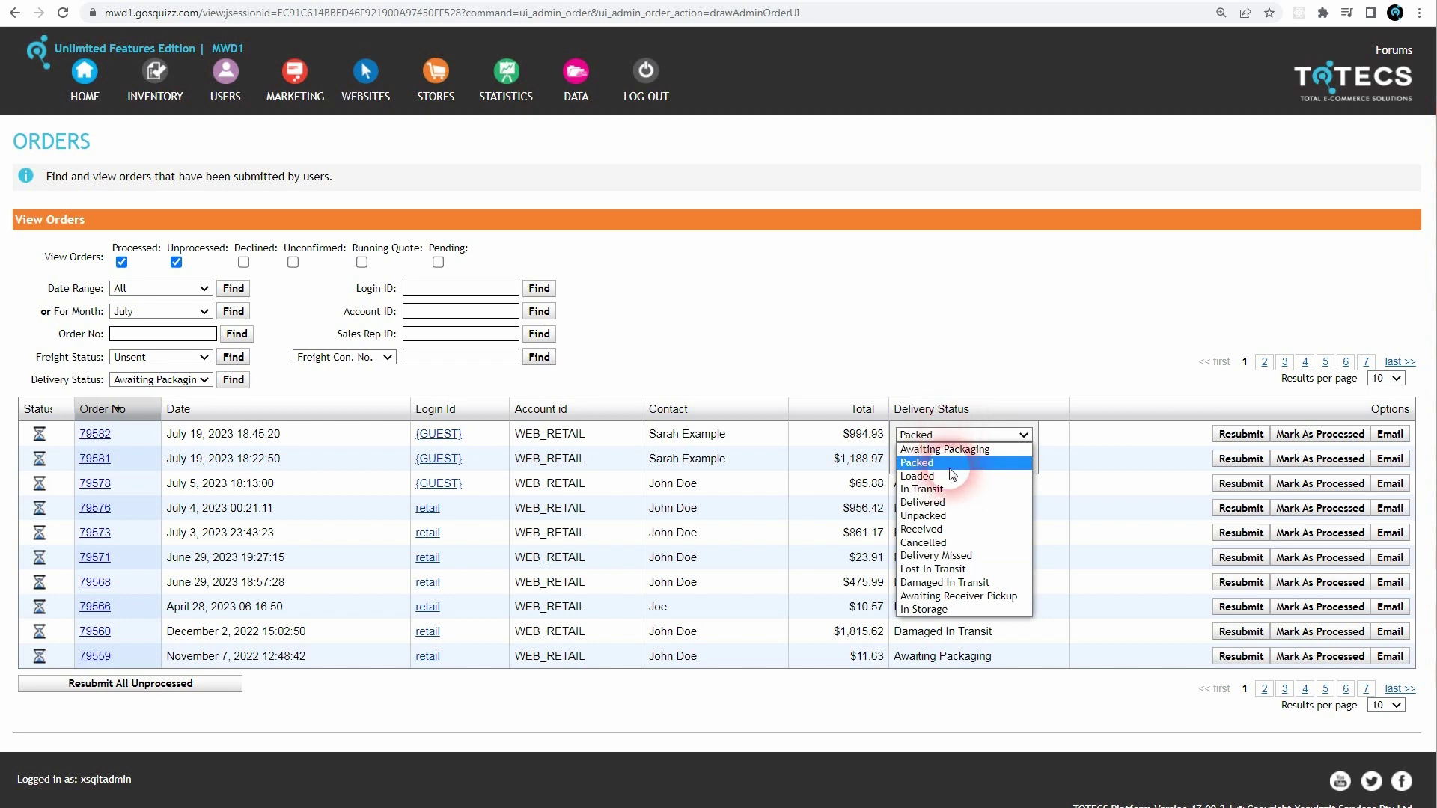
pyautogui.click(941, 490)
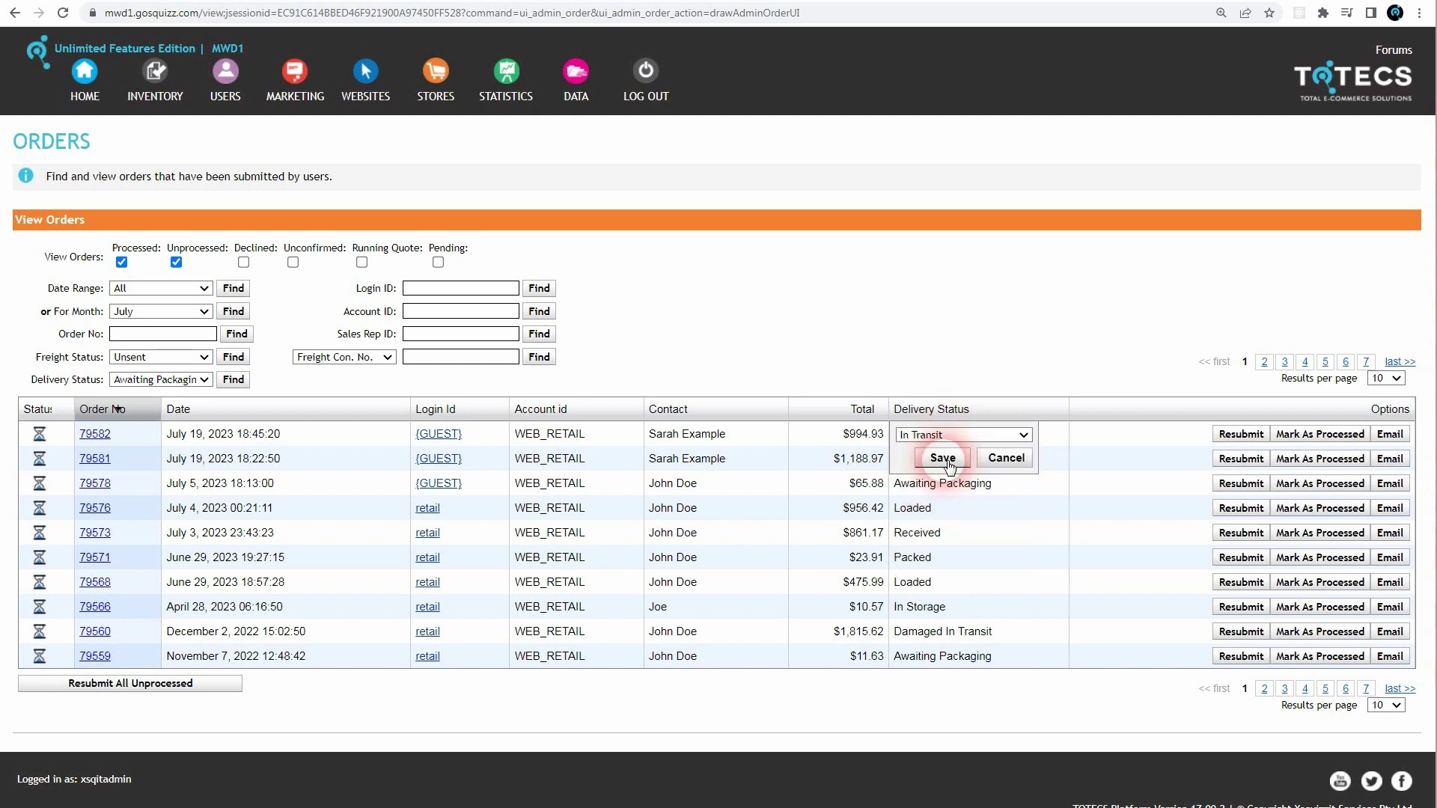
pyautogui.click(944, 460)
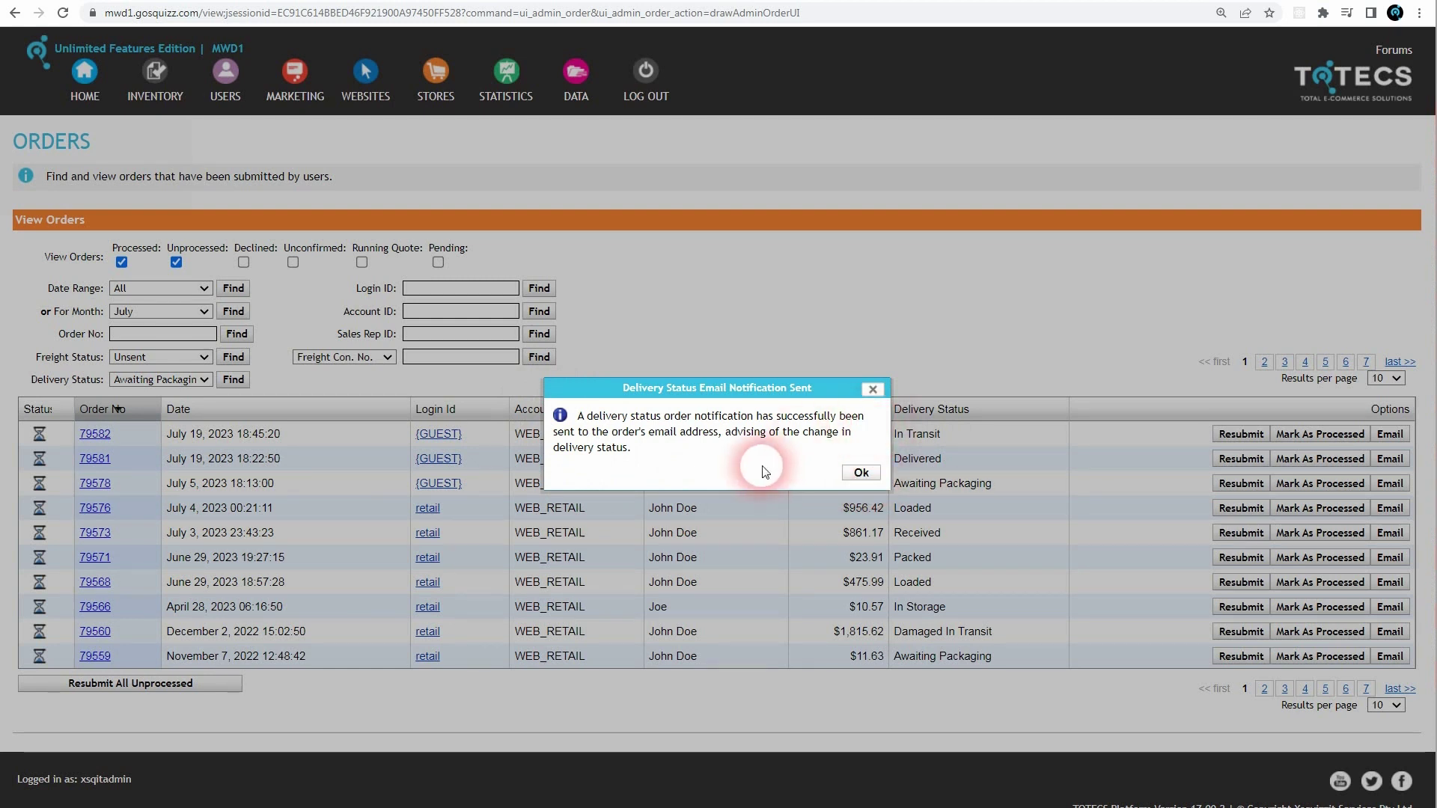
pyautogui.click(873, 390)
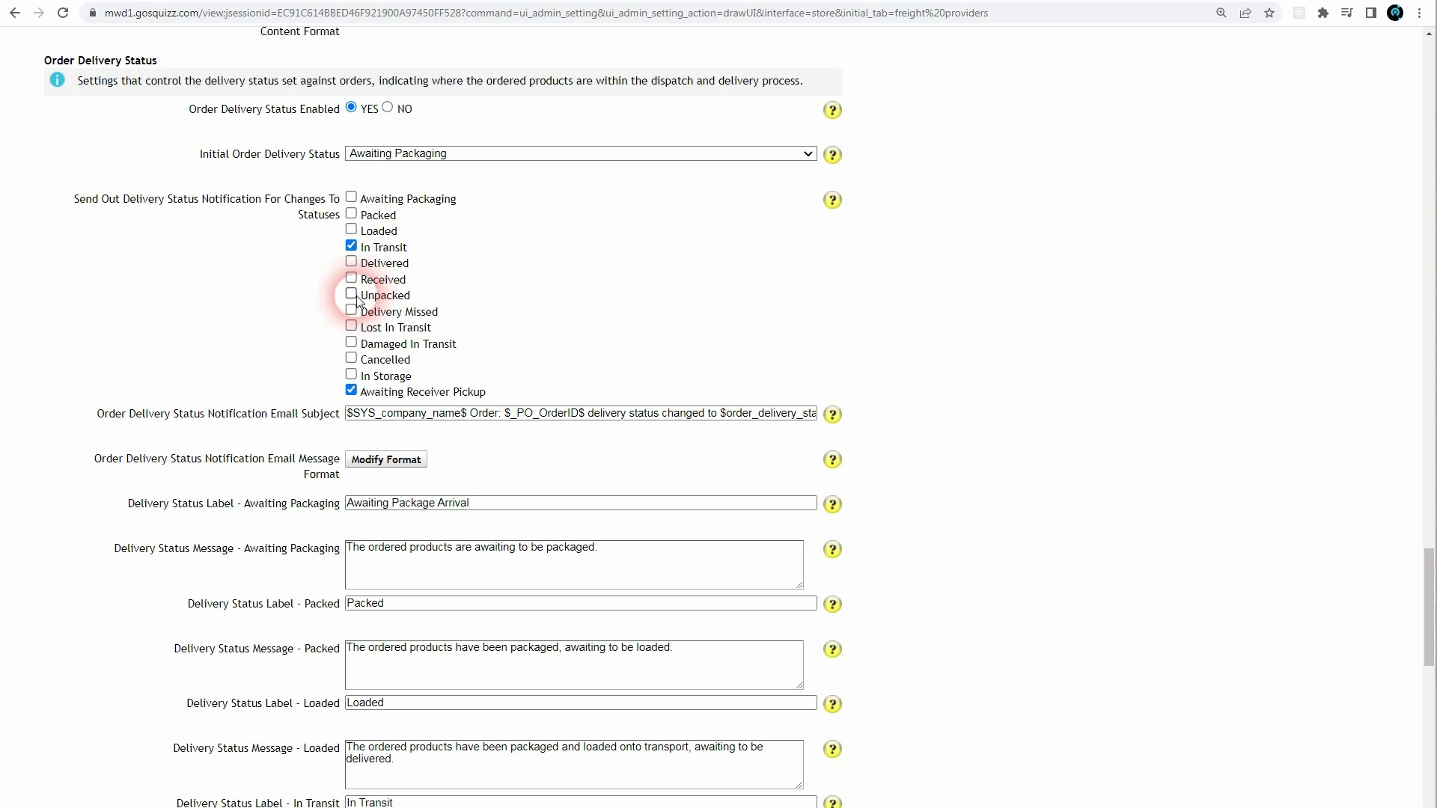
# - Enable delivery status notifications for changes to Loaded, Unpacked and Damaged In Transit
pyautogui.click(350, 231)
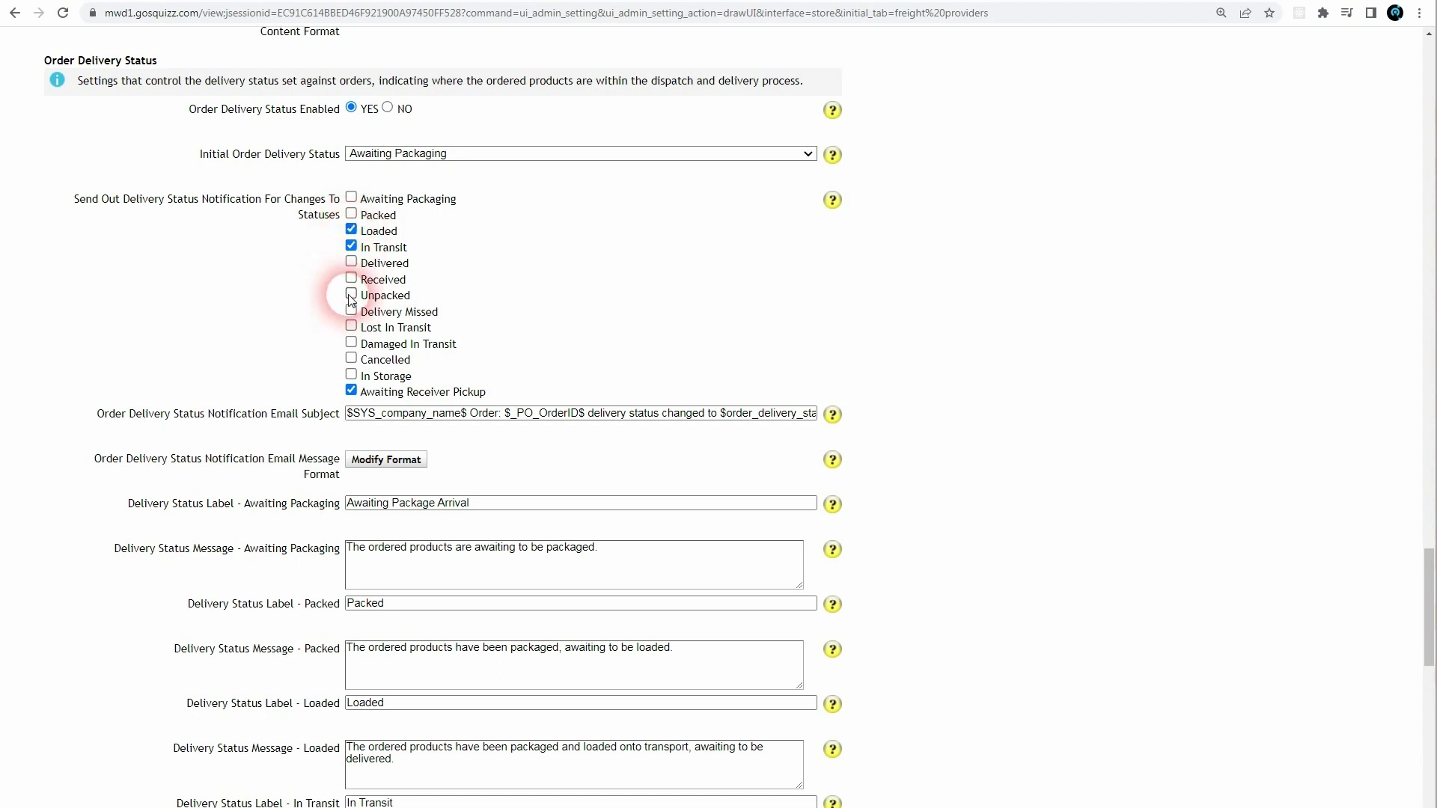
pyautogui.click(351, 294)
pyautogui.click(351, 343)
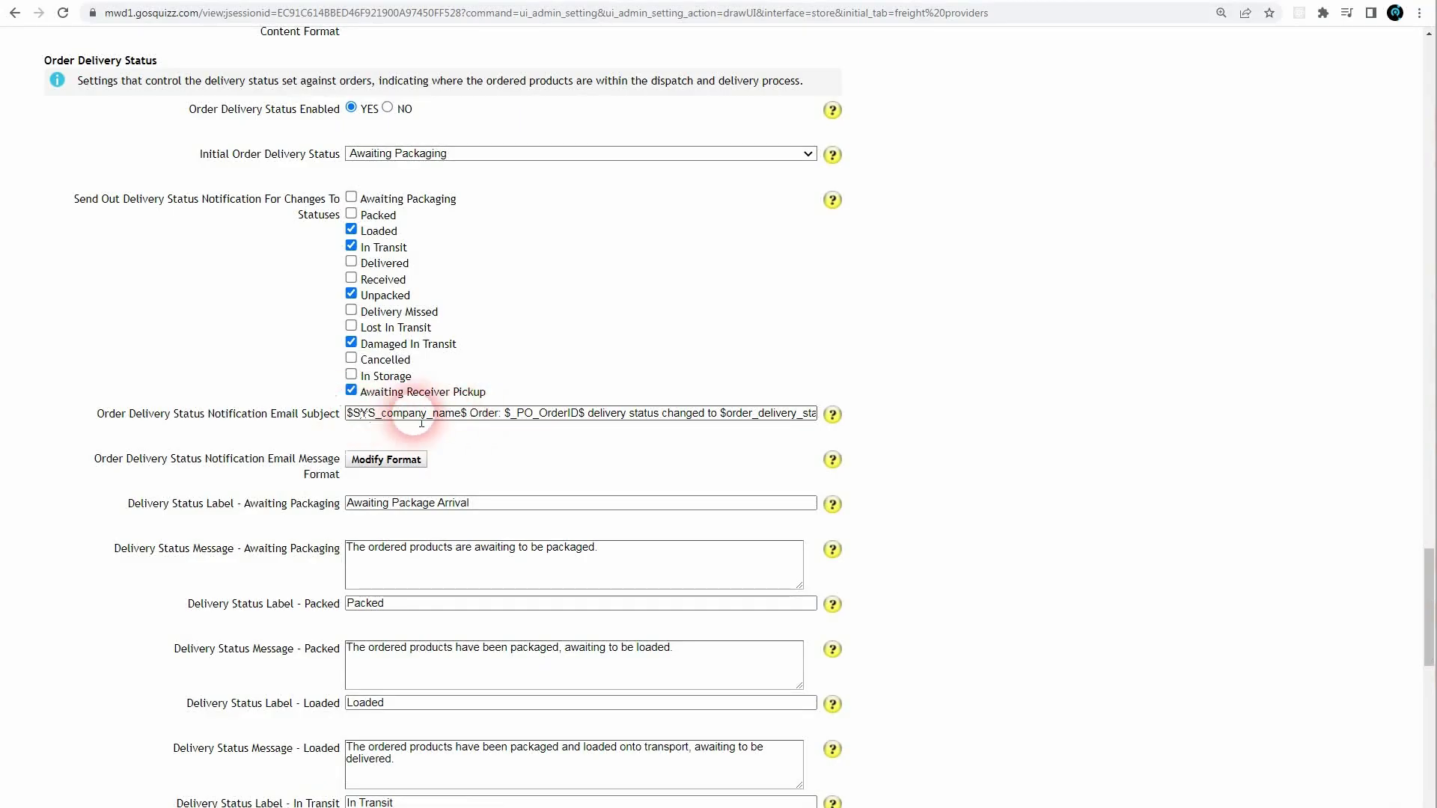
# - Replace "delivery status changed to" in the Order Delivery Status Notification Email Subject with "your delivery is now"
pyautogui.click(465, 422)
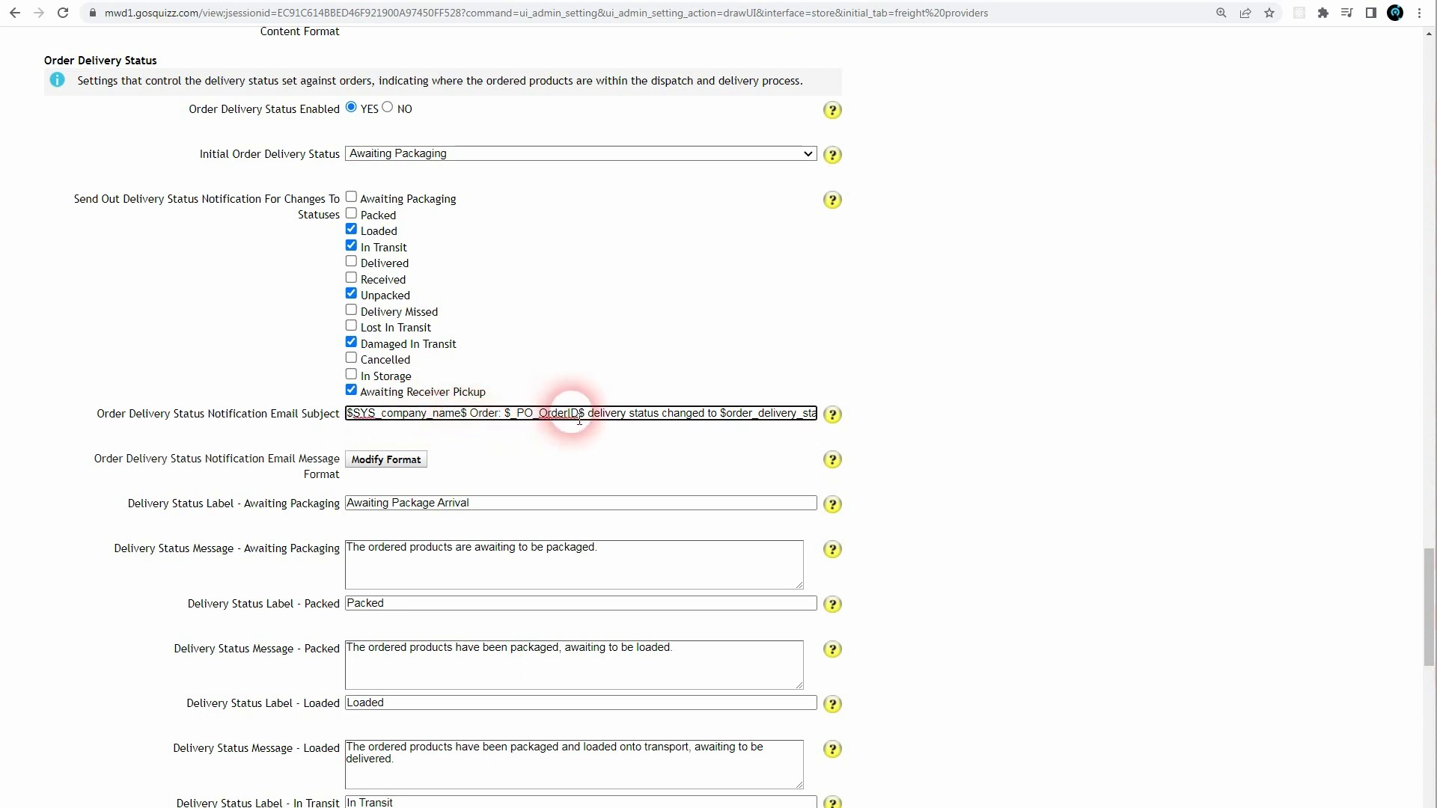
pyautogui.click(763, 413)
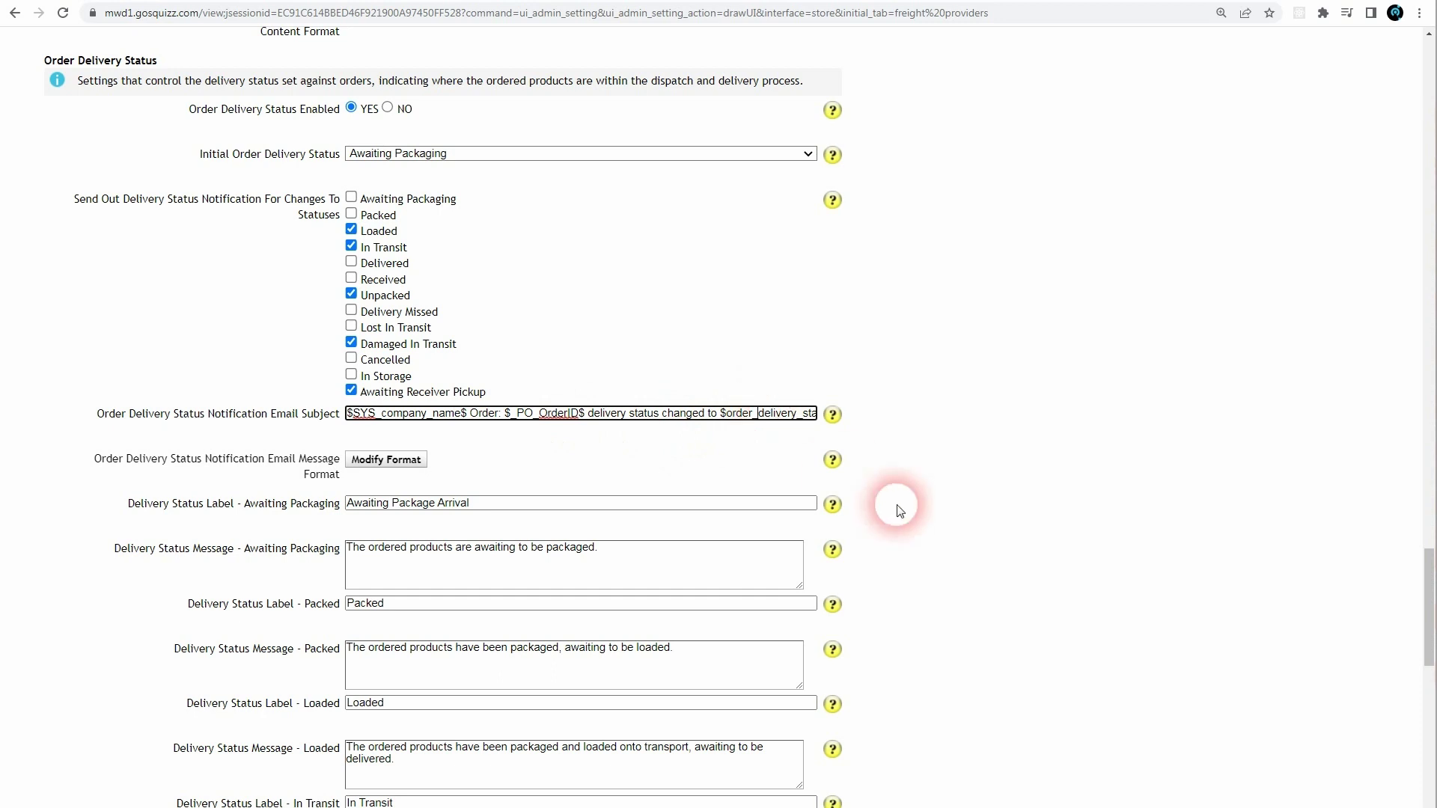
pyautogui.press('End')
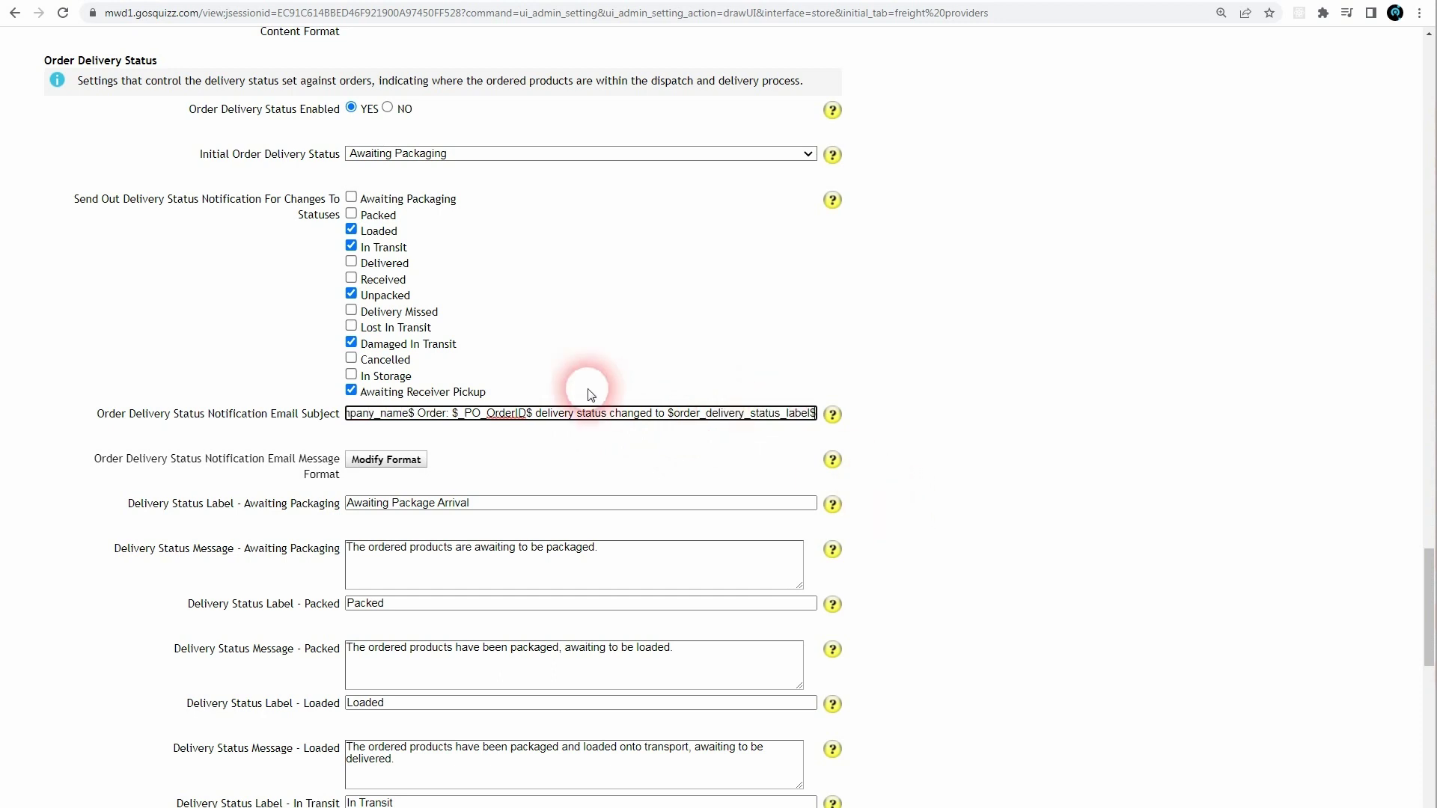
pyautogui.press('Home')
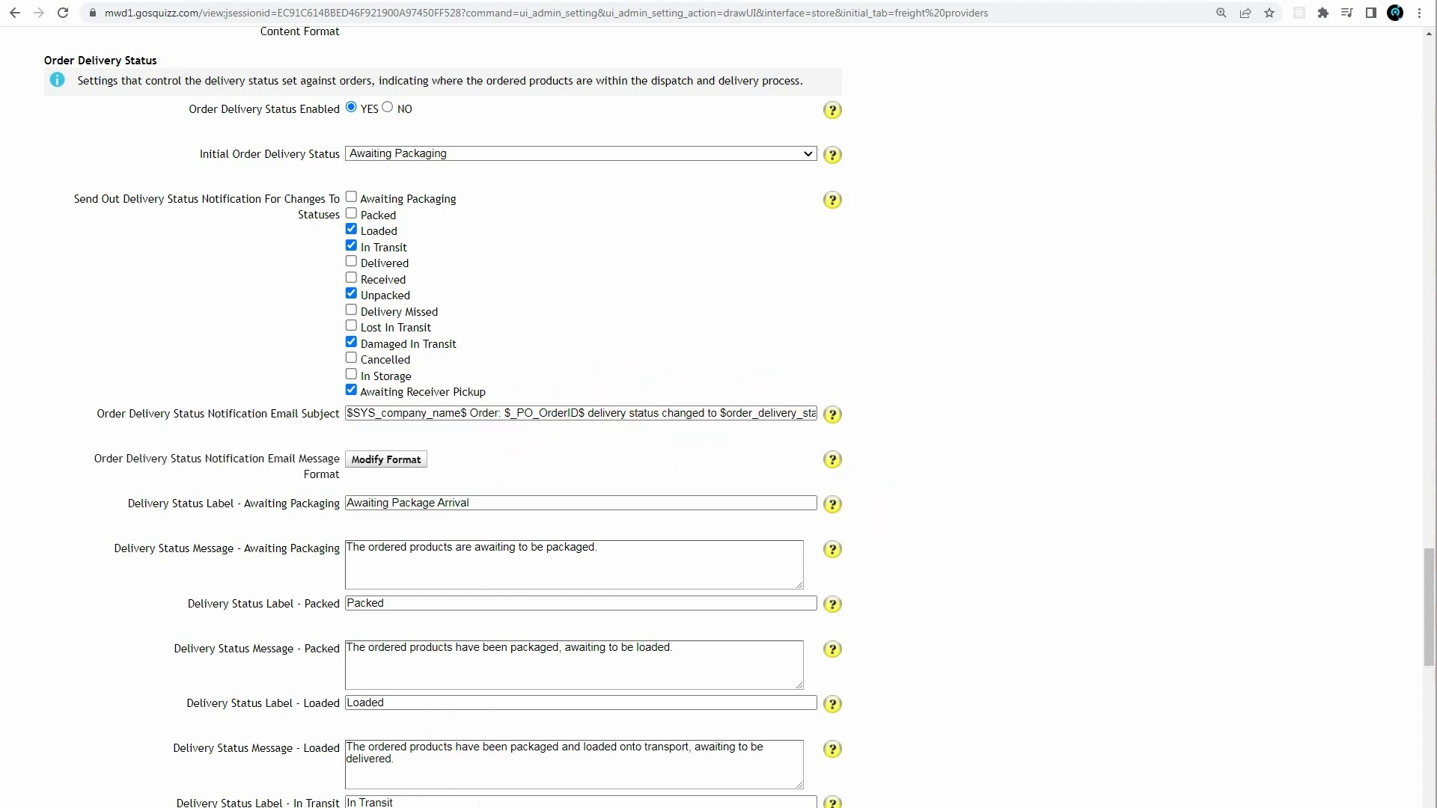
pyautogui.moveTo(648, 417); pyautogui.dragTo(712, 412)
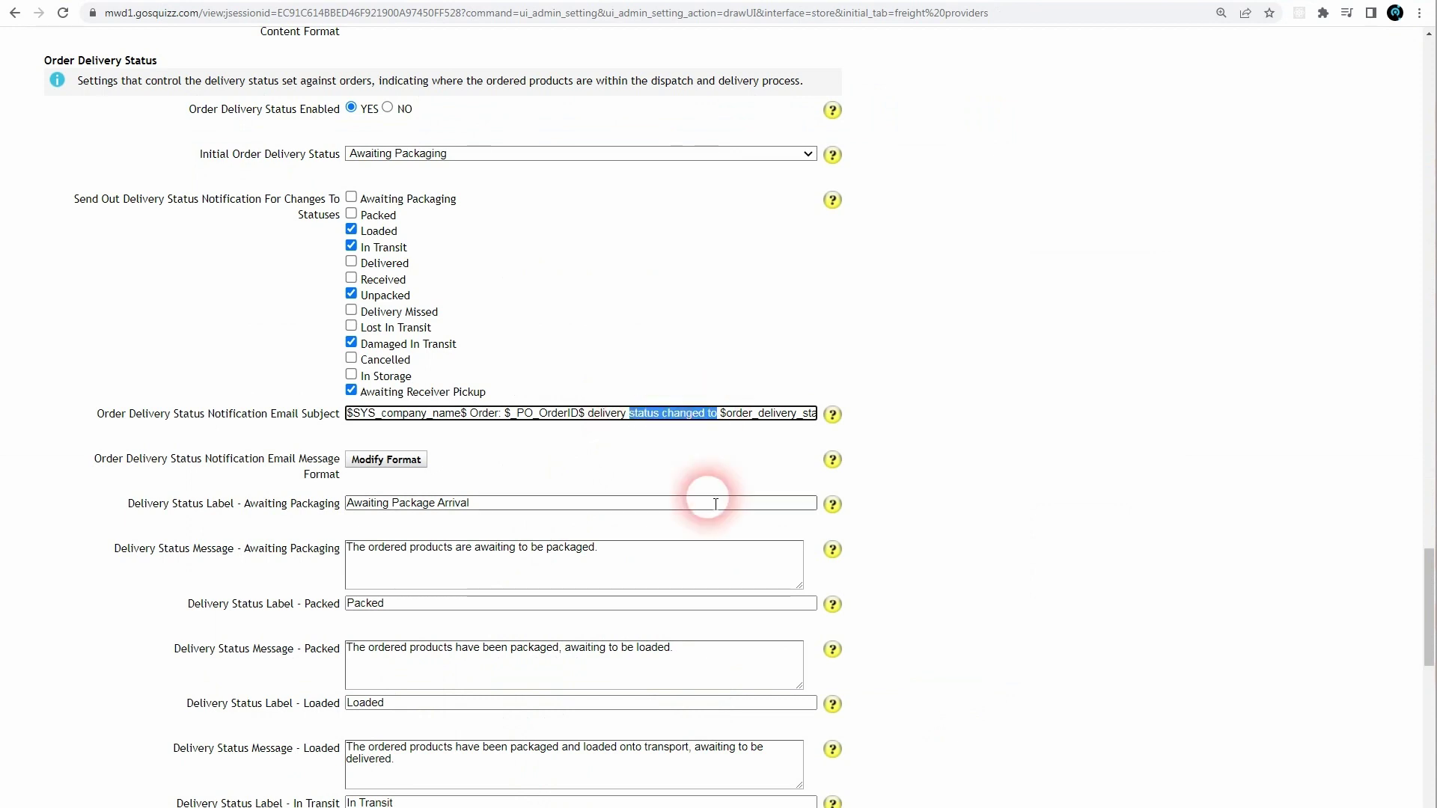
pyautogui.write('your delivery is now')
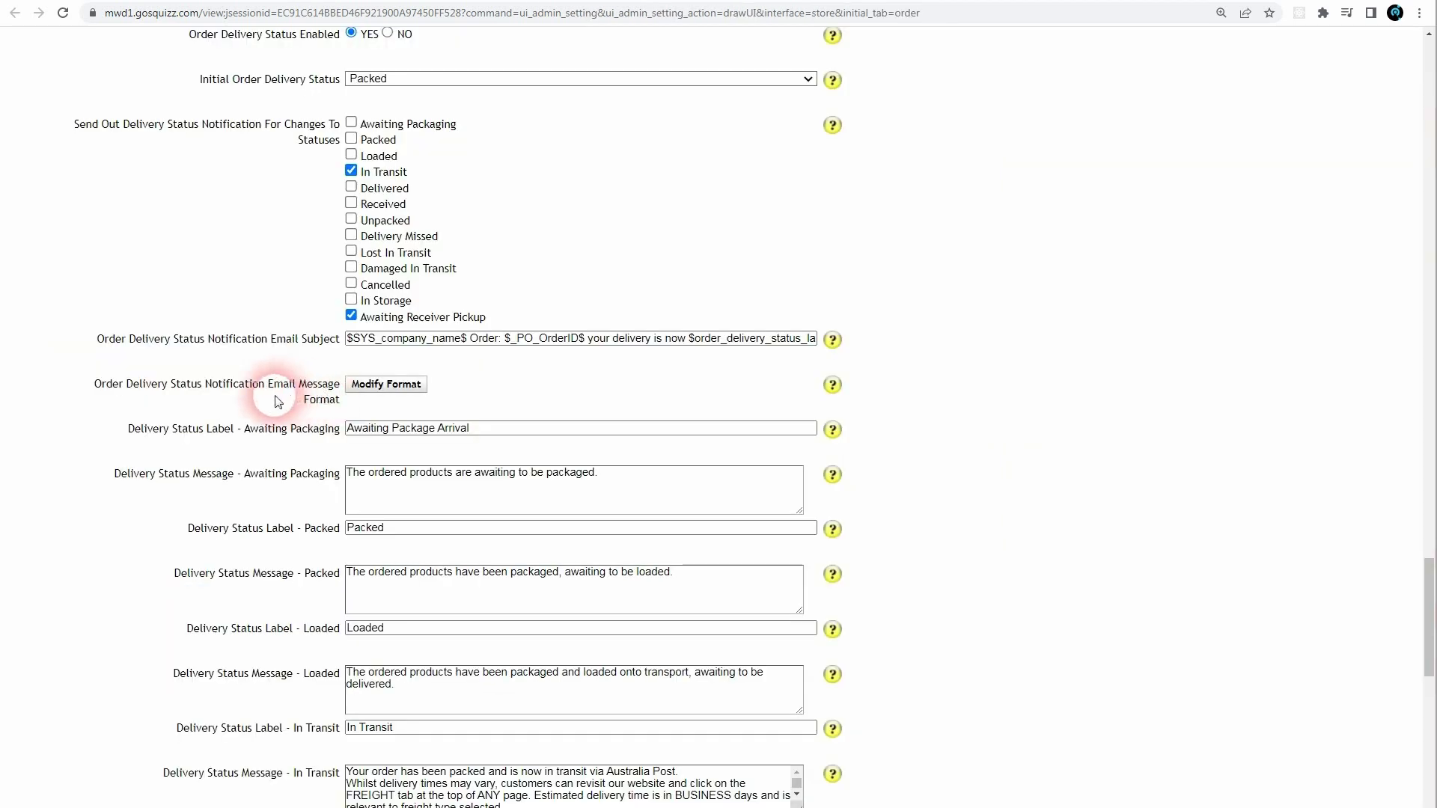
# - Open the Order Delivery Status Notification Email Message Format for editing and compare its order details rows with the received email
pyautogui.click(397, 388)
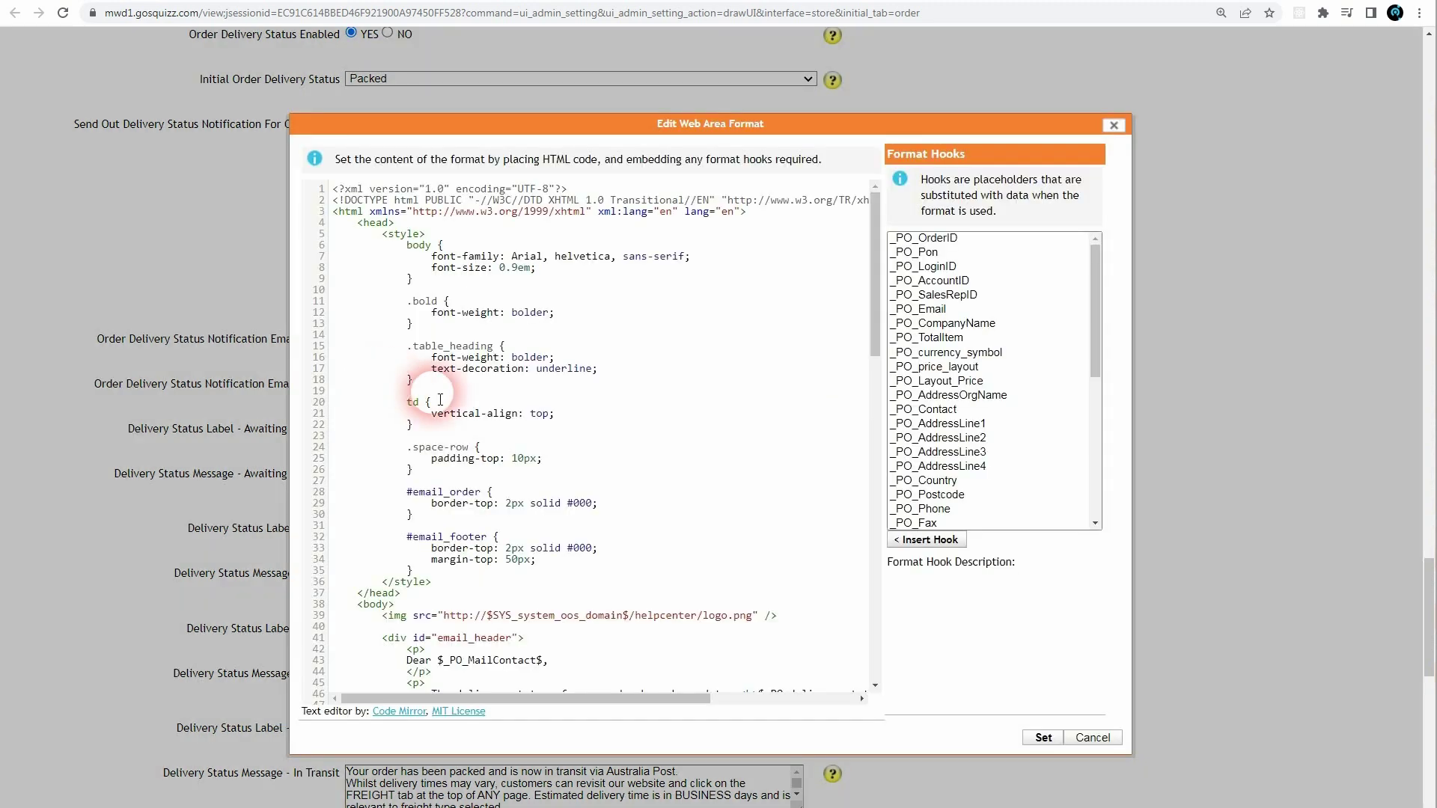
pyautogui.moveTo(868, 300); pyautogui.dragTo(865, 483)
pyautogui.click(519, 362)
pyautogui.click(628, 362)
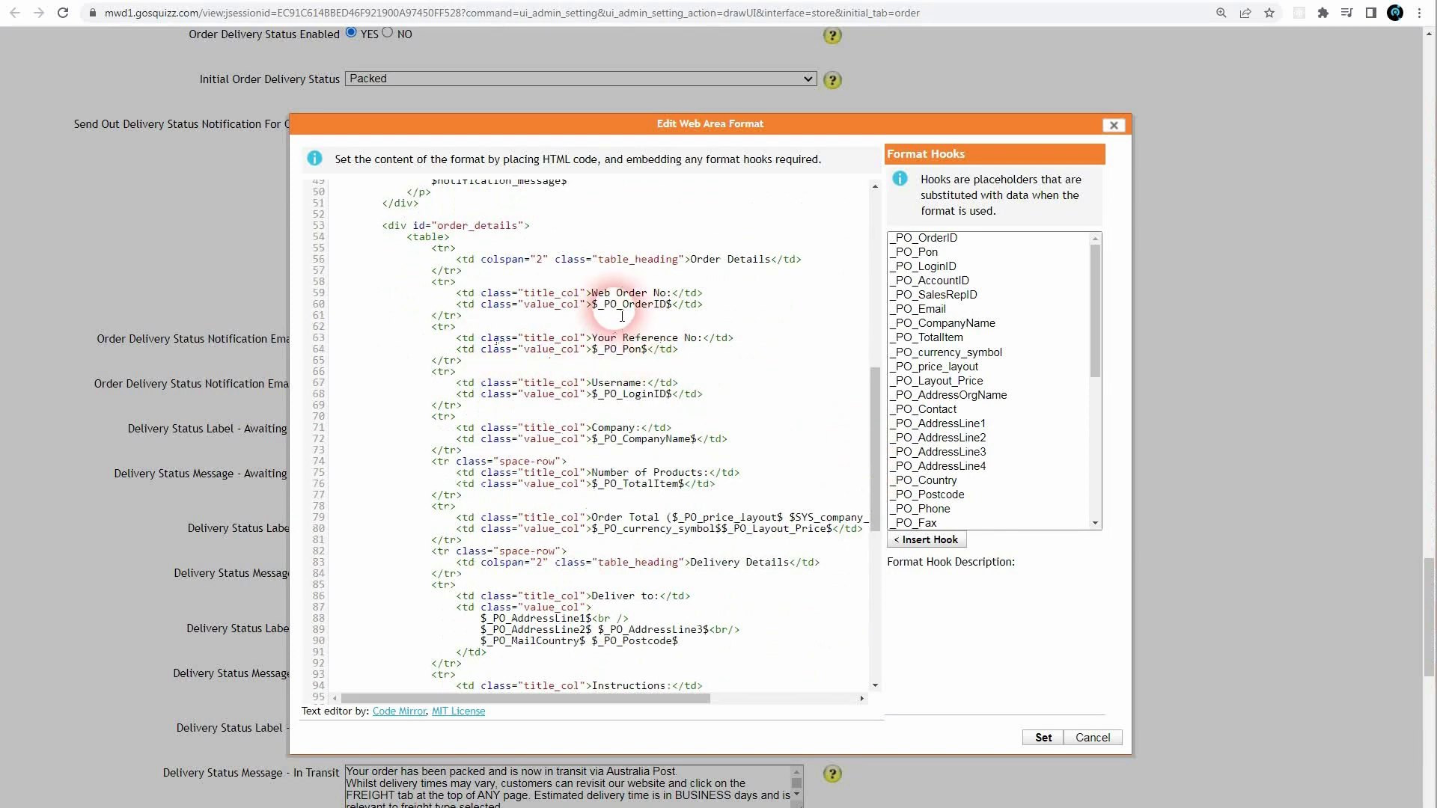
pyautogui.click(653, 399)
pyautogui.click(654, 440)
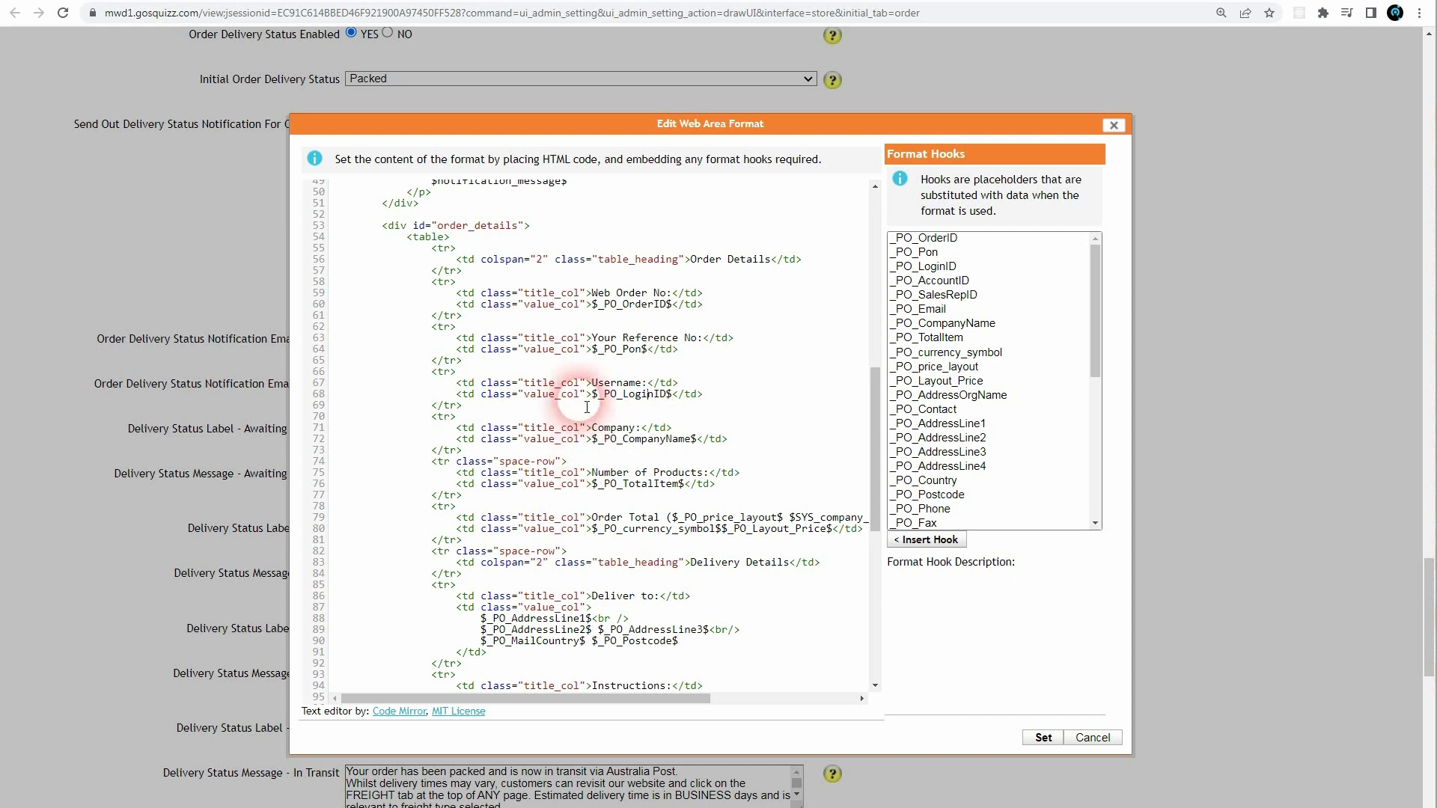
pyautogui.click(506, 410)
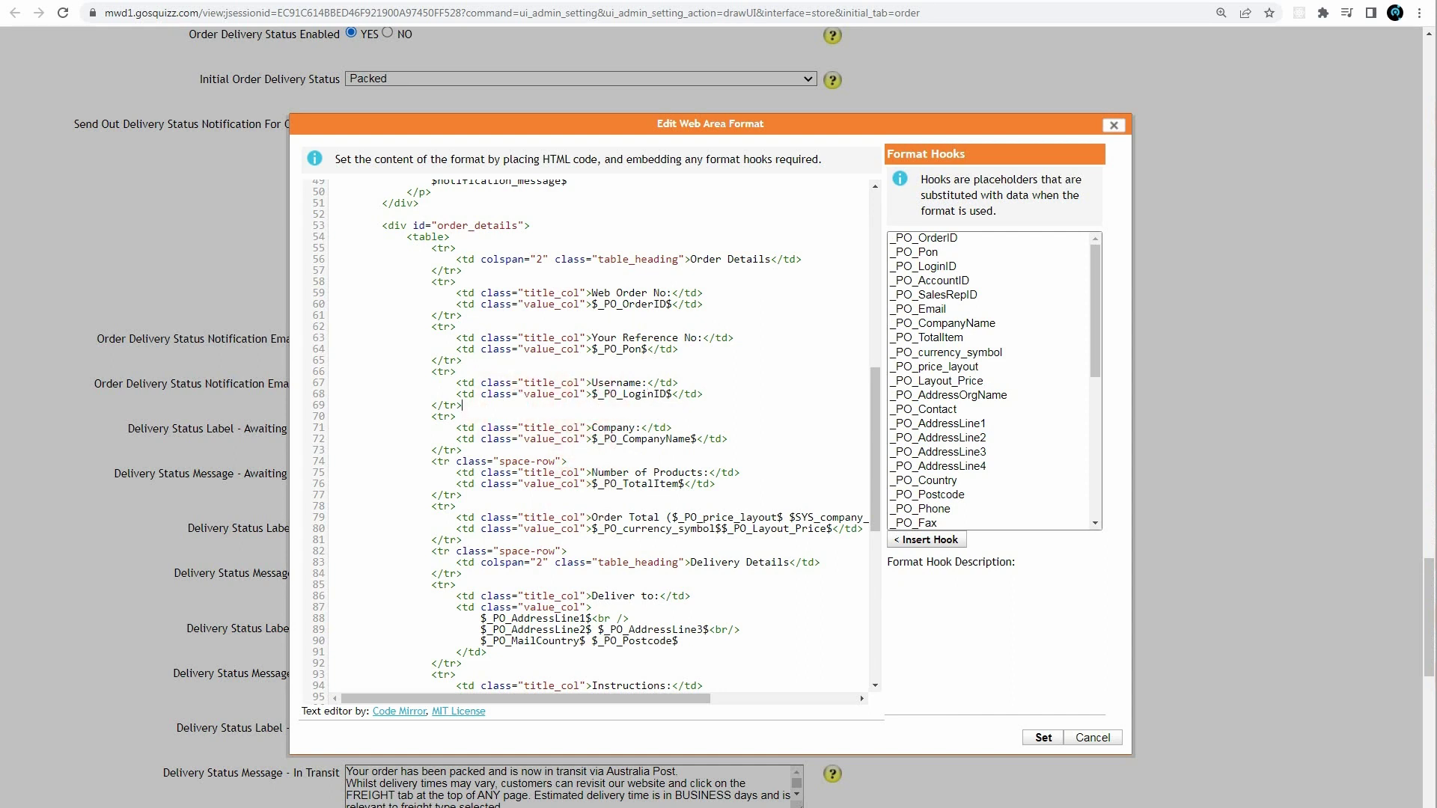
pyautogui.hotkey('alt', 'Tab')
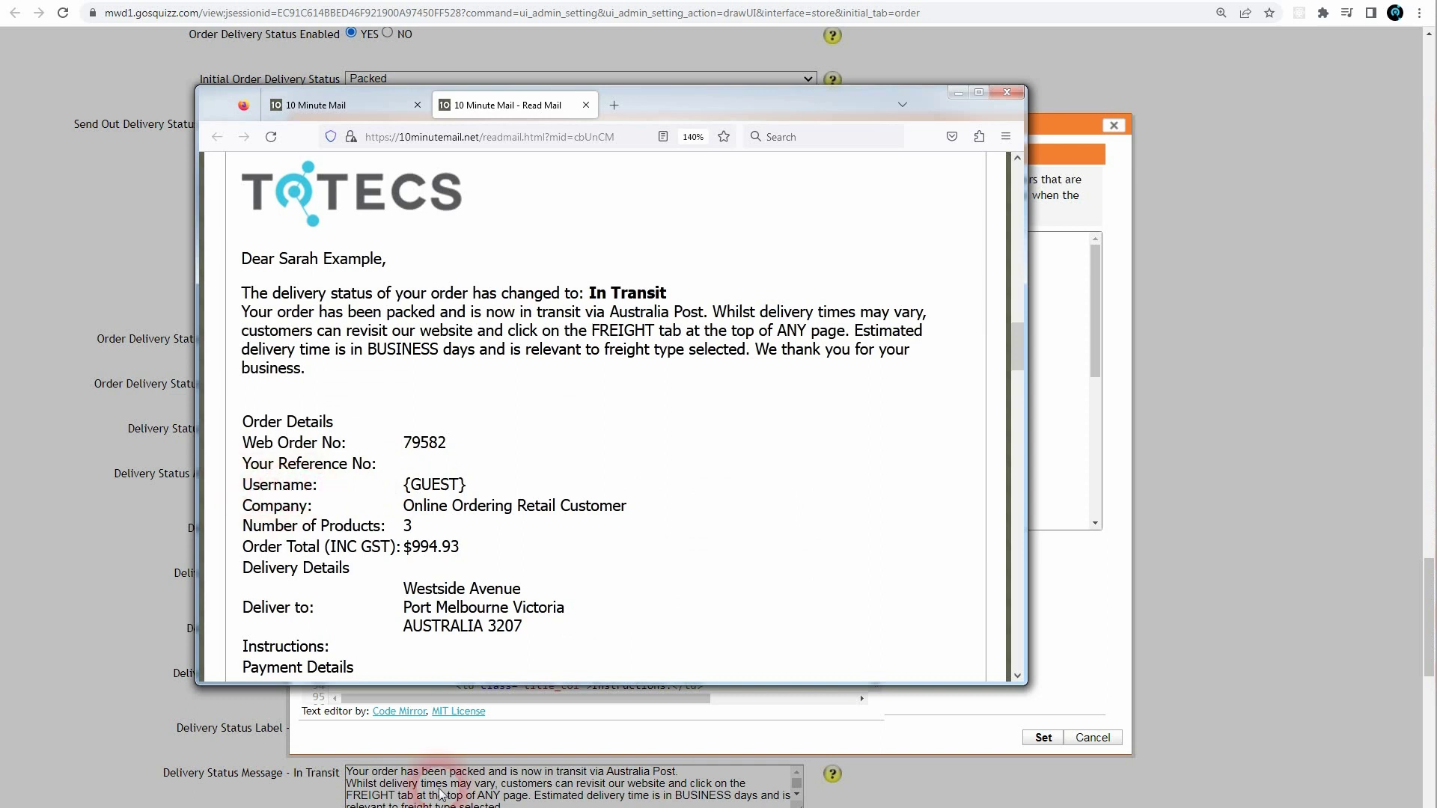
pyautogui.hotkey('alt', 'Tab')
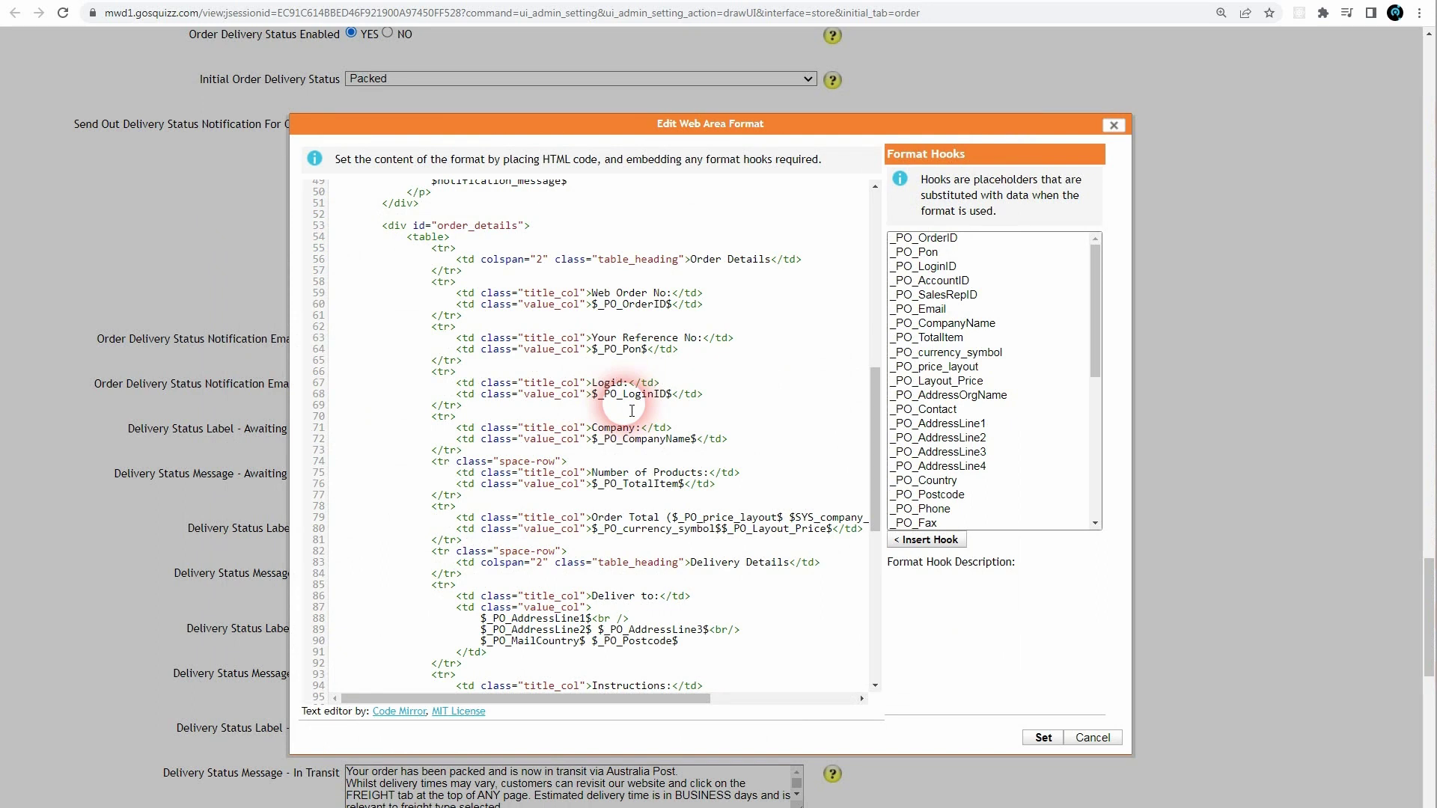
# - Relabel the Username row as "Login ID:" and move it directly below the Order Details heading row, leaving no blank line behind
pyautogui.moveTo(462, 406); pyautogui.dragTo(432, 370)
pyautogui.hotkey('ctrl', 'c')
pyautogui.press('Delete')
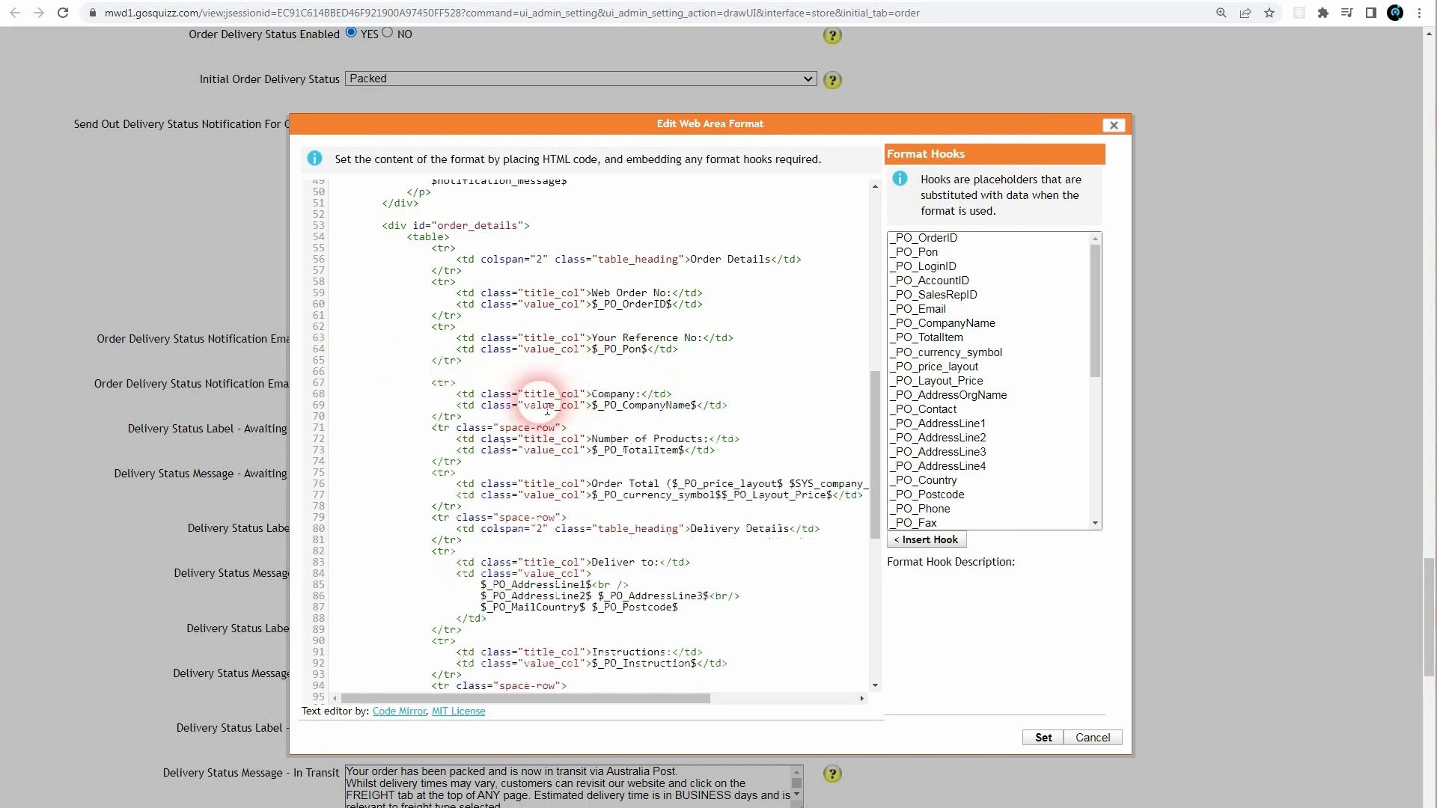
pyautogui.click(486, 320)
pyautogui.click(500, 274)
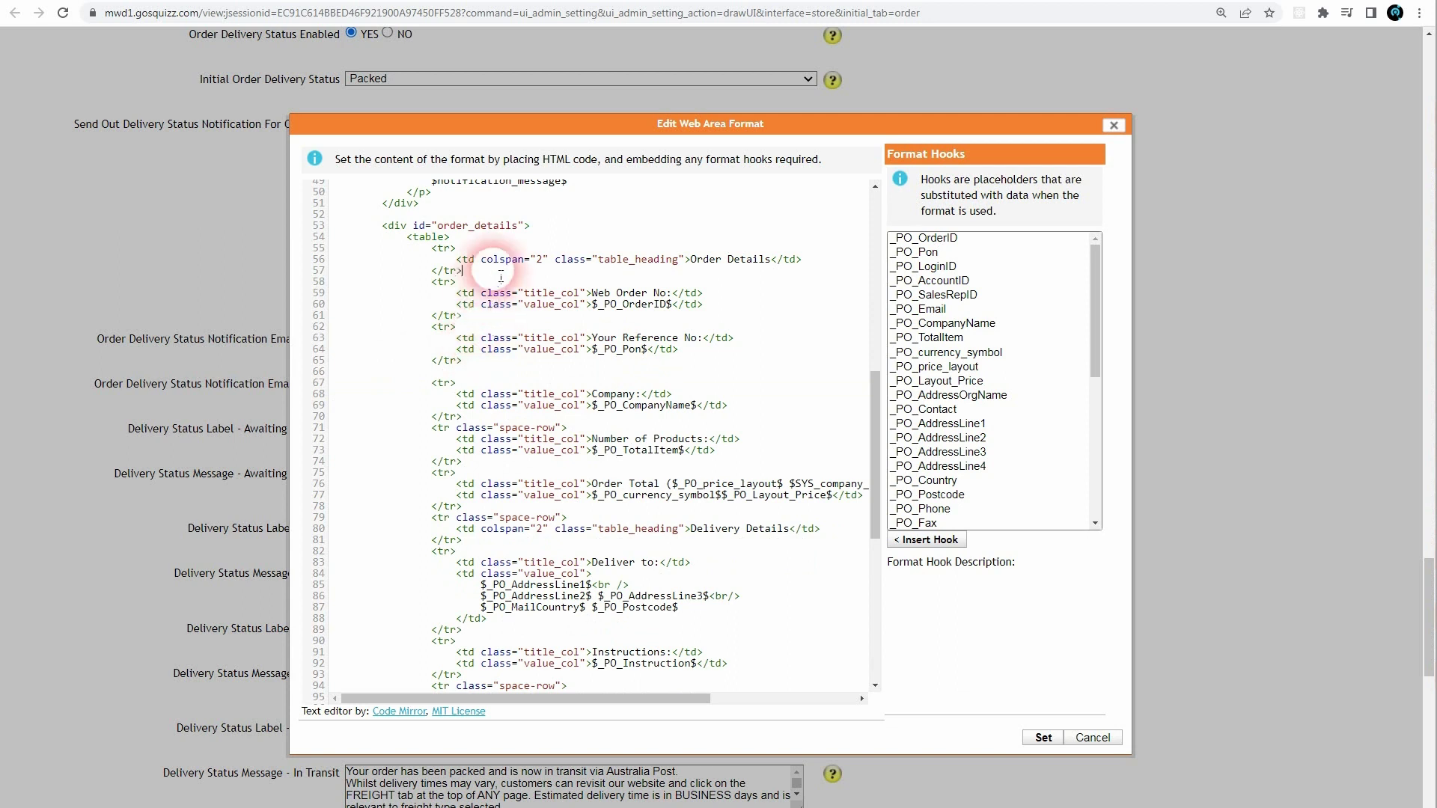
pyautogui.press('Return')
pyautogui.hotkey('ctrl', 'v')
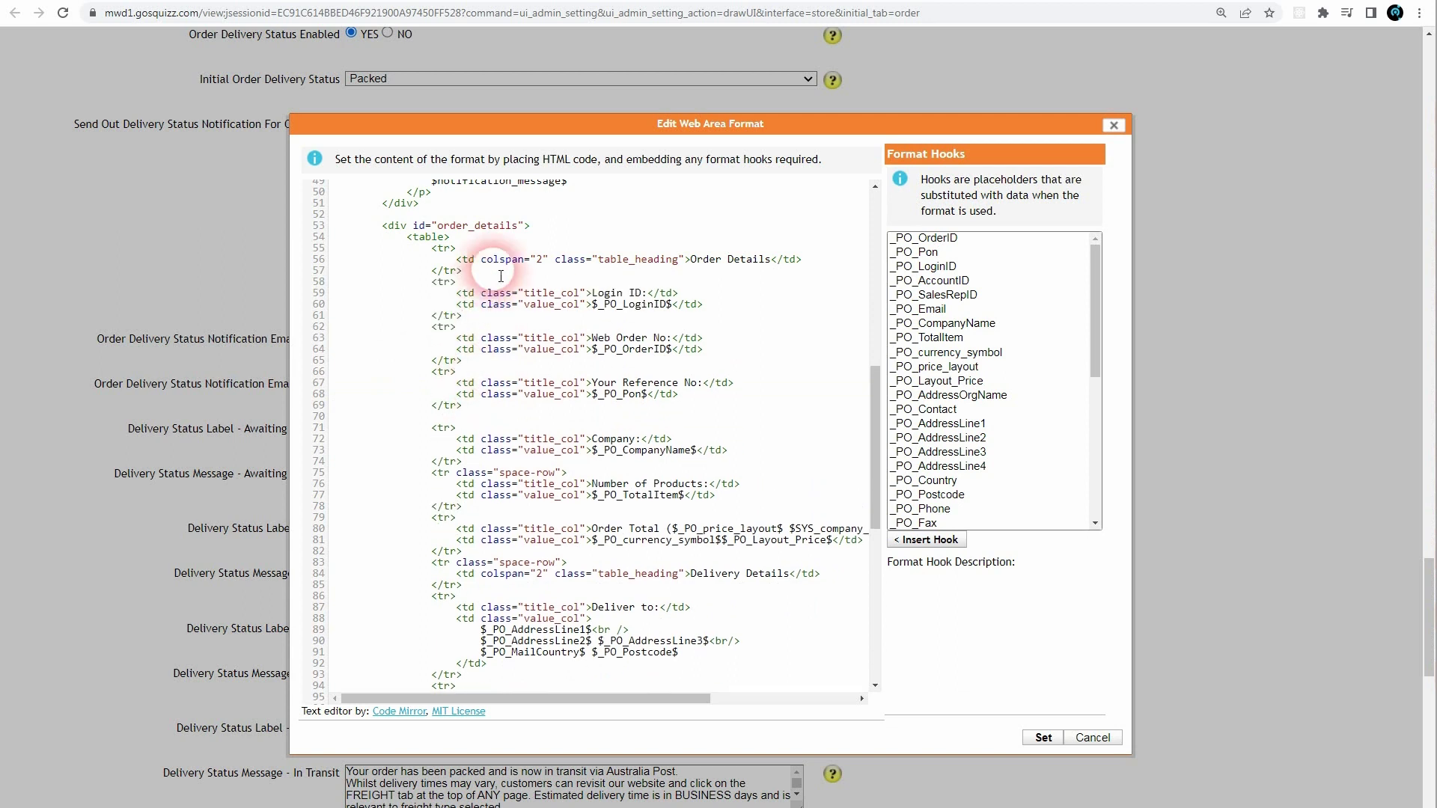
pyautogui.moveTo(433, 416); pyautogui.dragTo(292, 418)
pyautogui.press('BackSpace')
pyautogui.press('BackSpace')
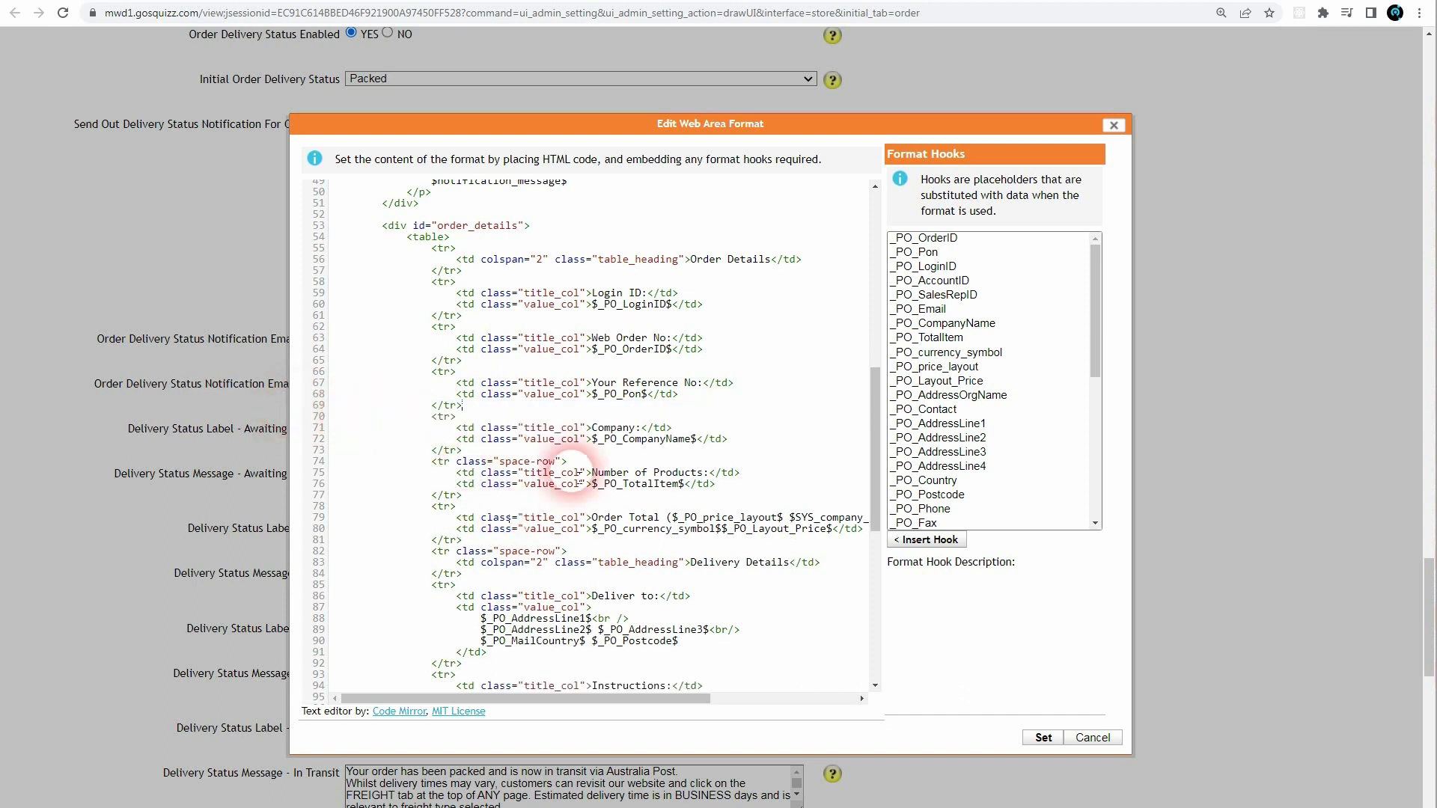
# - Look through the available format hooks down to the delivery status ones, checking them against the received email
pyautogui.scroll(-3, 943, 419)
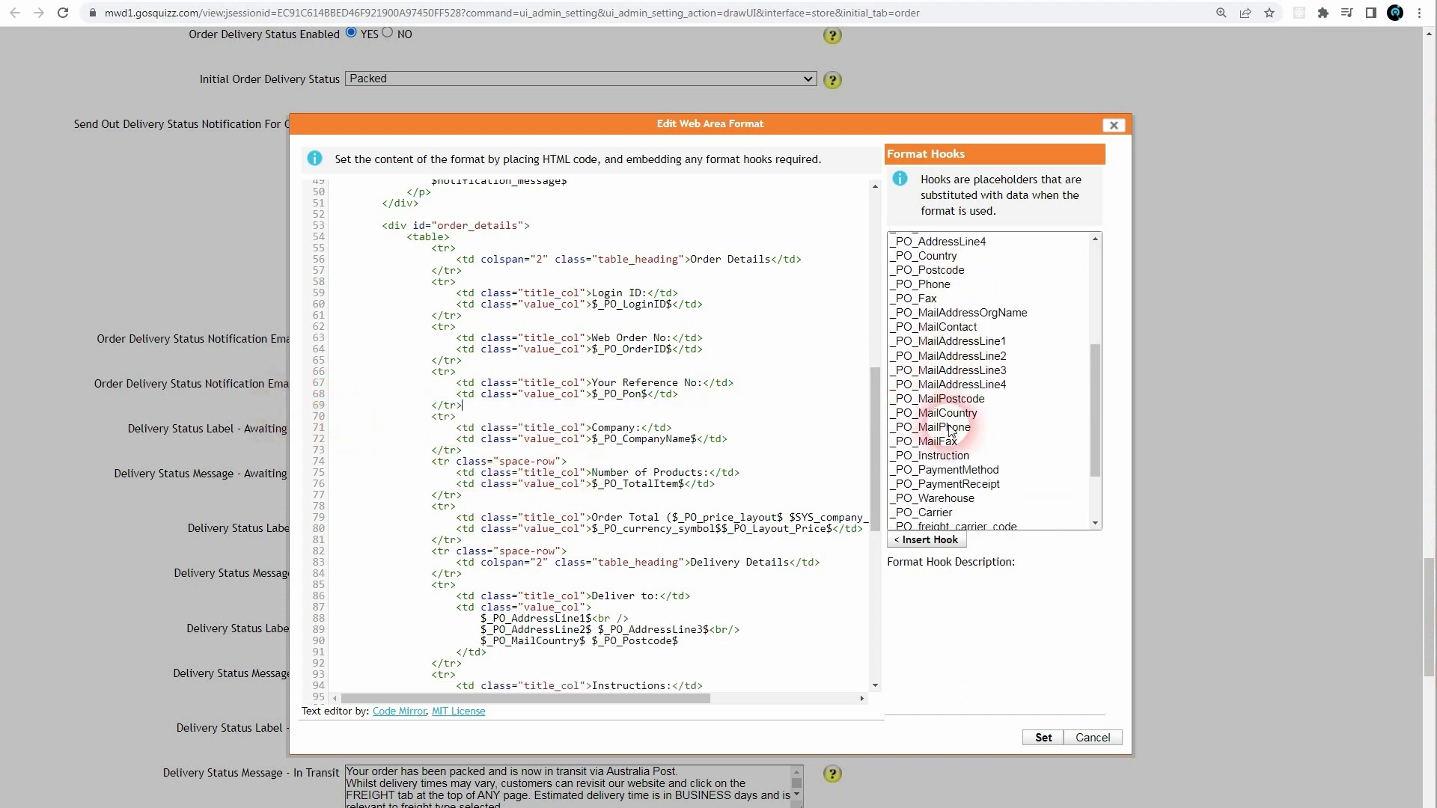
pyautogui.hotkey('alt', 'Tab')
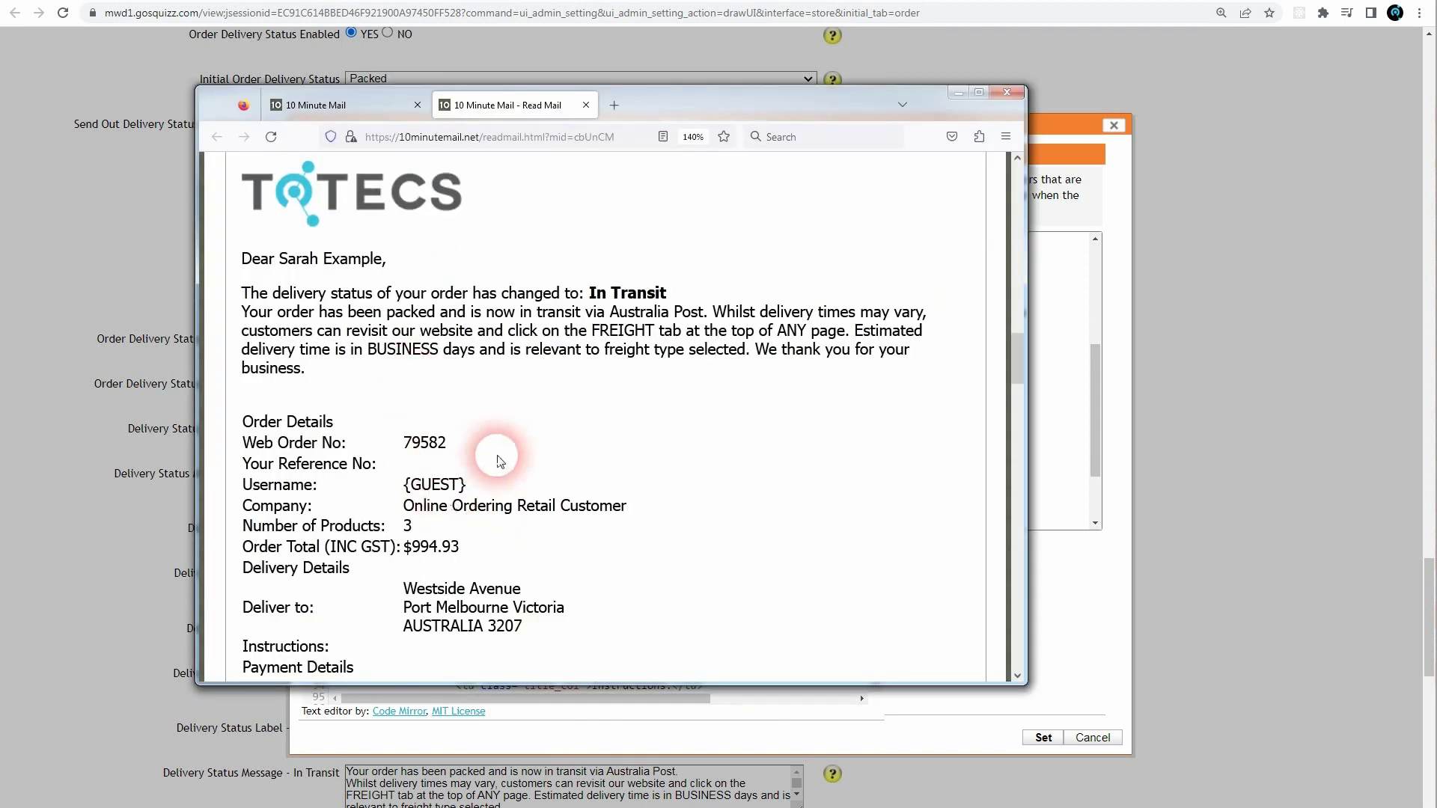
pyautogui.hotkey('alt', 'Tab')
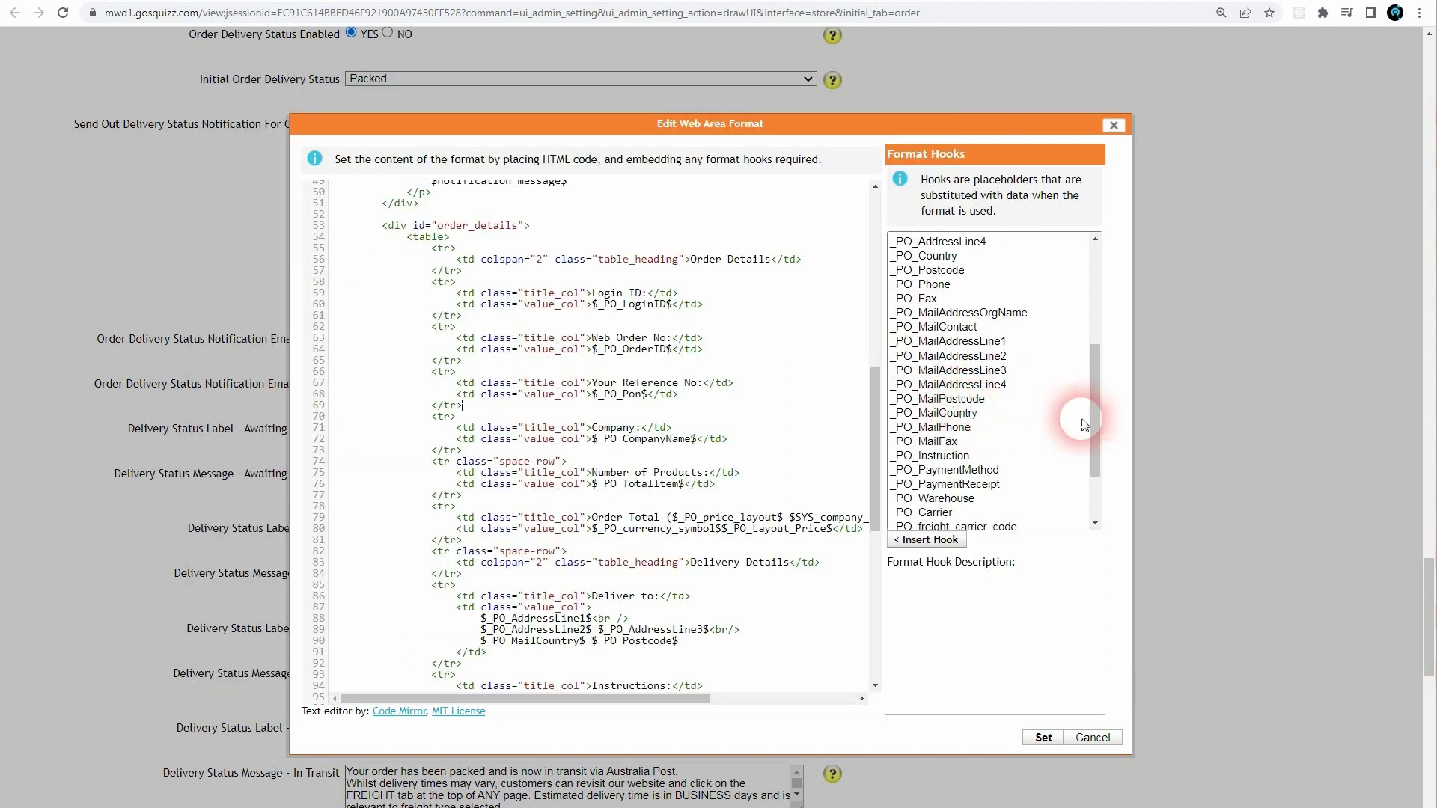
pyautogui.moveTo(1100, 417); pyautogui.dragTo(1094, 451)
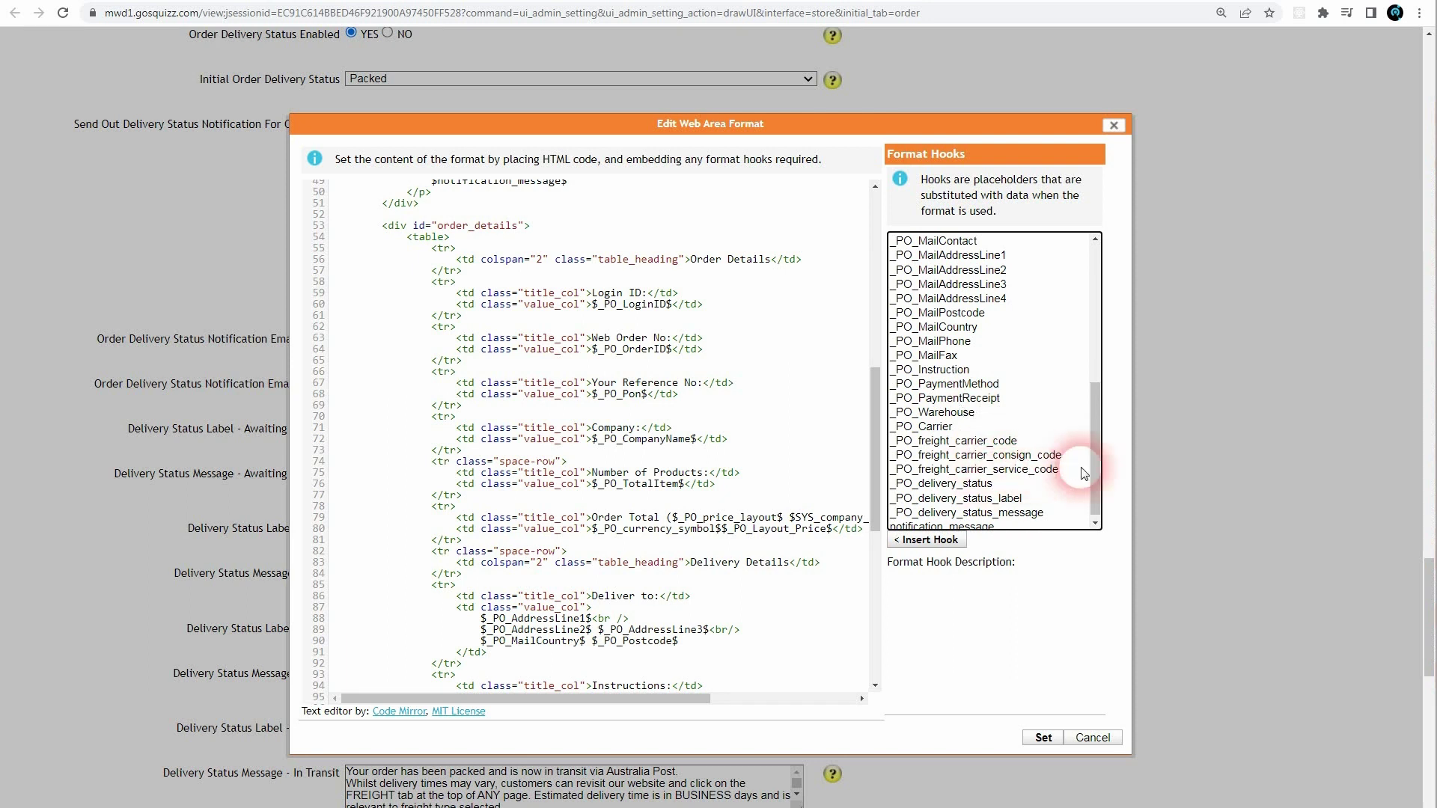
pyautogui.click(1098, 484)
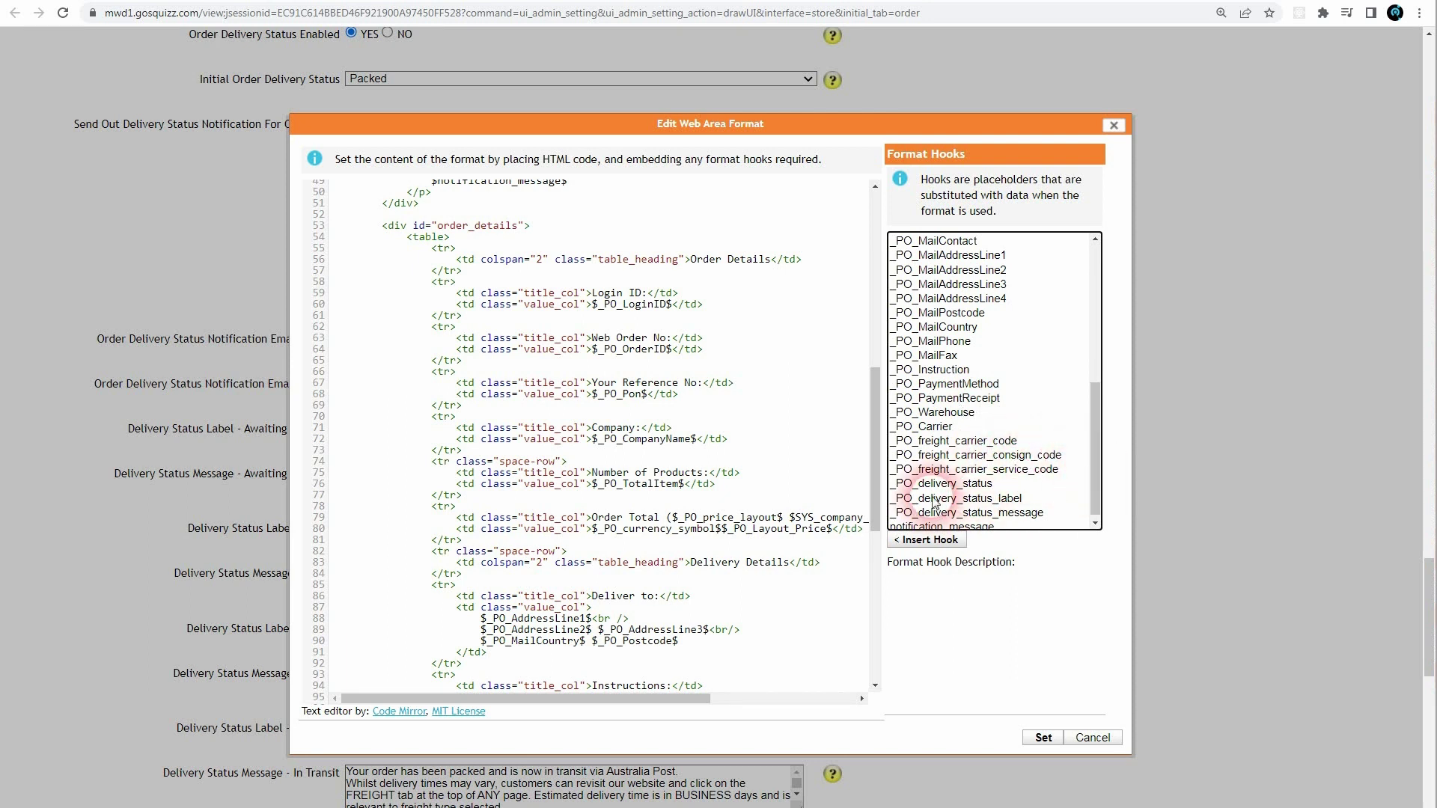
# - Compare the format's opening status lines and first hooks with the received email and the order's purchase order page
pyautogui.scroll(10, 1097, 488)
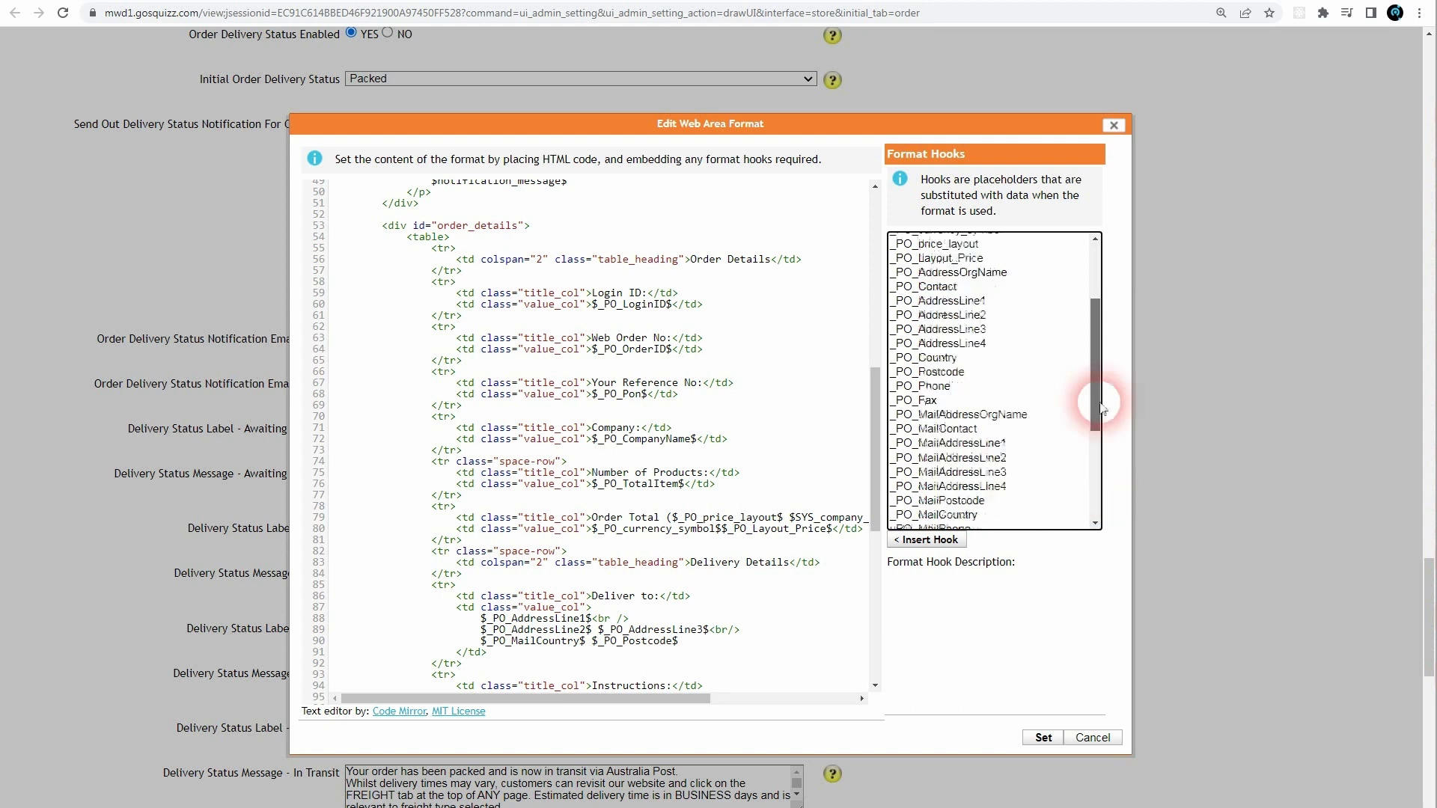
pyautogui.scroll(4, 599, 614)
pyautogui.moveTo(567, 698); pyautogui.dragTo(634, 688)
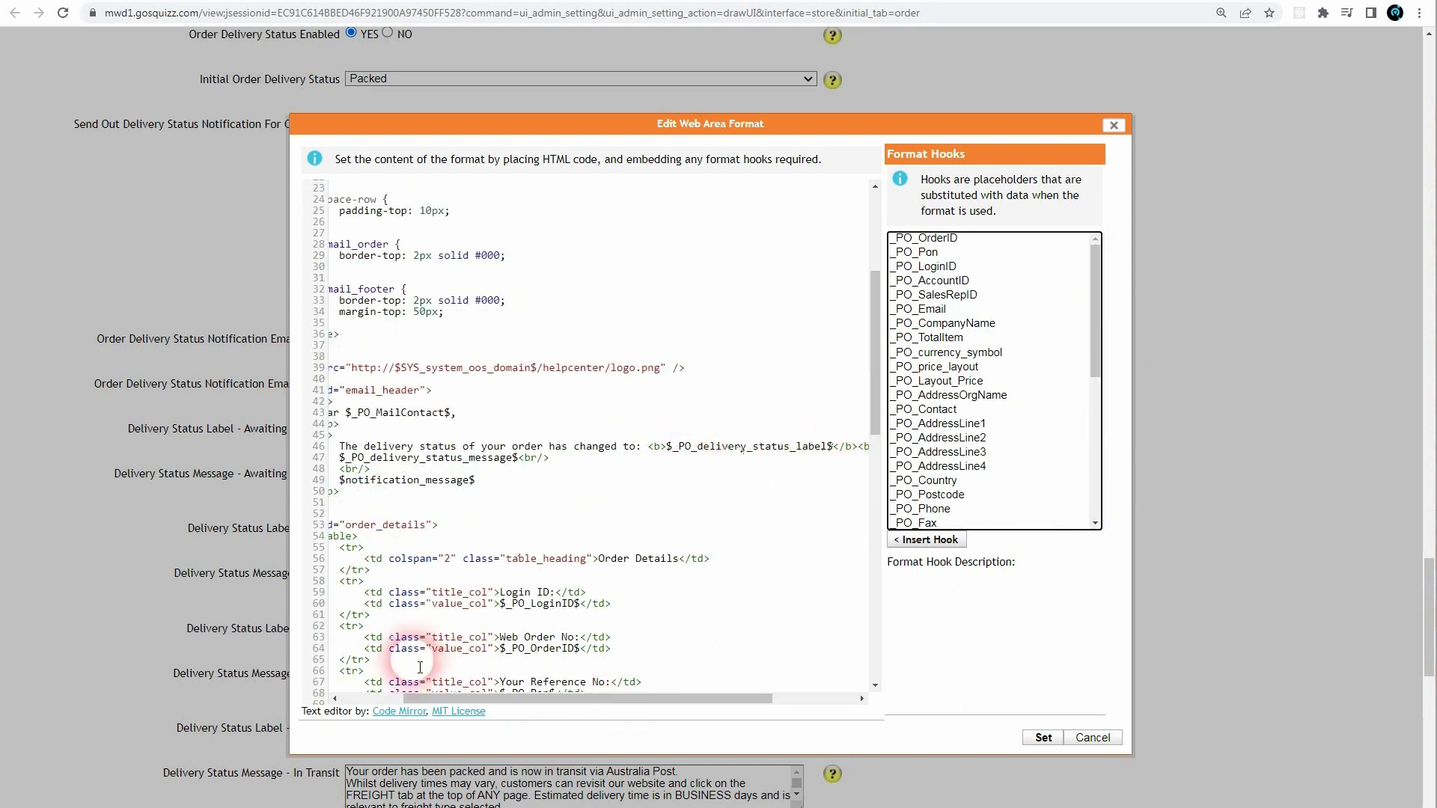
pyautogui.hotkey('alt', 'Tab')
pyautogui.moveTo(589, 293); pyautogui.dragTo(668, 296)
pyautogui.click(659, 296)
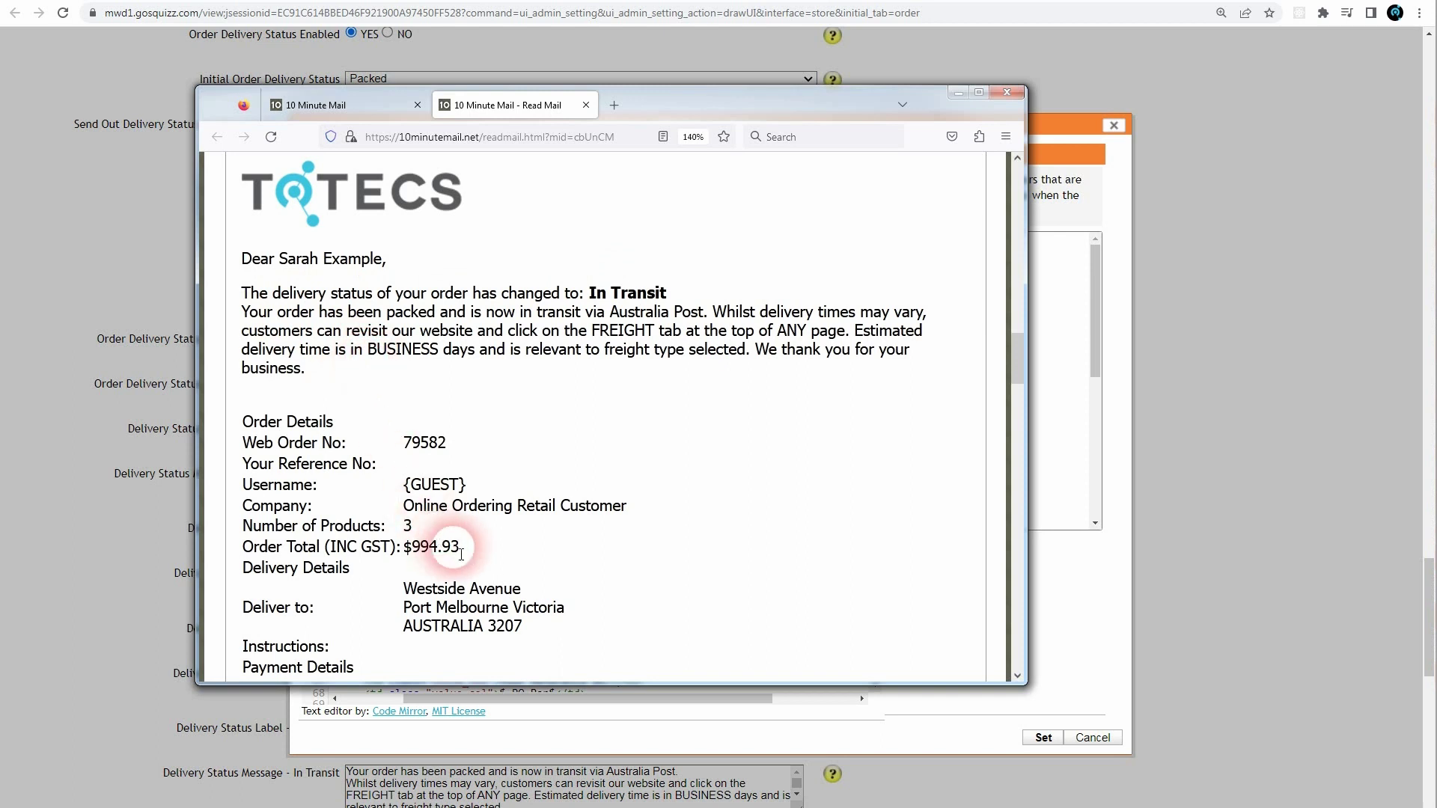
pyautogui.click(1068, 432)
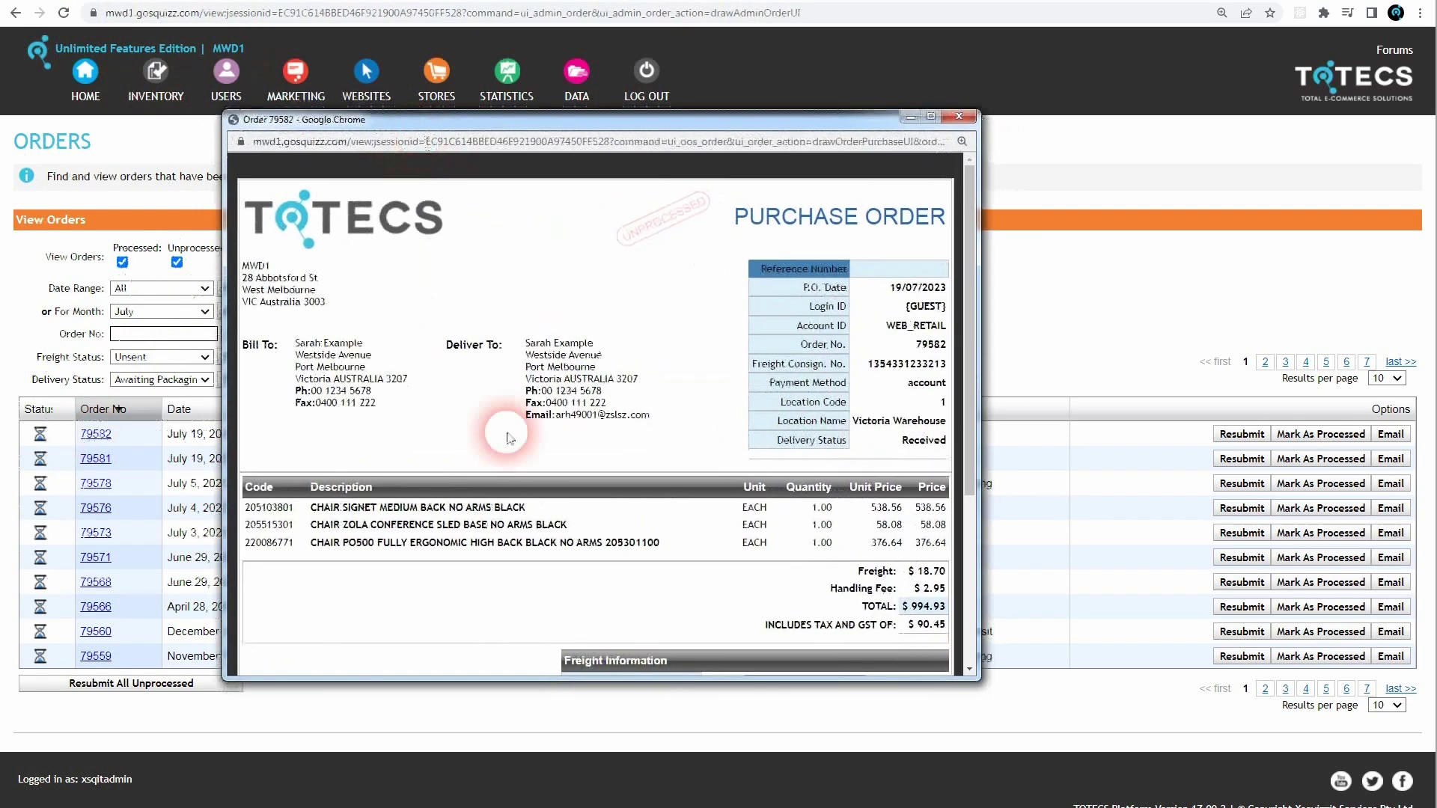
pyautogui.scroll(-3, 719, 502)
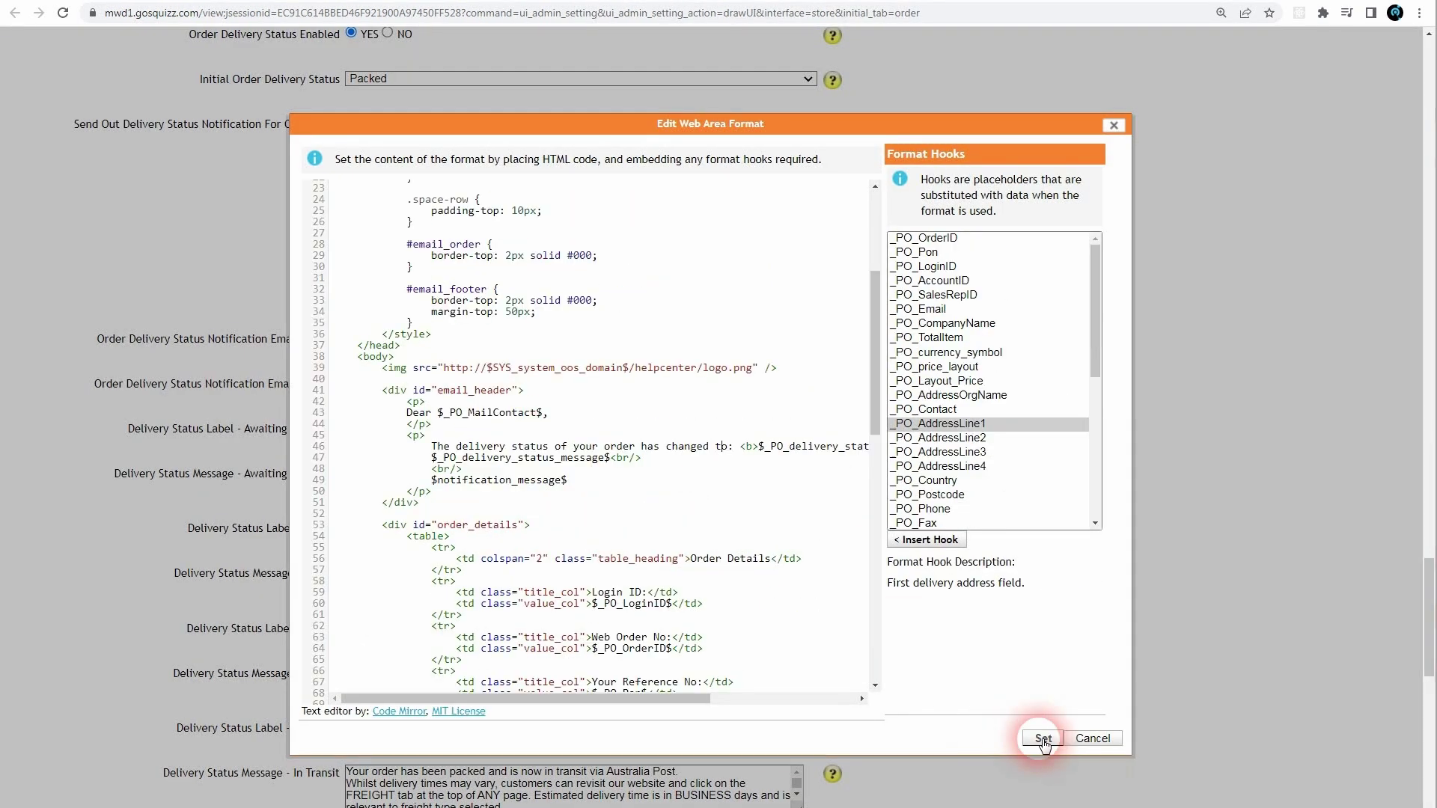
# - Apply the edited message format, acknowledge the sent notification, and open the newest In Transit email in the inbox
pyautogui.click(1044, 738)
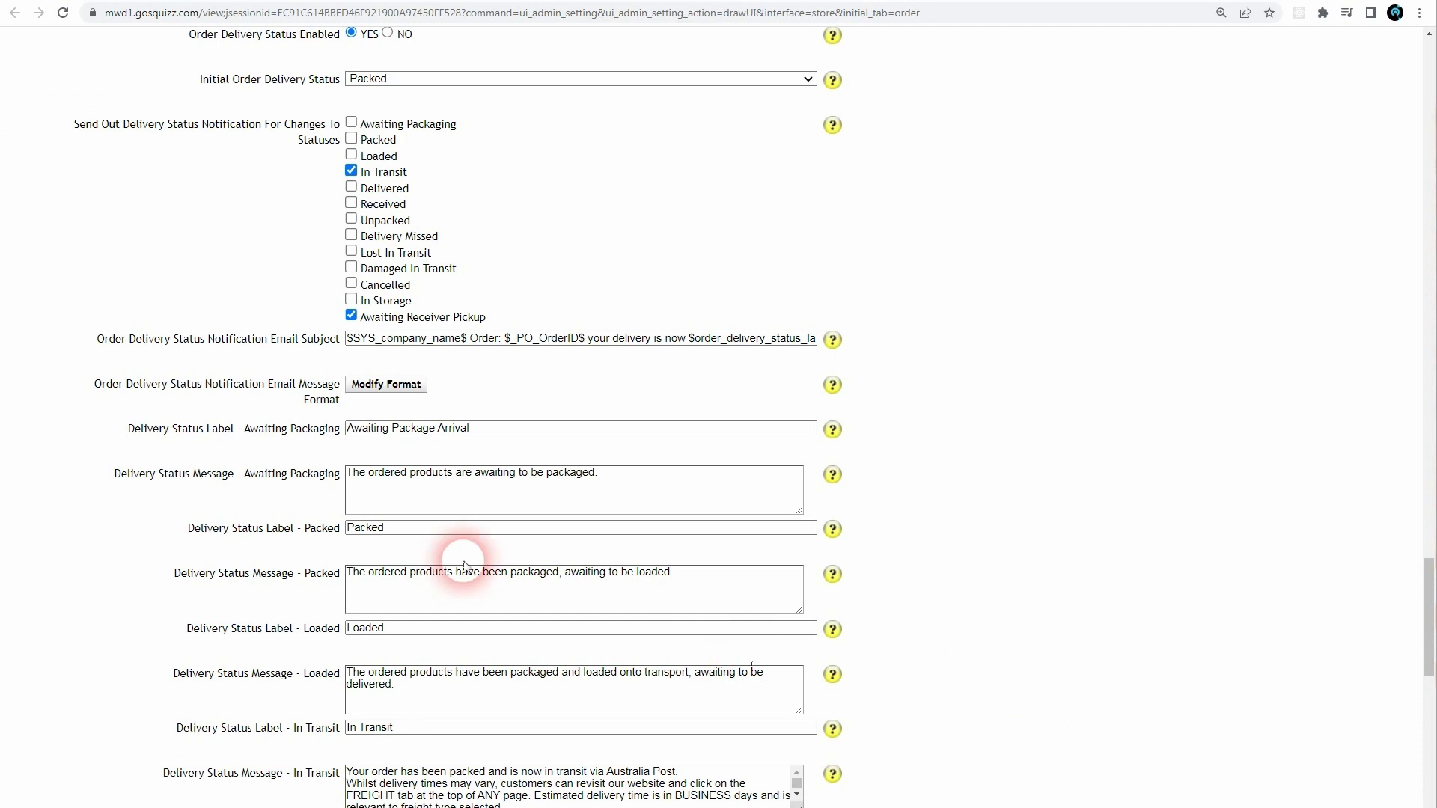
pyautogui.scroll(2, 494, 535)
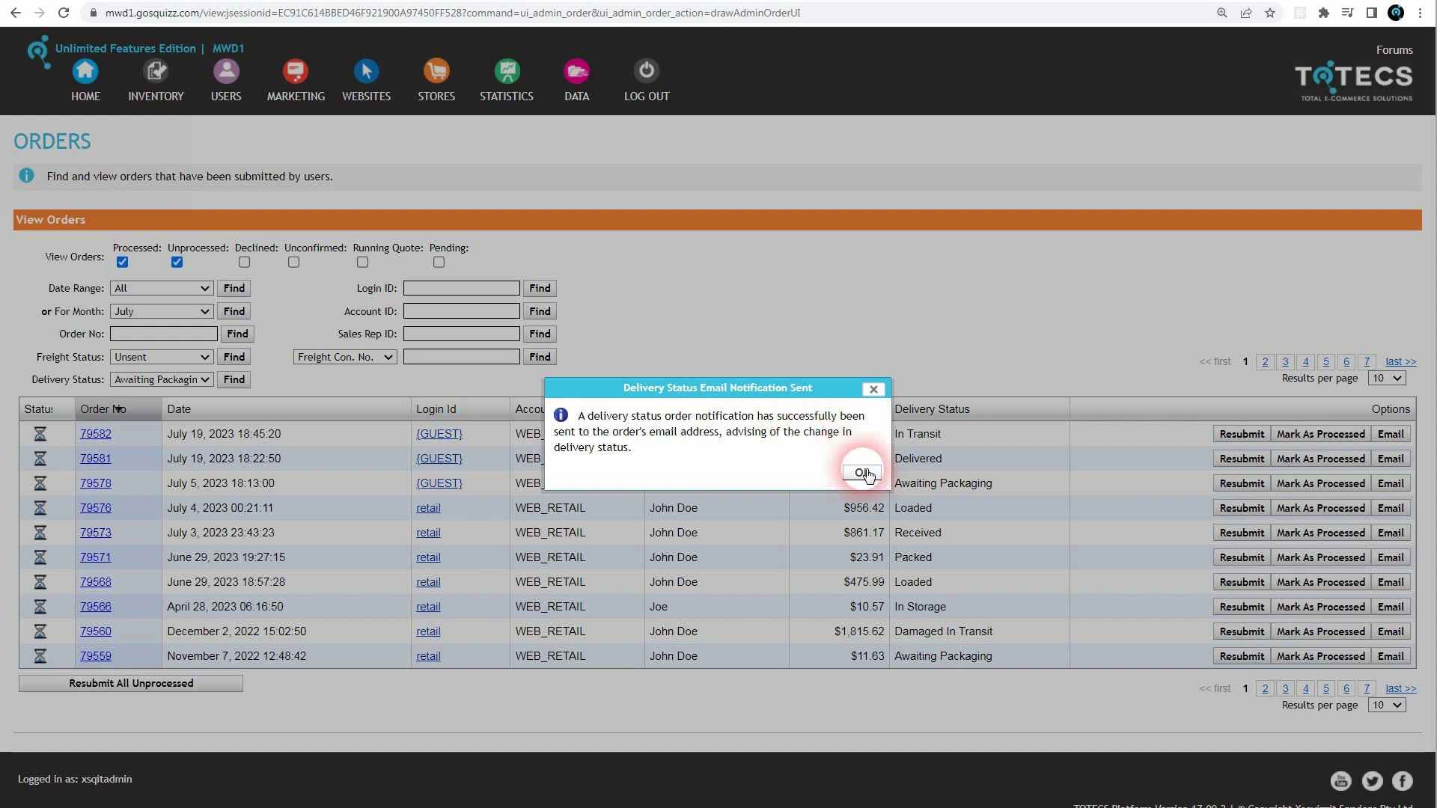
pyautogui.click(863, 473)
pyautogui.click(319, 281)
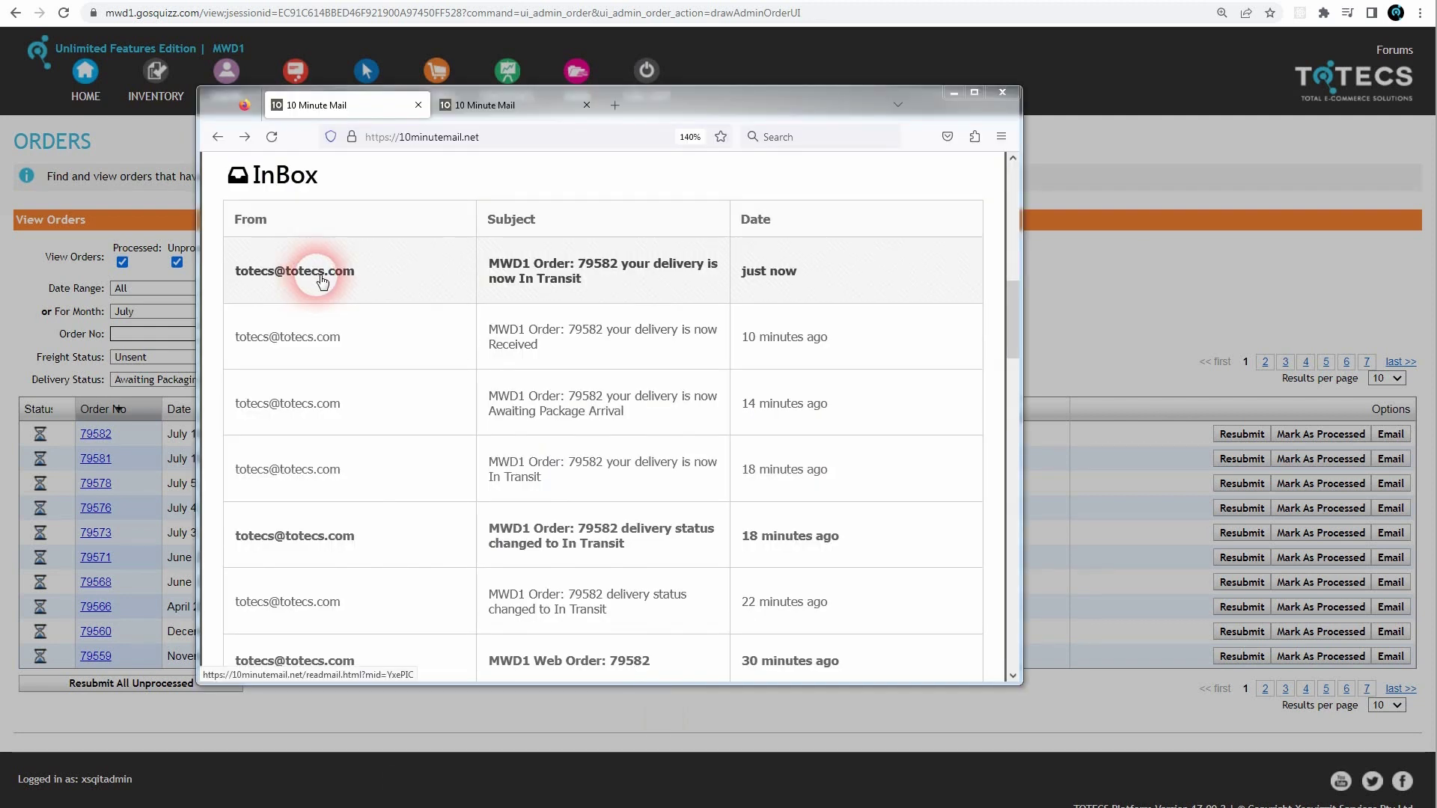
pyautogui.click(549, 617)
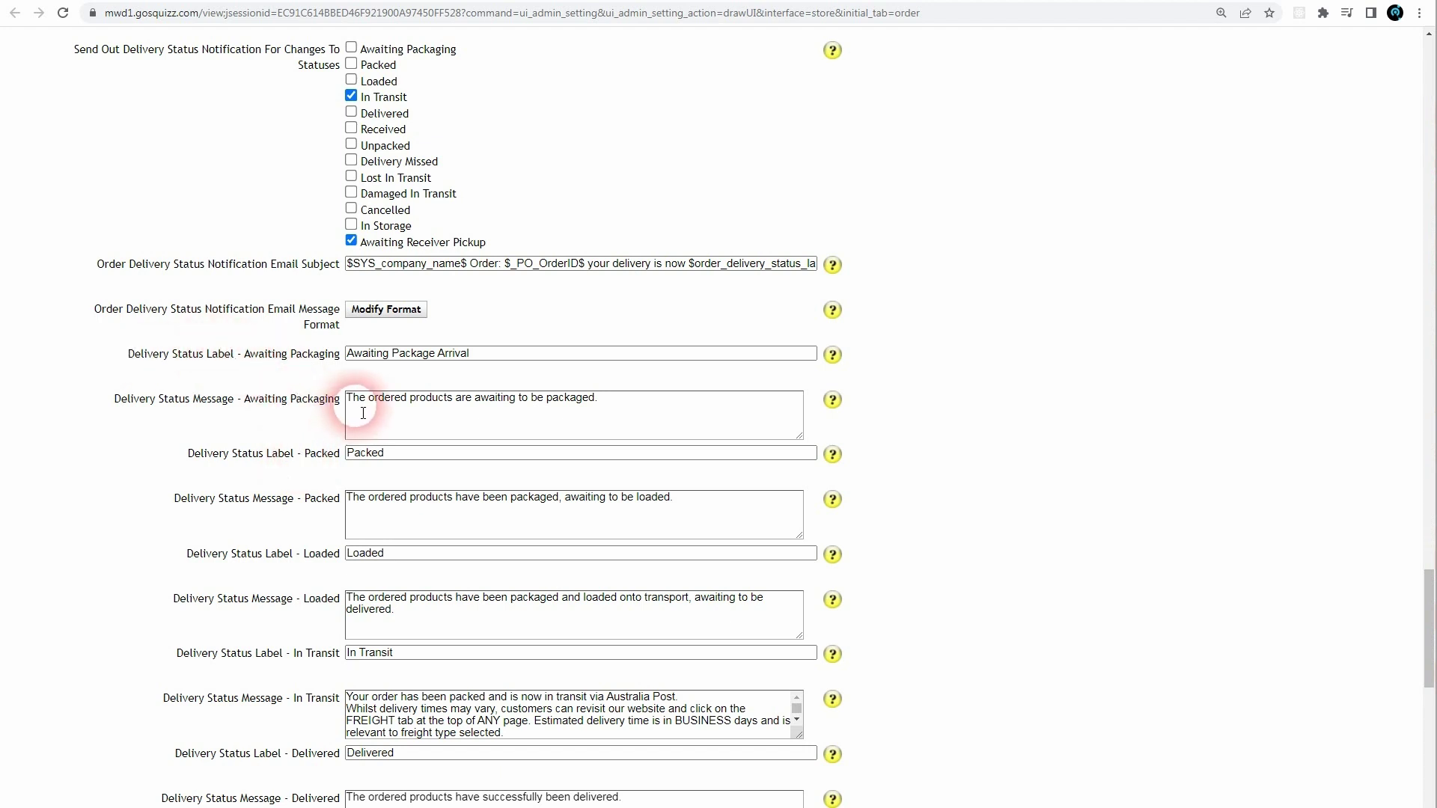
# - To Awaiting Packaging's message add "processed, picked and" and "For orders paid by credit card this may take 24 hours to process the payment first, before packaging occurs."
pyautogui.click(388, 411)
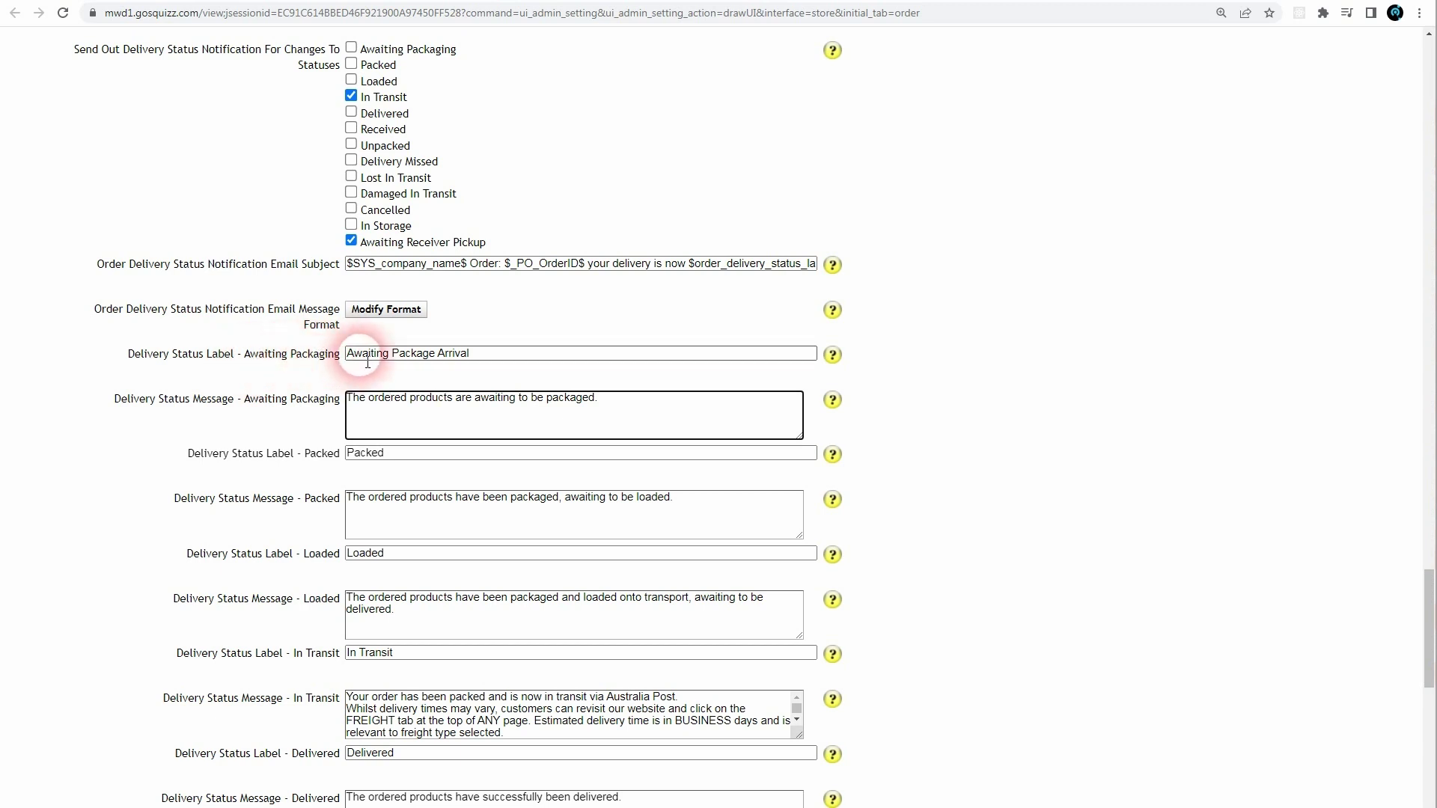
pyautogui.click(474, 353)
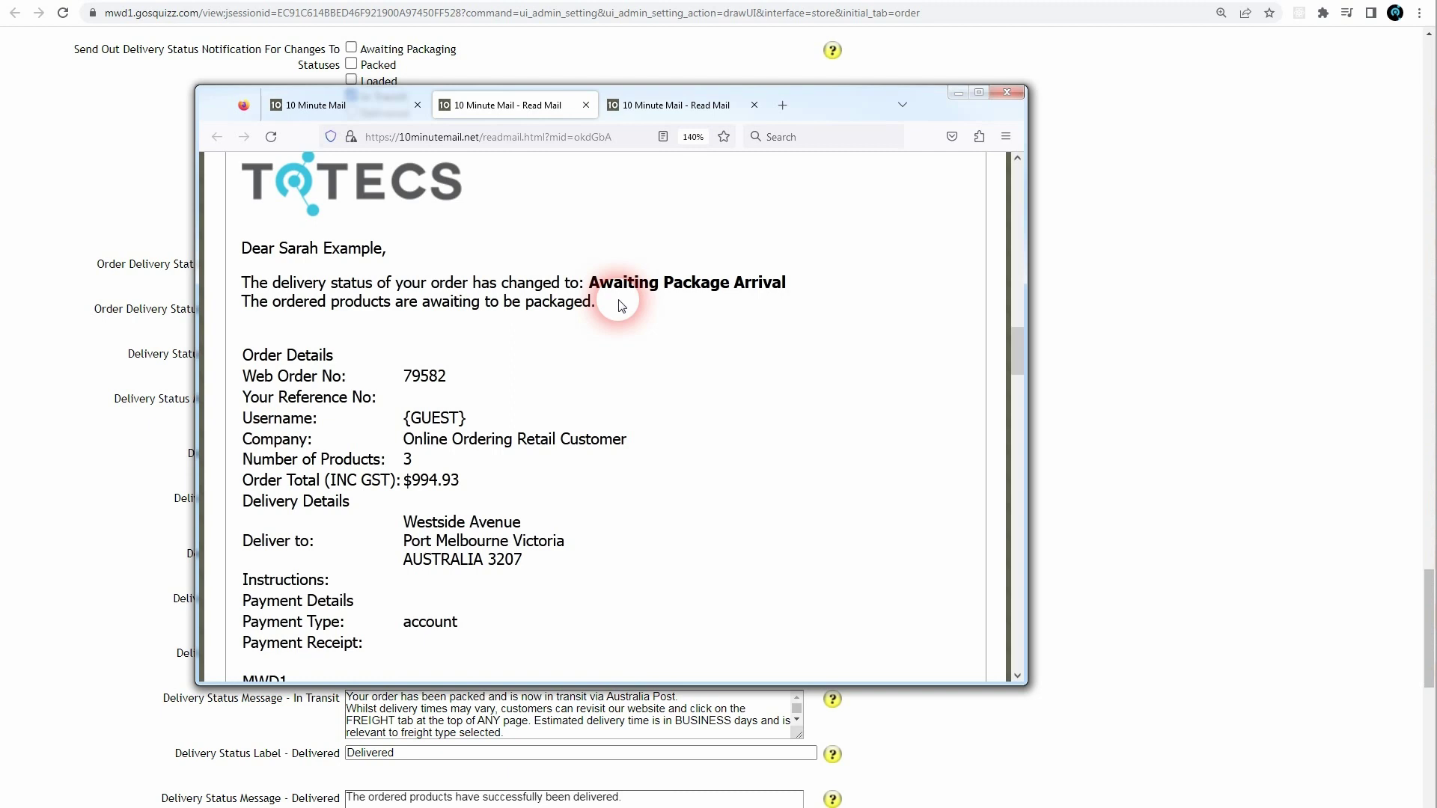
pyautogui.moveTo(620, 305); pyautogui.dragTo(240, 296)
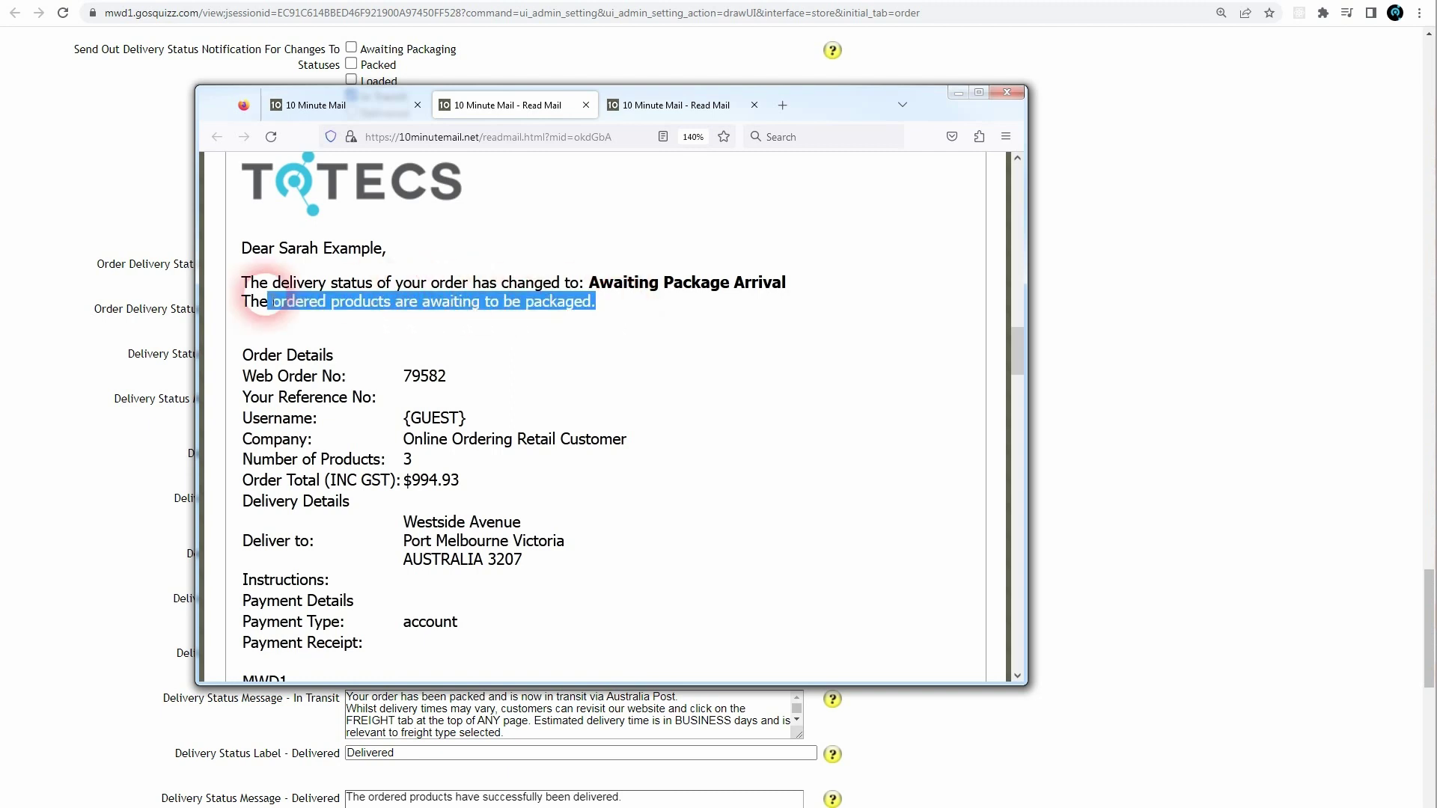
pyautogui.click(619, 310)
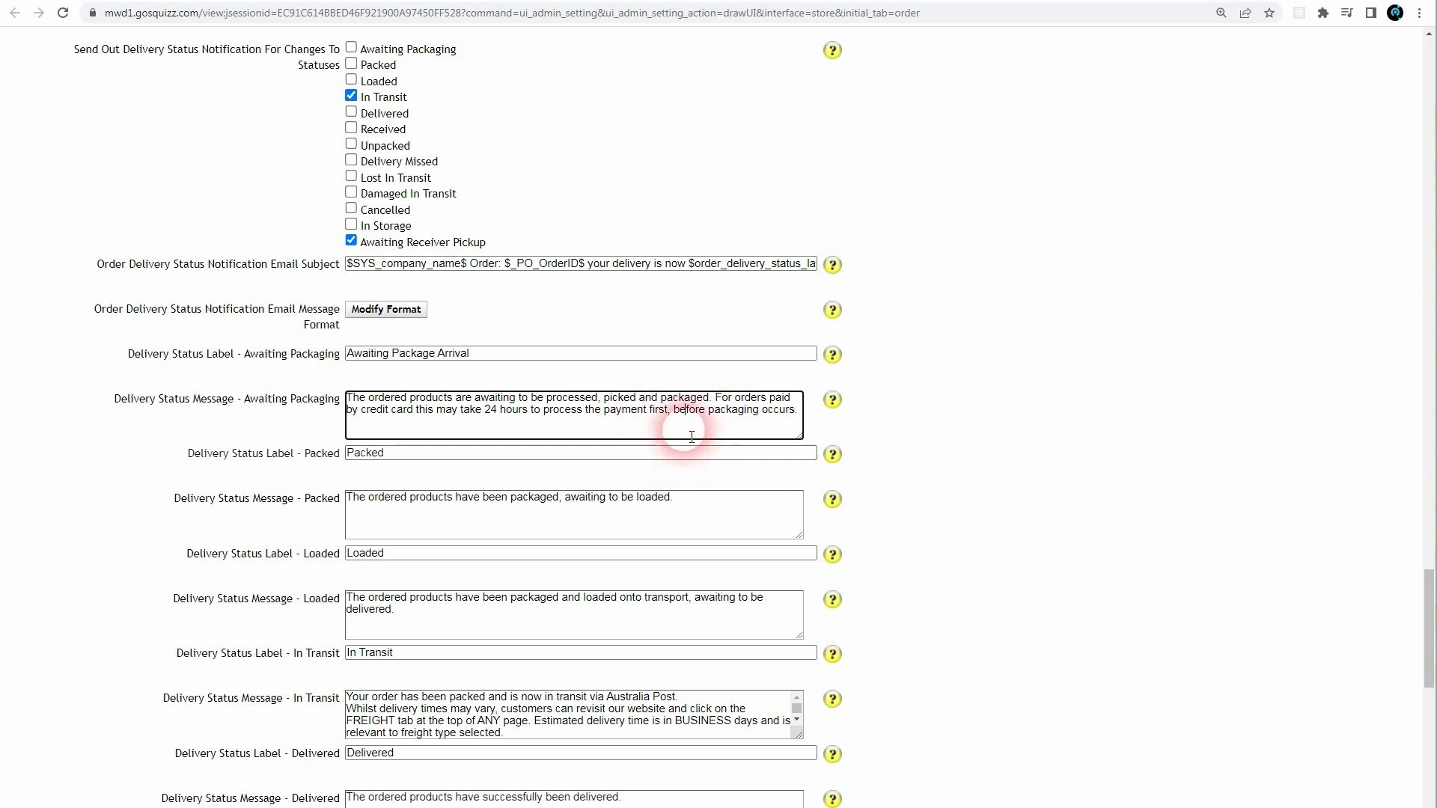
pyautogui.click(465, 481)
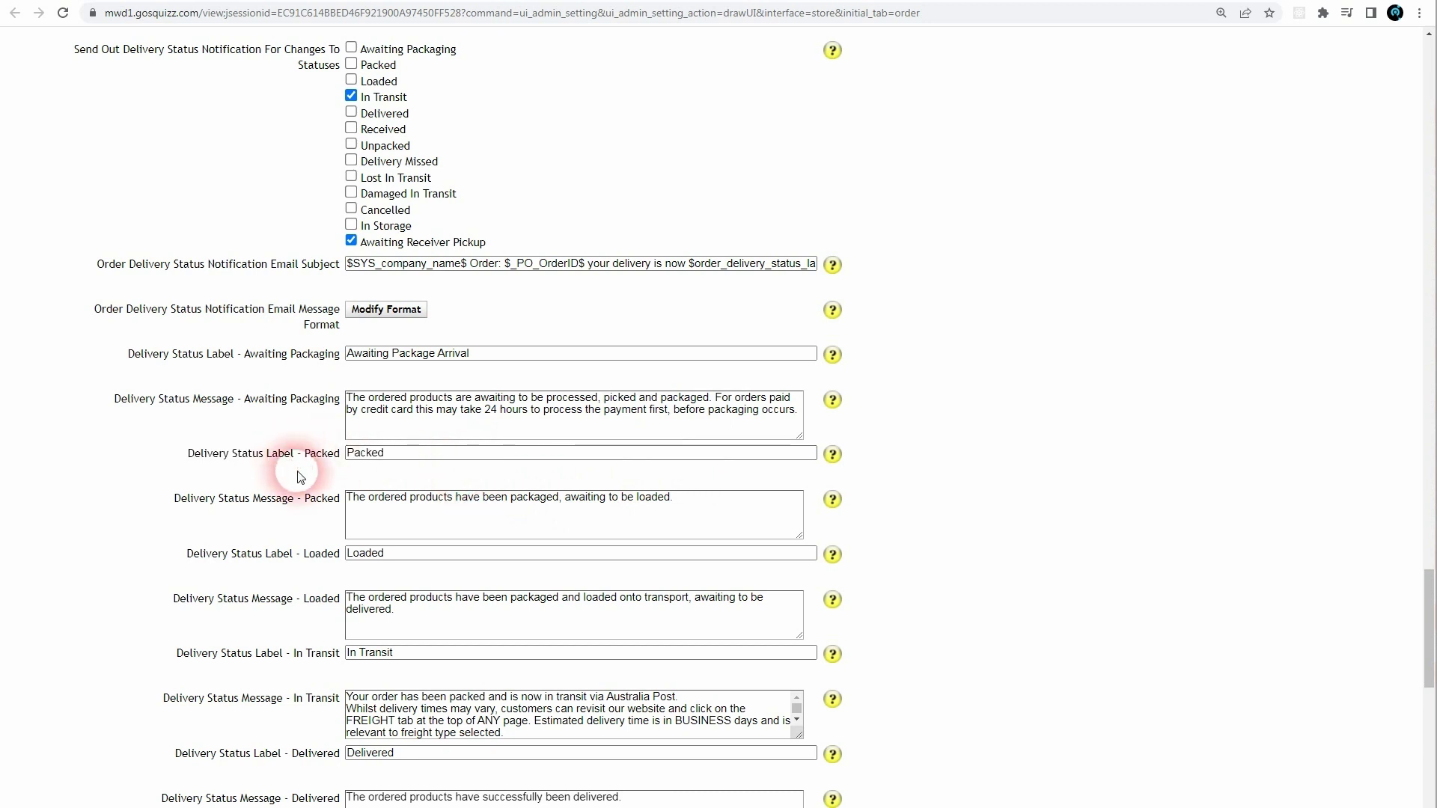
# - Look through the remaining delivery status labels and messages, starting from Packed
pyautogui.click(375, 459)
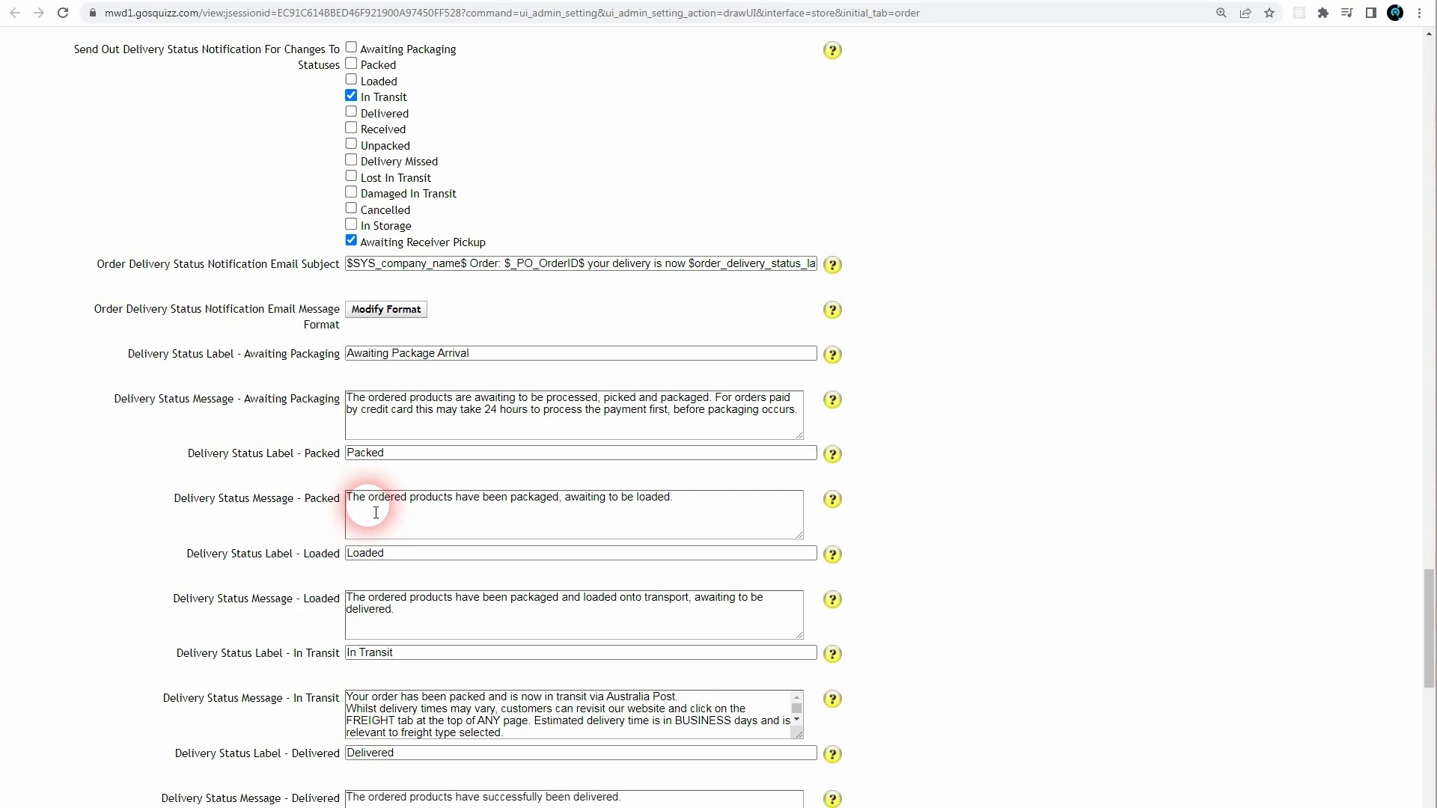
pyautogui.scroll(-8, 344, 524)
pyautogui.scroll(-4, 288, 420)
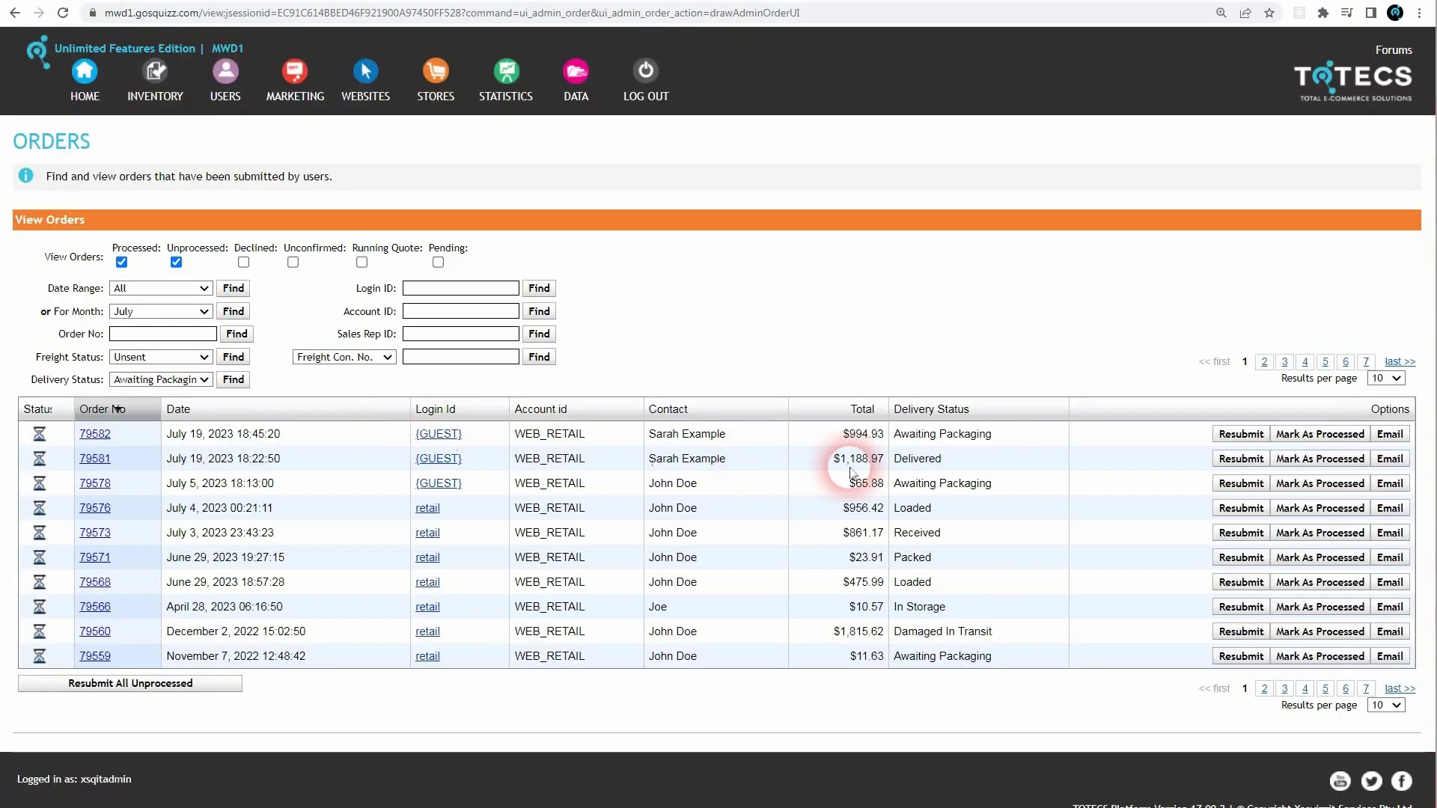
# - Change the delivery status of the newest order in the orders list to Received and save it
pyautogui.click(945, 434)
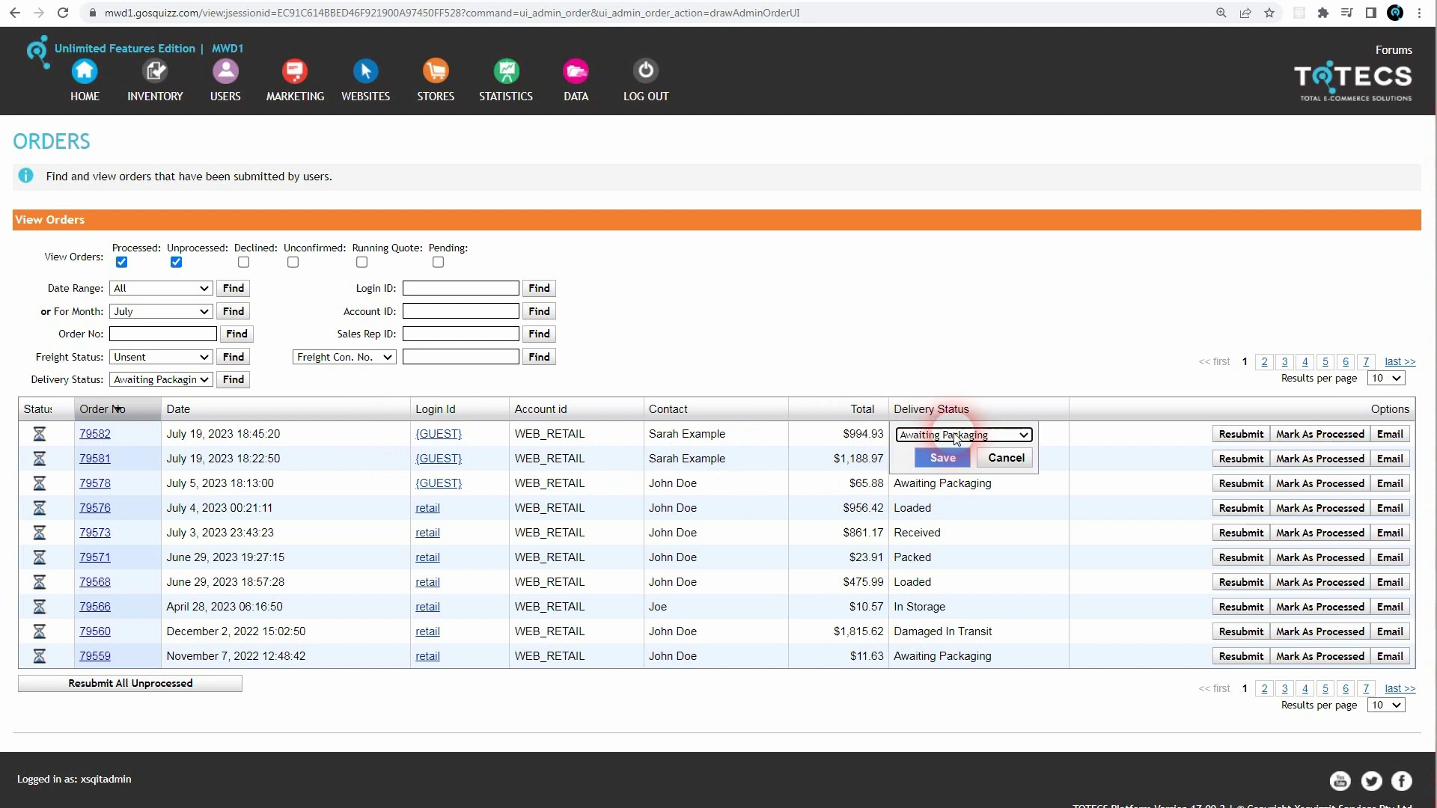
pyautogui.click(962, 436)
pyautogui.click(945, 529)
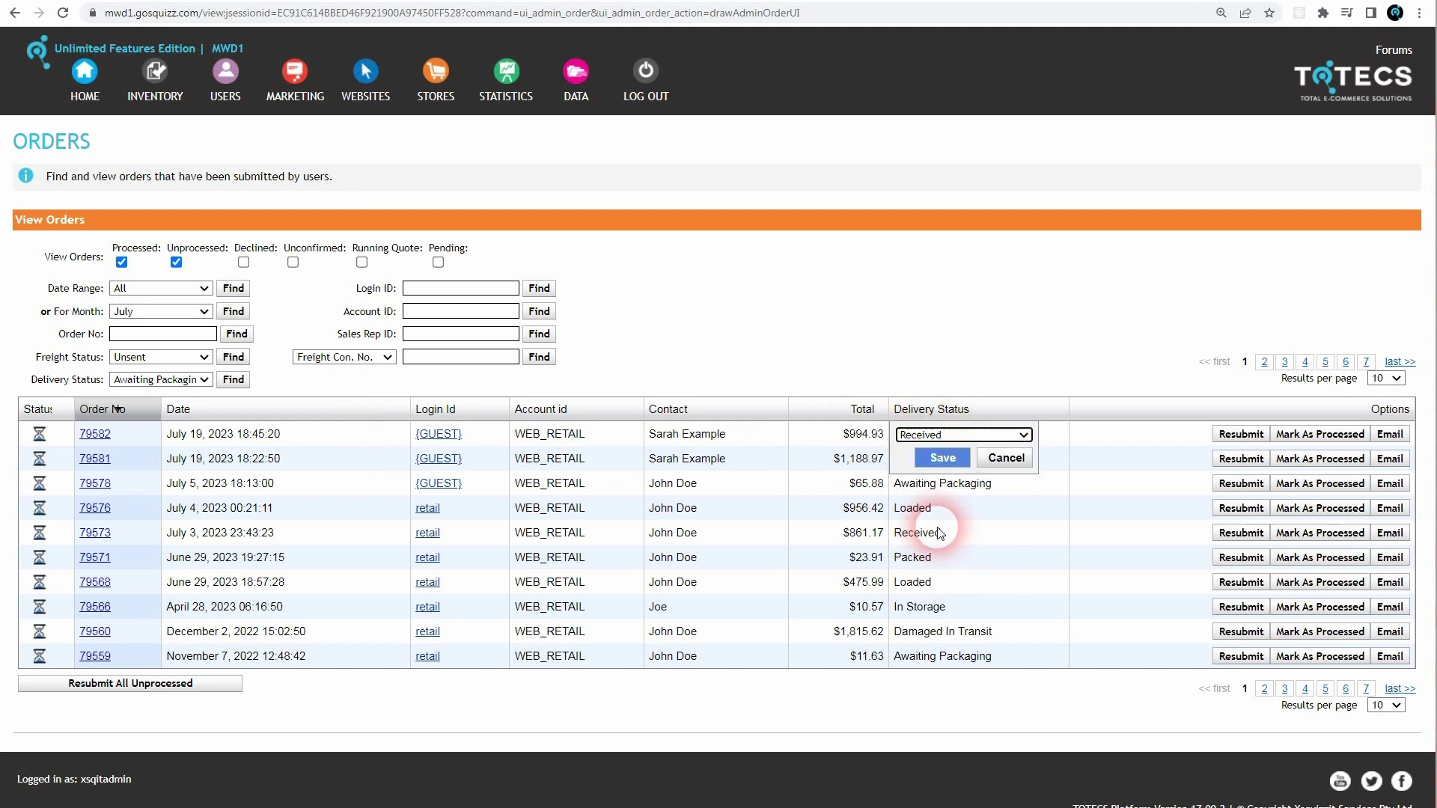
pyautogui.click(942, 459)
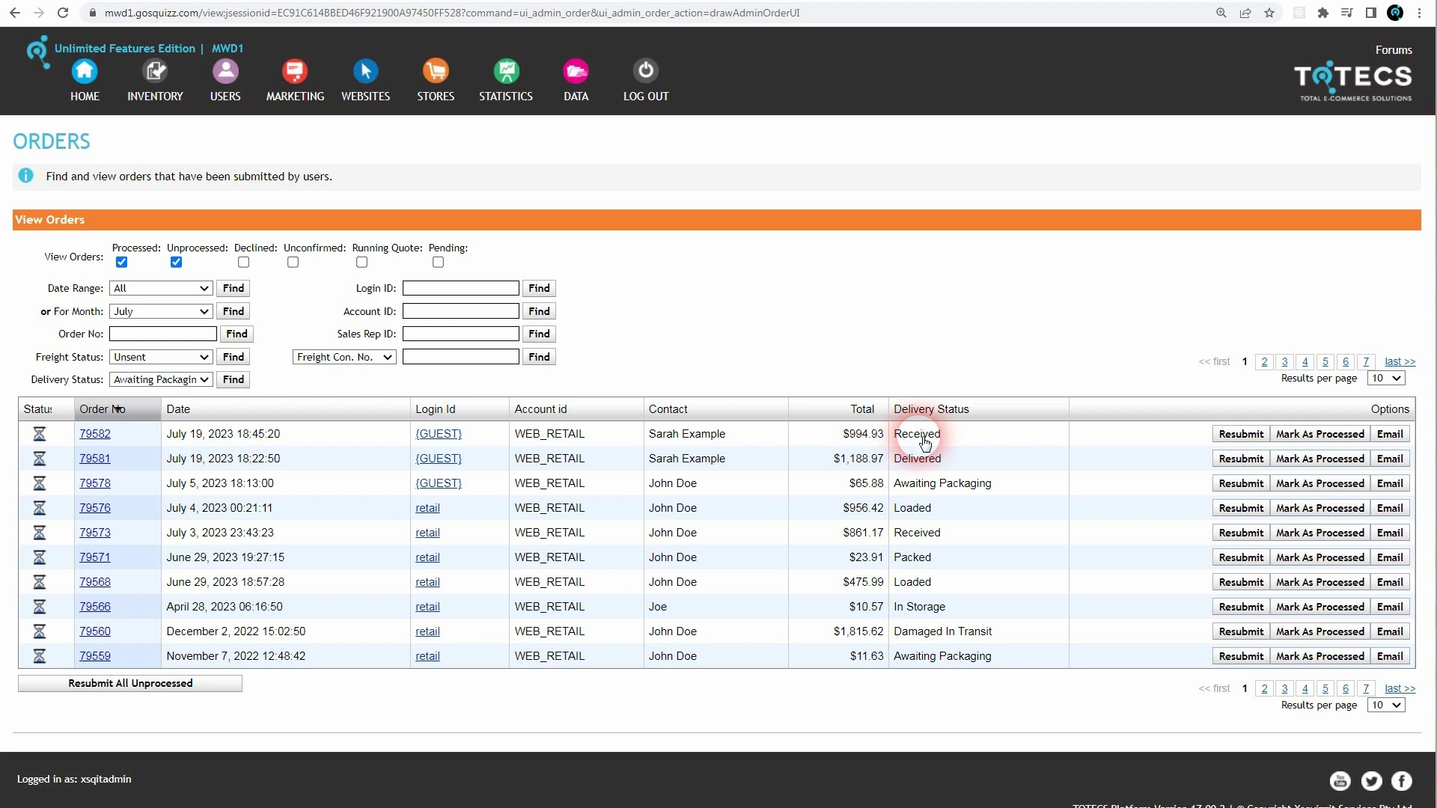
# - Email a delivery status notification for that order with the message "We are waiting for our warehouse staff to arrive to process this order."
pyautogui.click(1390, 436)
pyautogui.click(748, 501)
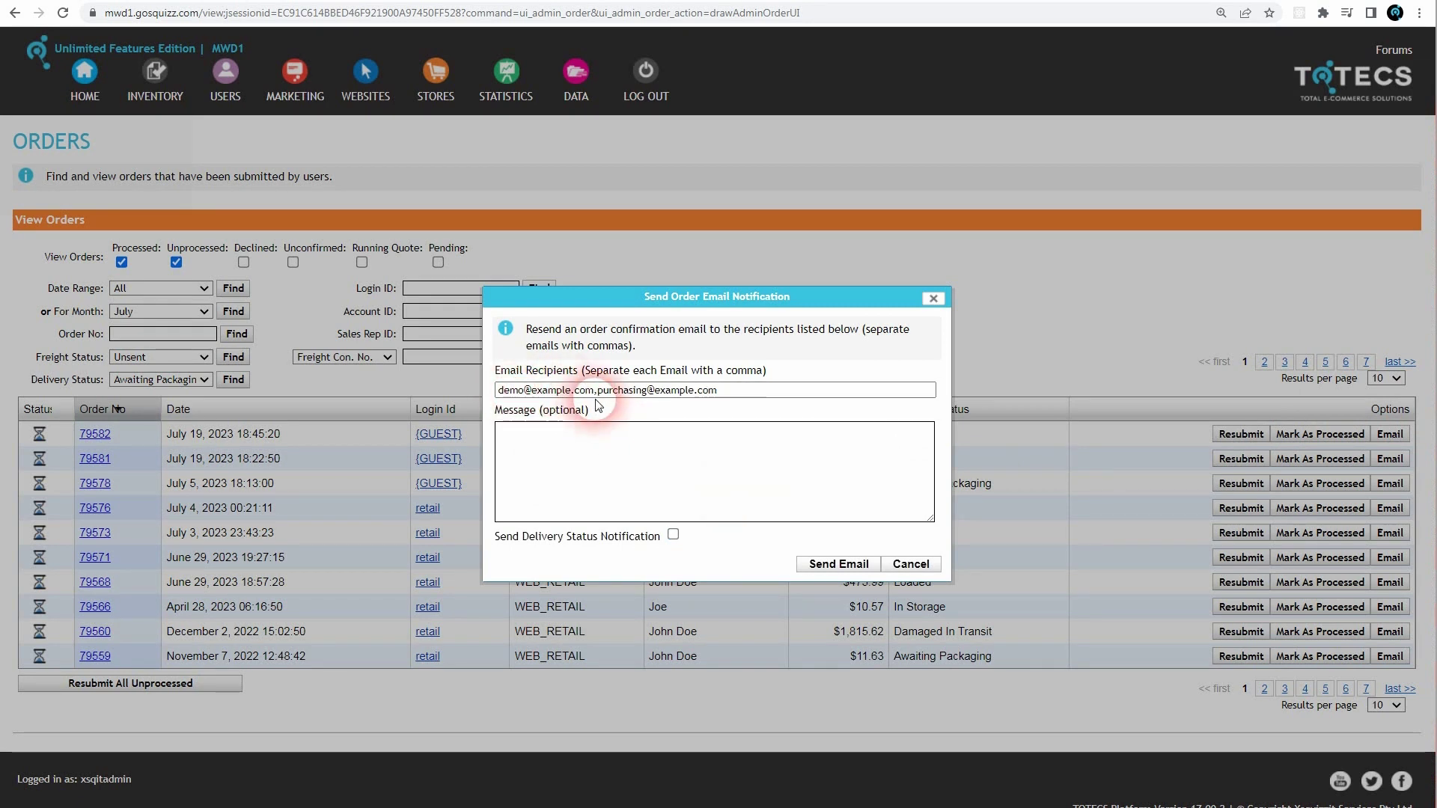
pyautogui.moveTo(604, 390); pyautogui.dragTo(741, 405)
pyautogui.click(623, 468)
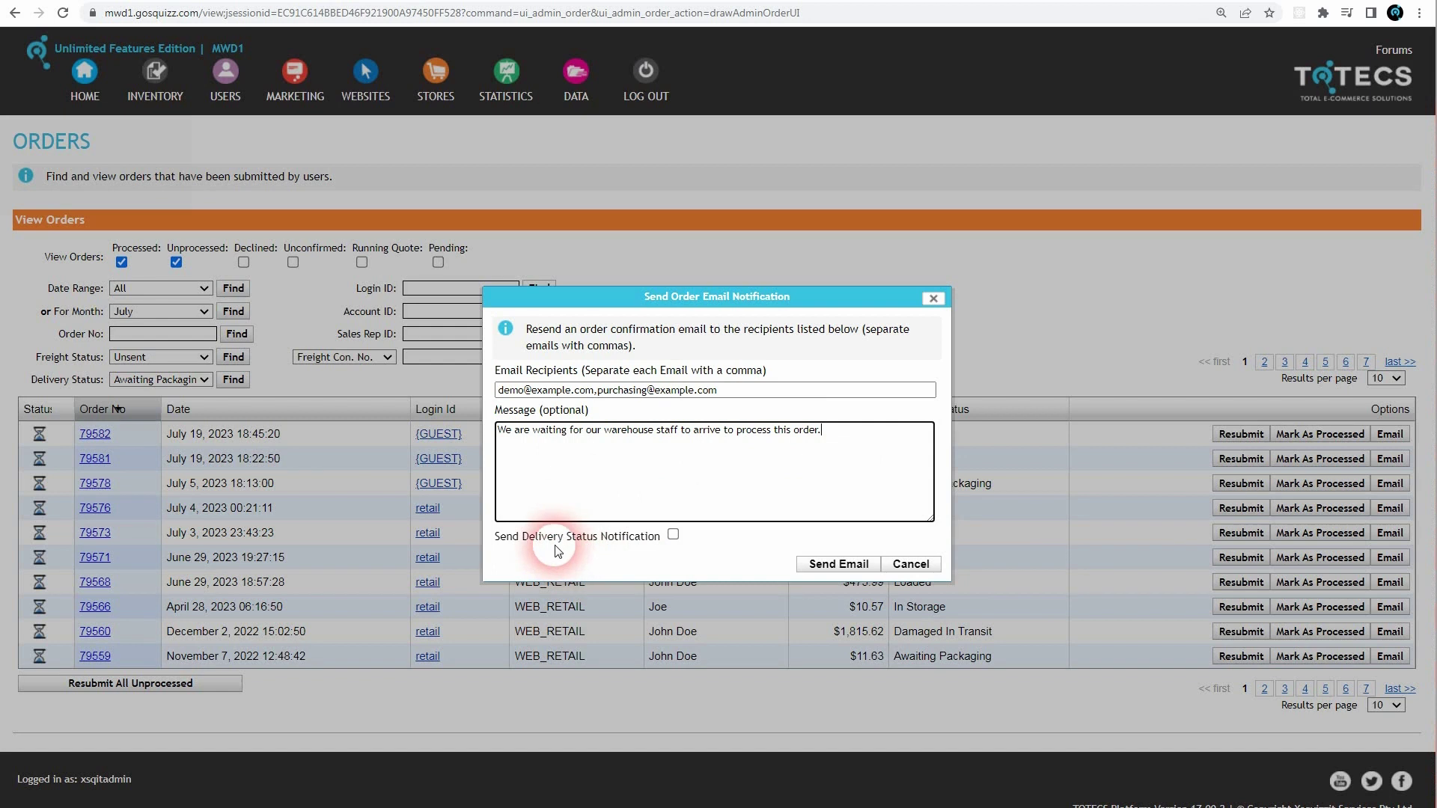
pyautogui.click(673, 536)
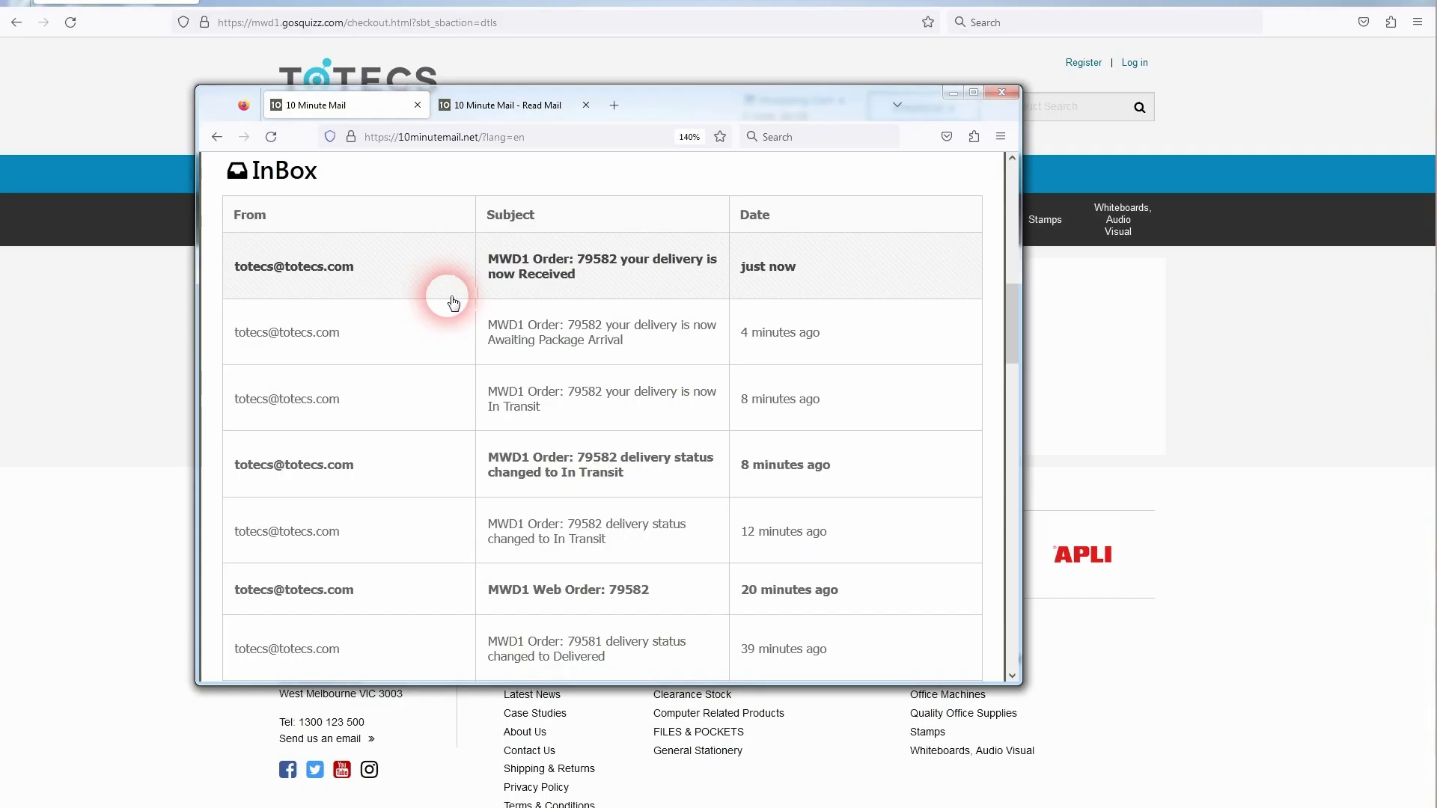
# - Read the received delivery status email and check the custom message above its order details
pyautogui.click(502, 106)
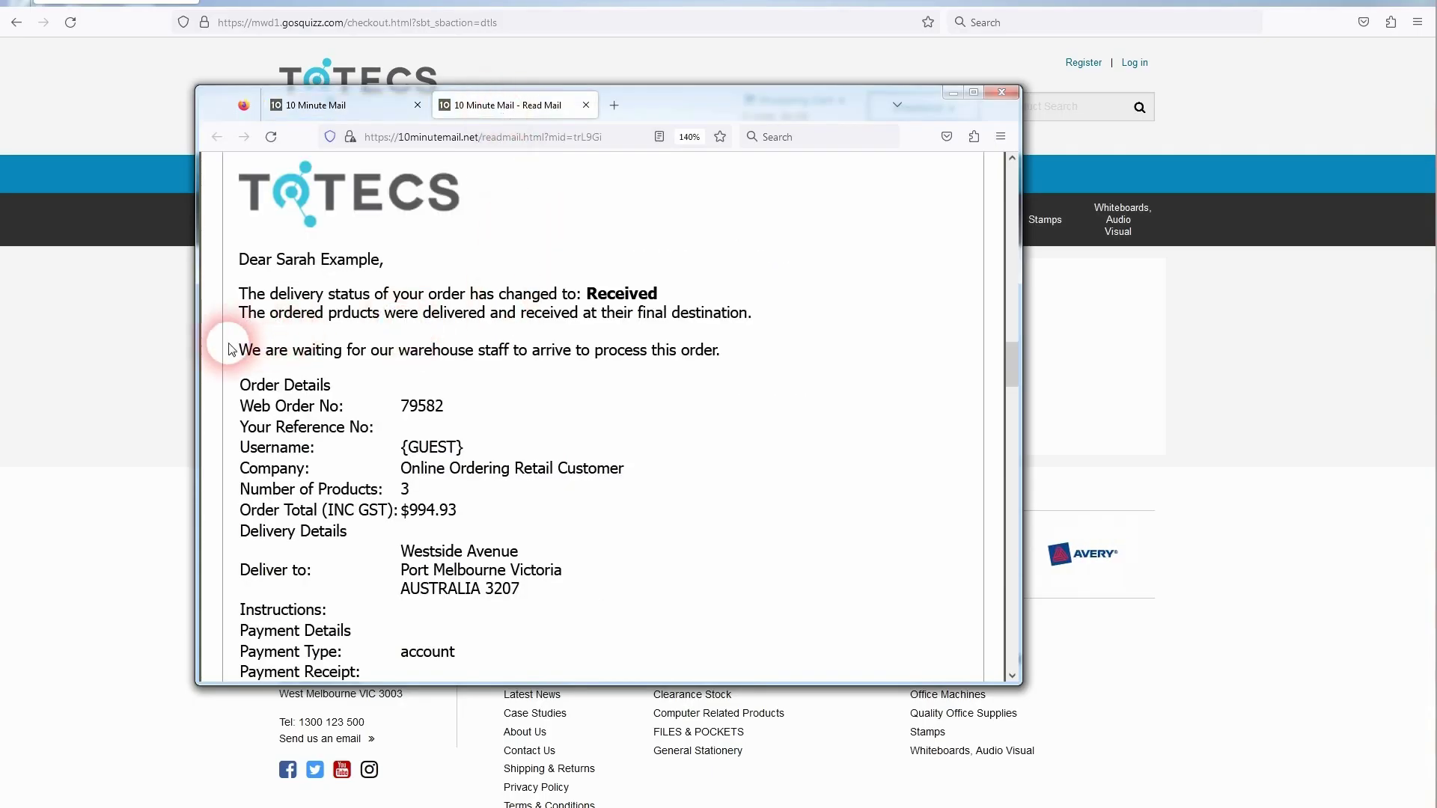
pyautogui.moveTo(238, 350); pyautogui.dragTo(570, 350)
pyautogui.tripleClick(715, 351)
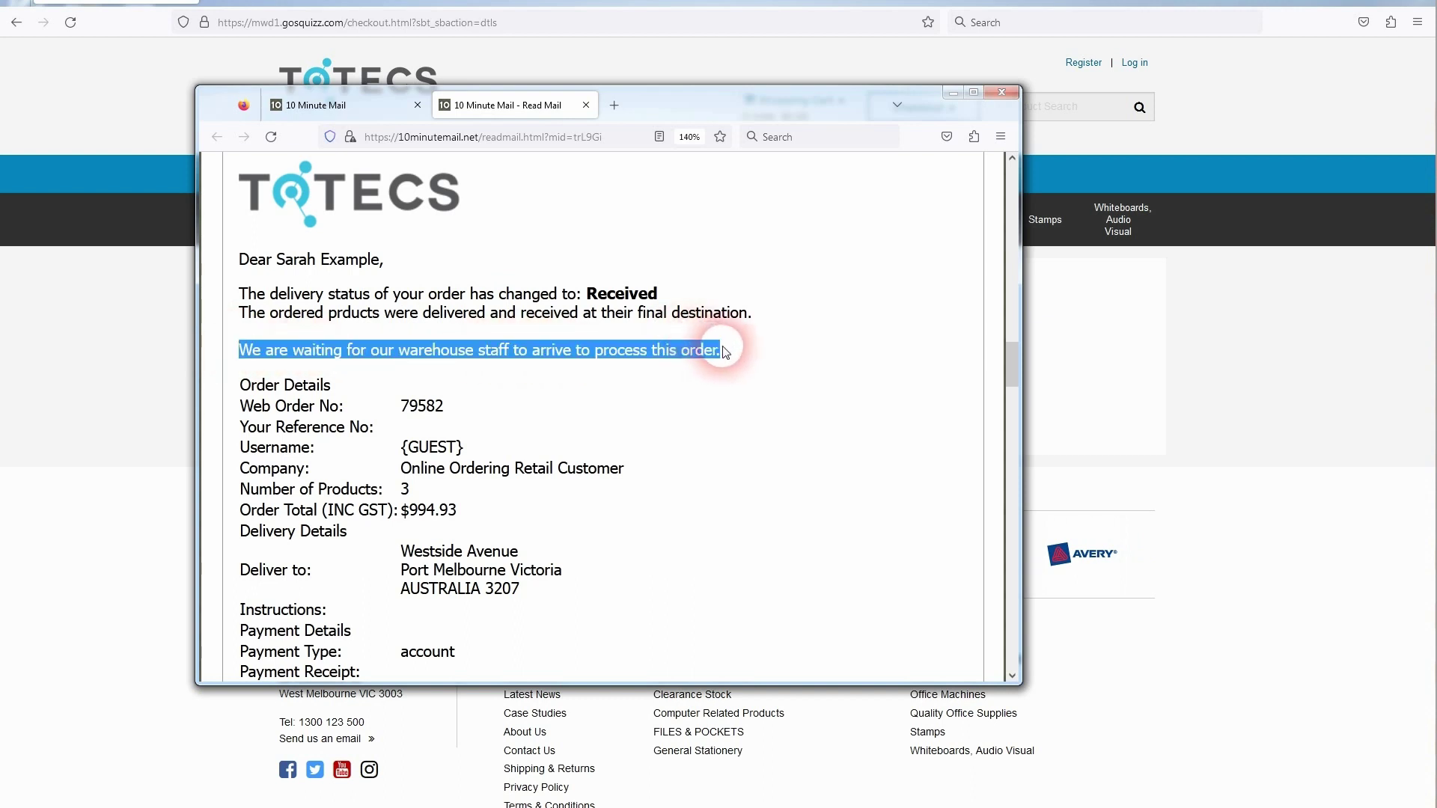
pyautogui.click(723, 350)
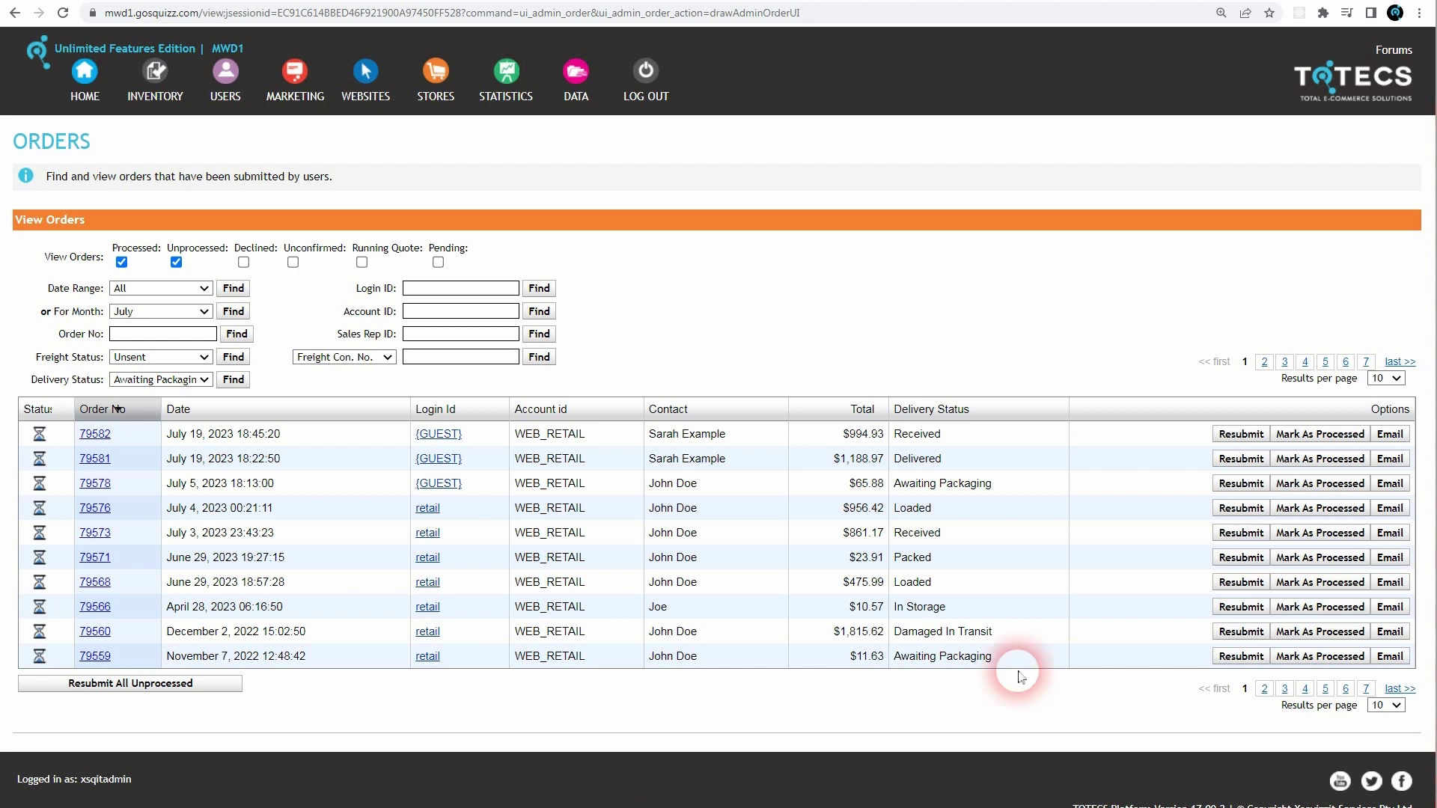
# - Review the delivery status options available for the July 4, 2023 order, keeping Loaded selected
pyautogui.click(963, 517)
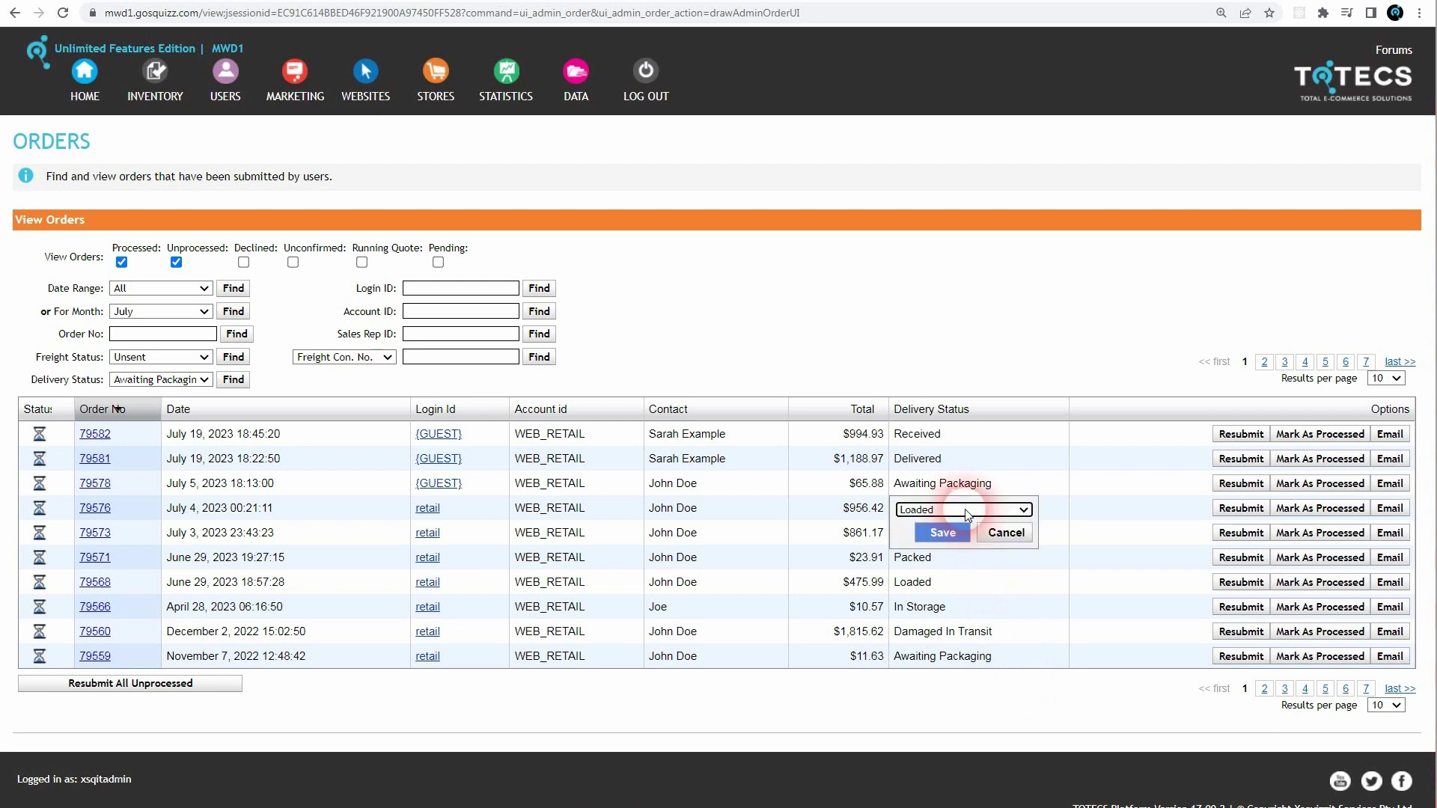
pyautogui.click(992, 512)
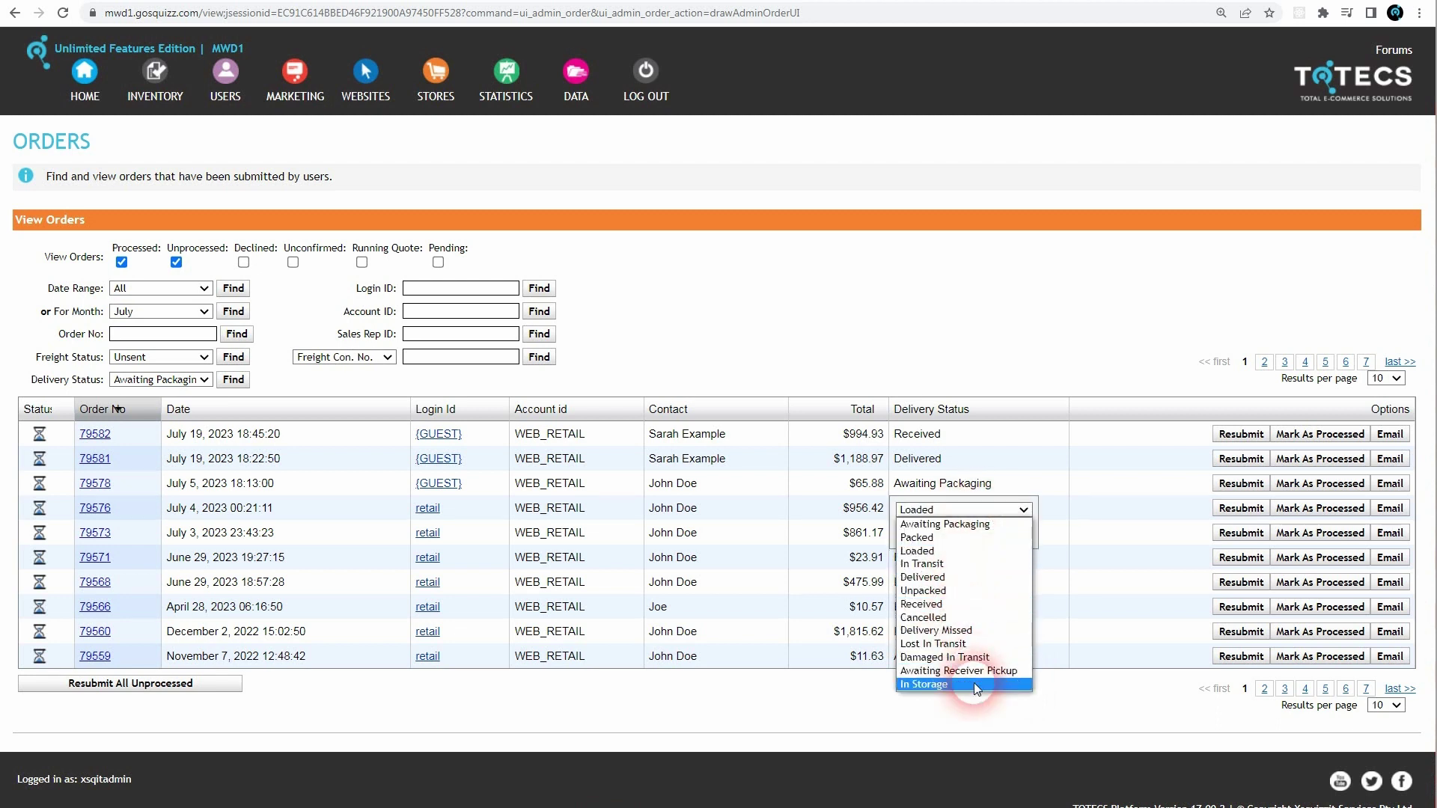
pyautogui.click(954, 513)
pyautogui.click(955, 513)
pyautogui.click(954, 514)
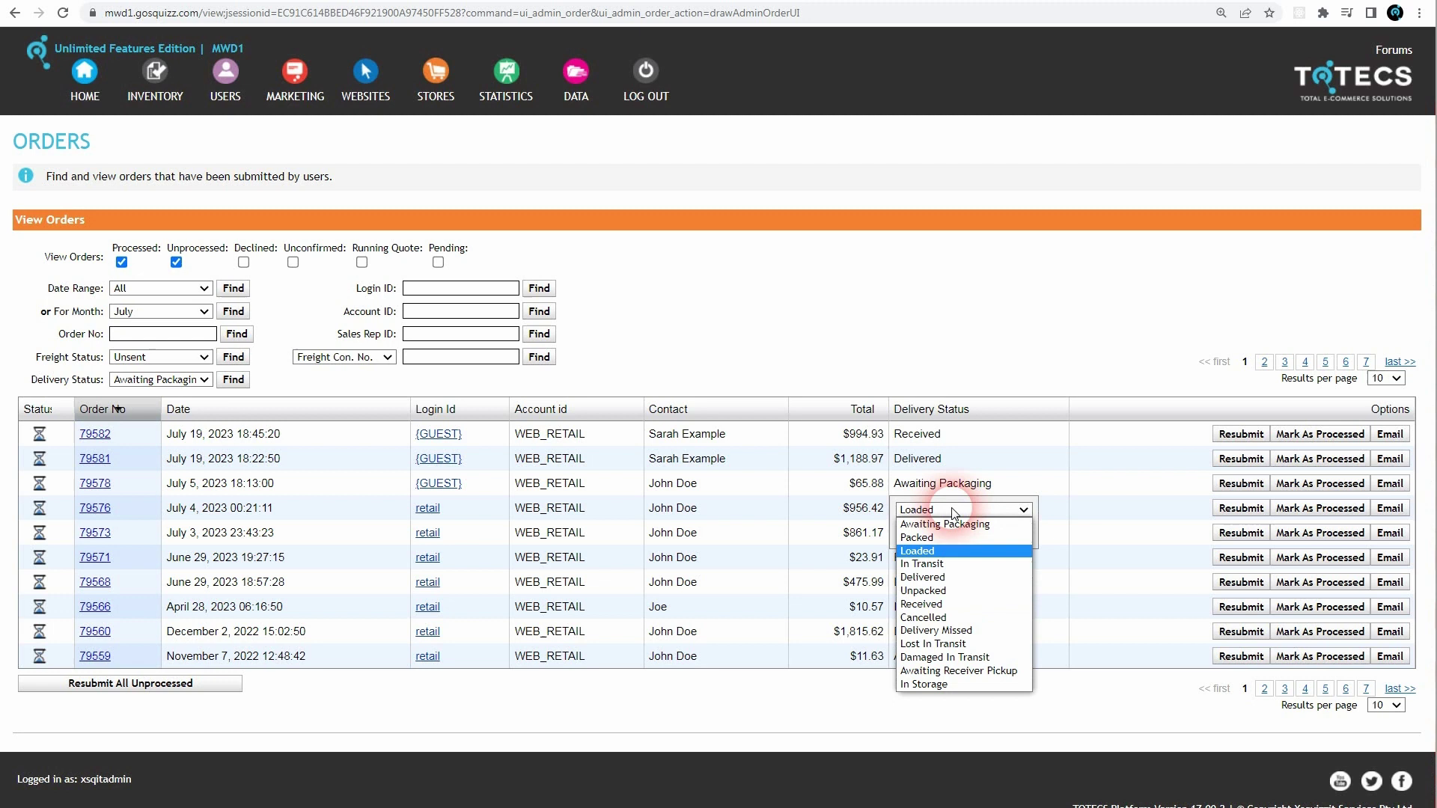
pyautogui.click(929, 551)
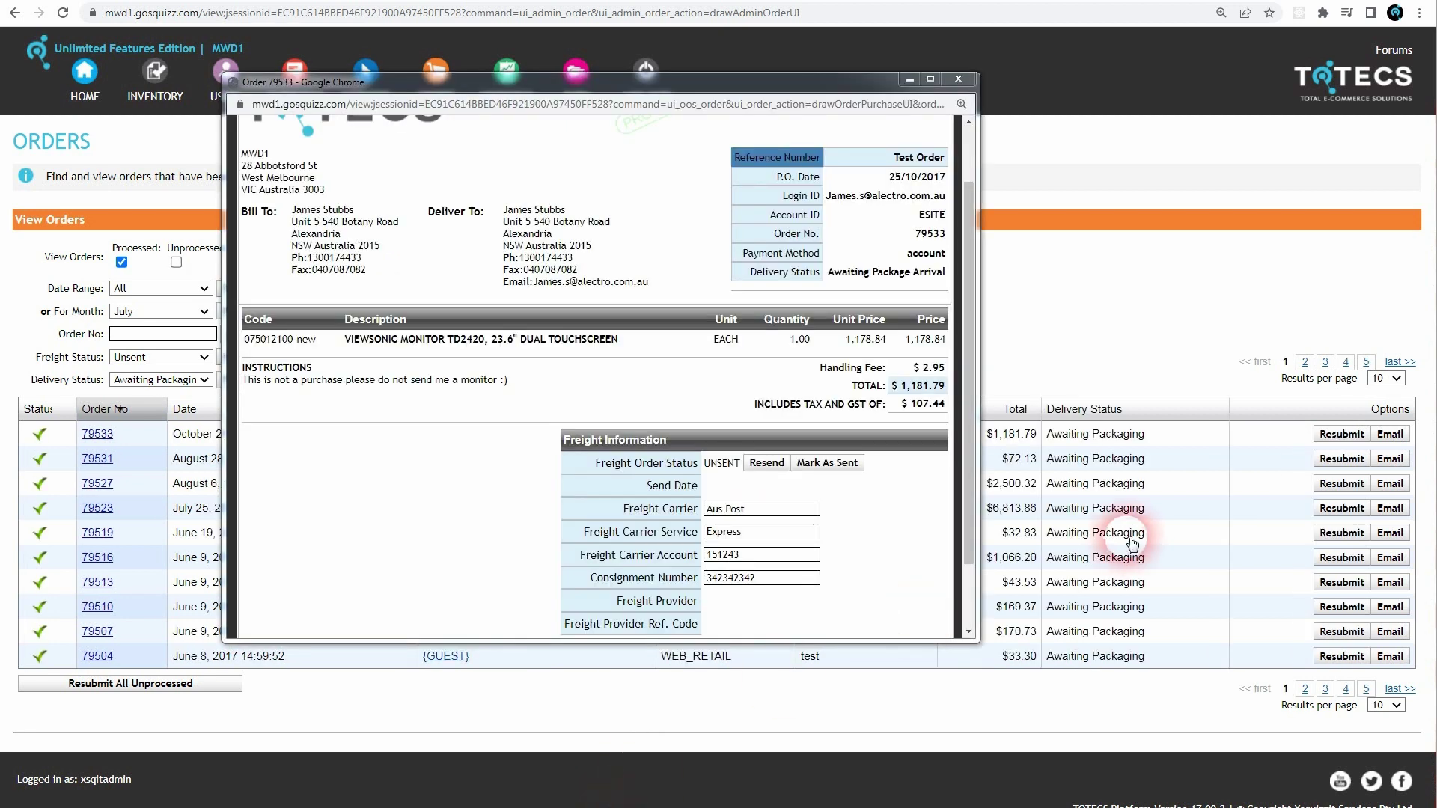
# - Examine the freight carrier, service, account and consignment number fields in the opened processed order's Freight Information
pyautogui.click(965, 491)
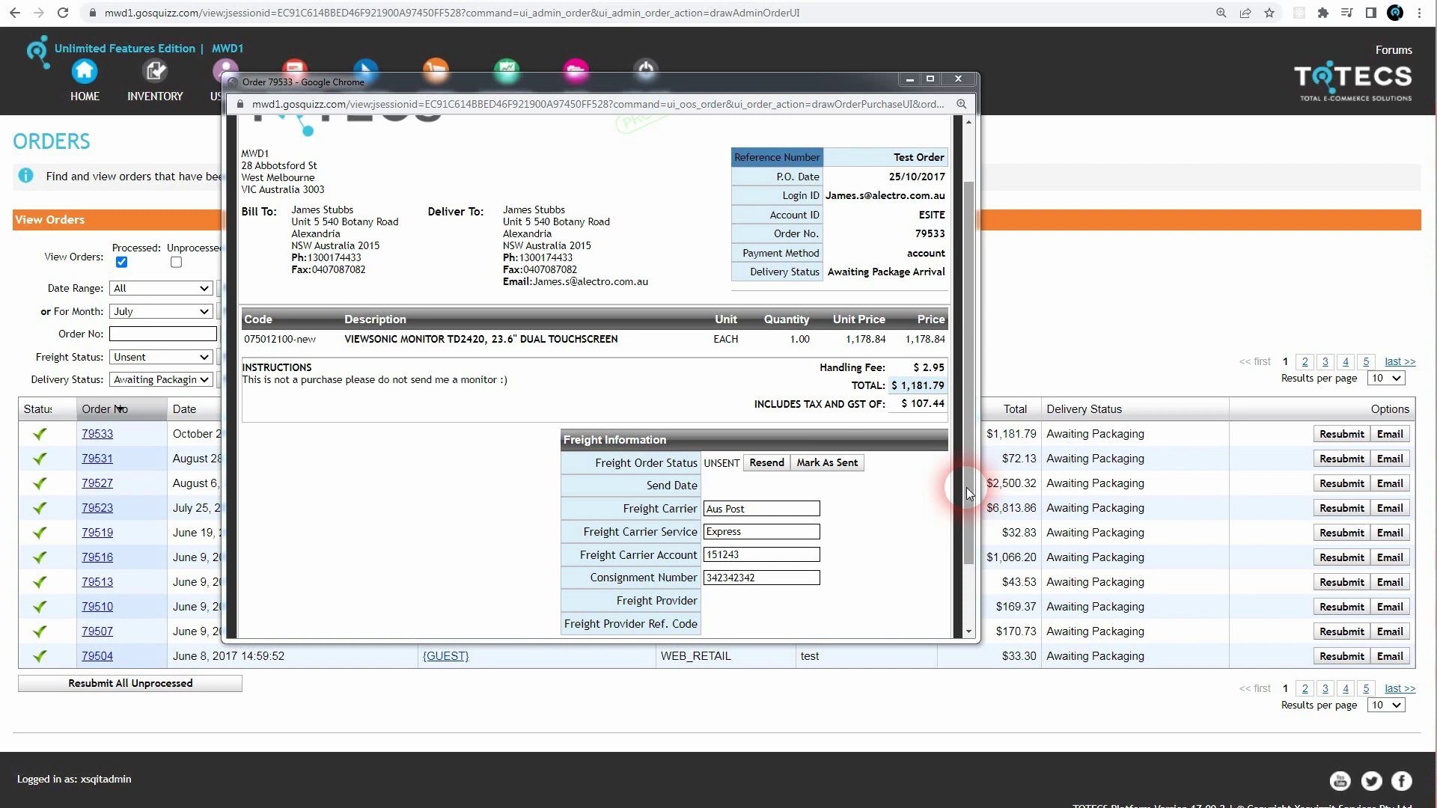
pyautogui.scroll(-1, 967, 487)
pyautogui.click(716, 498)
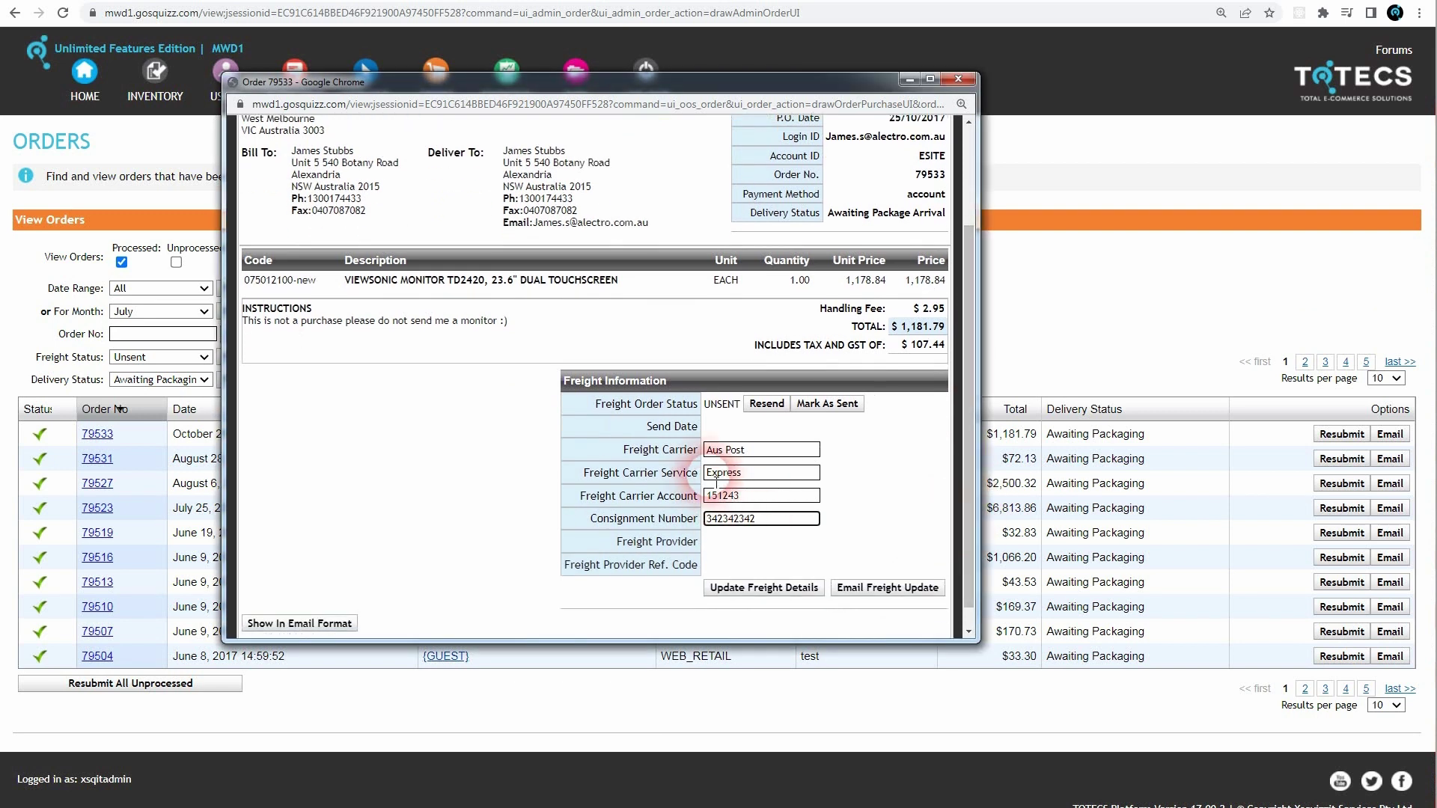
pyautogui.click(736, 508)
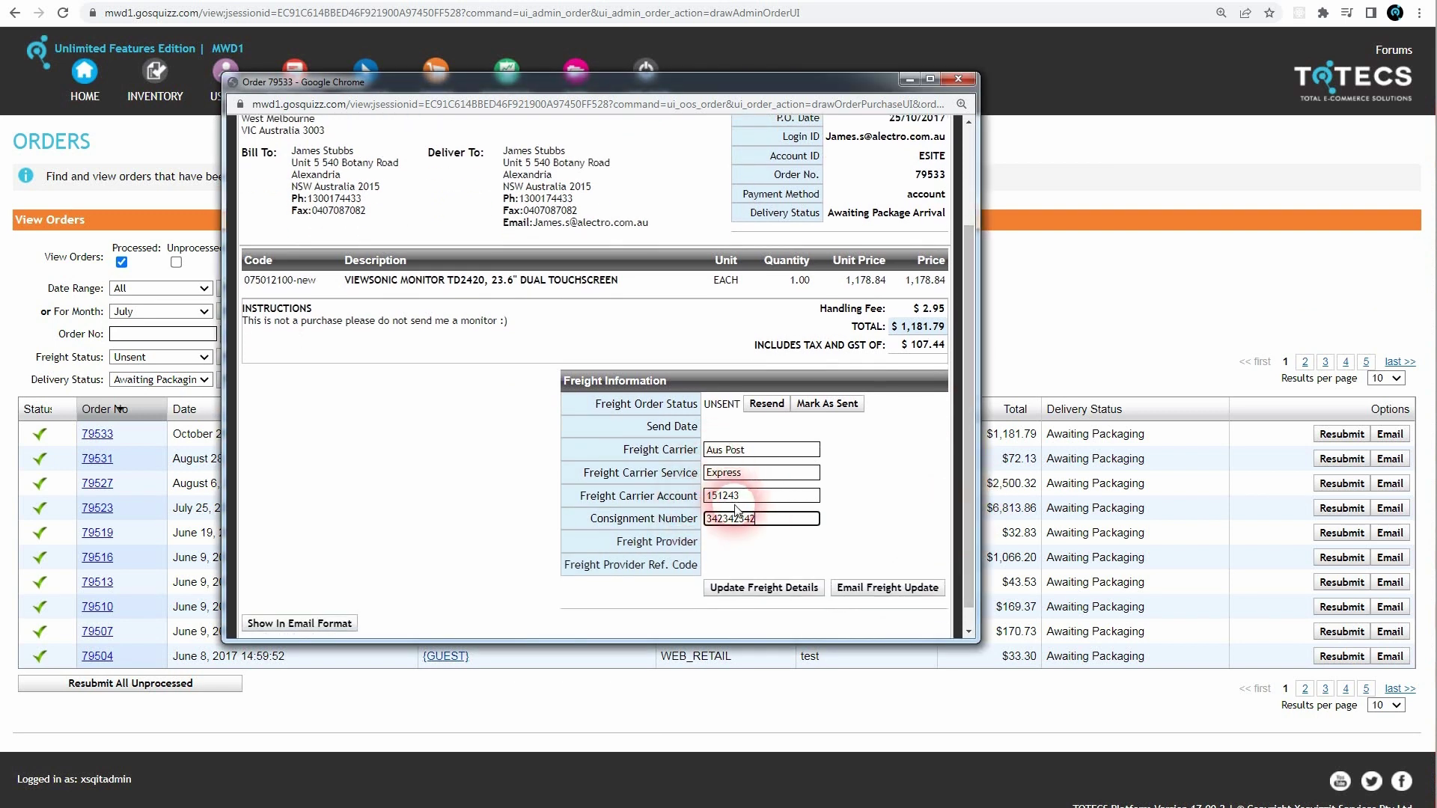
pyautogui.click(715, 498)
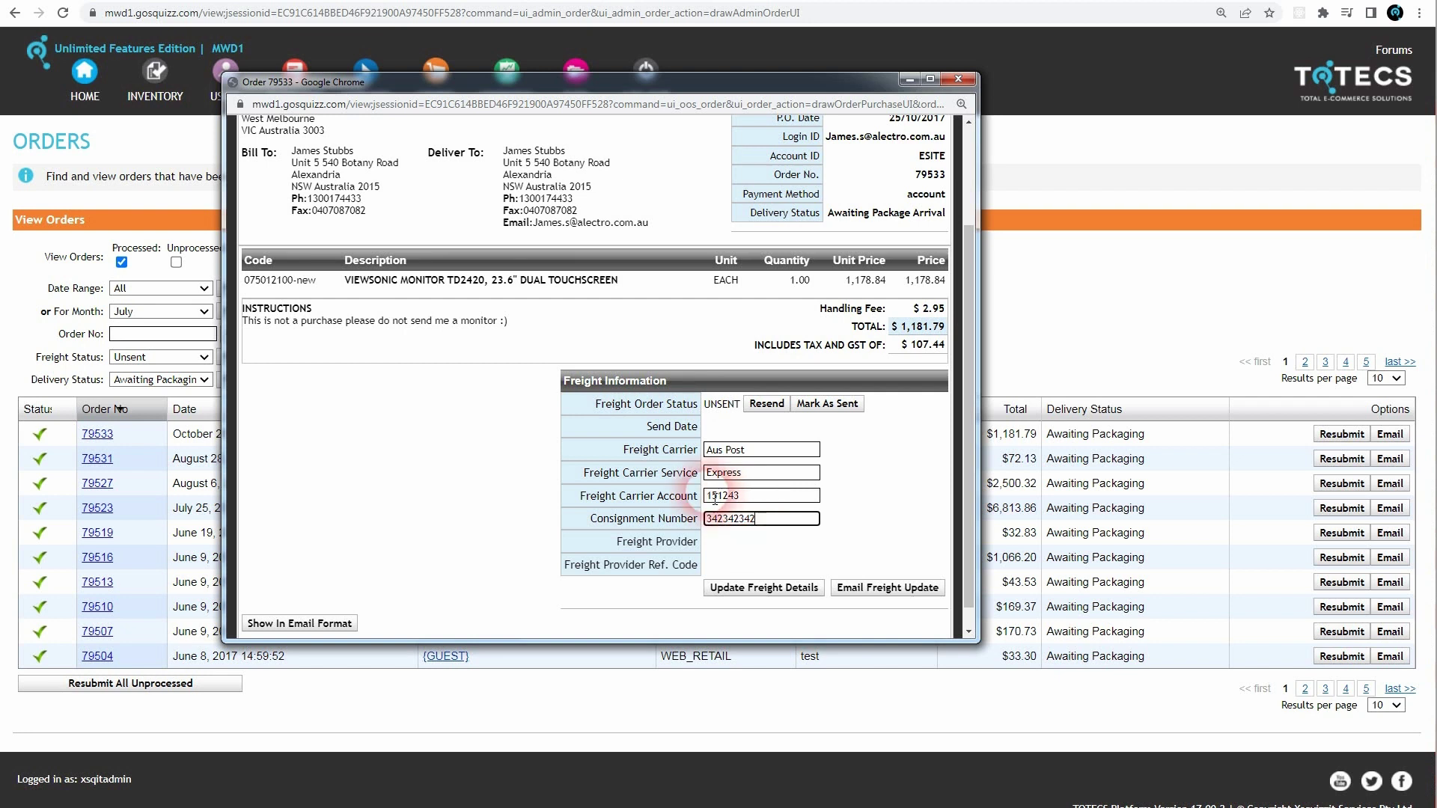
pyautogui.click(769, 511)
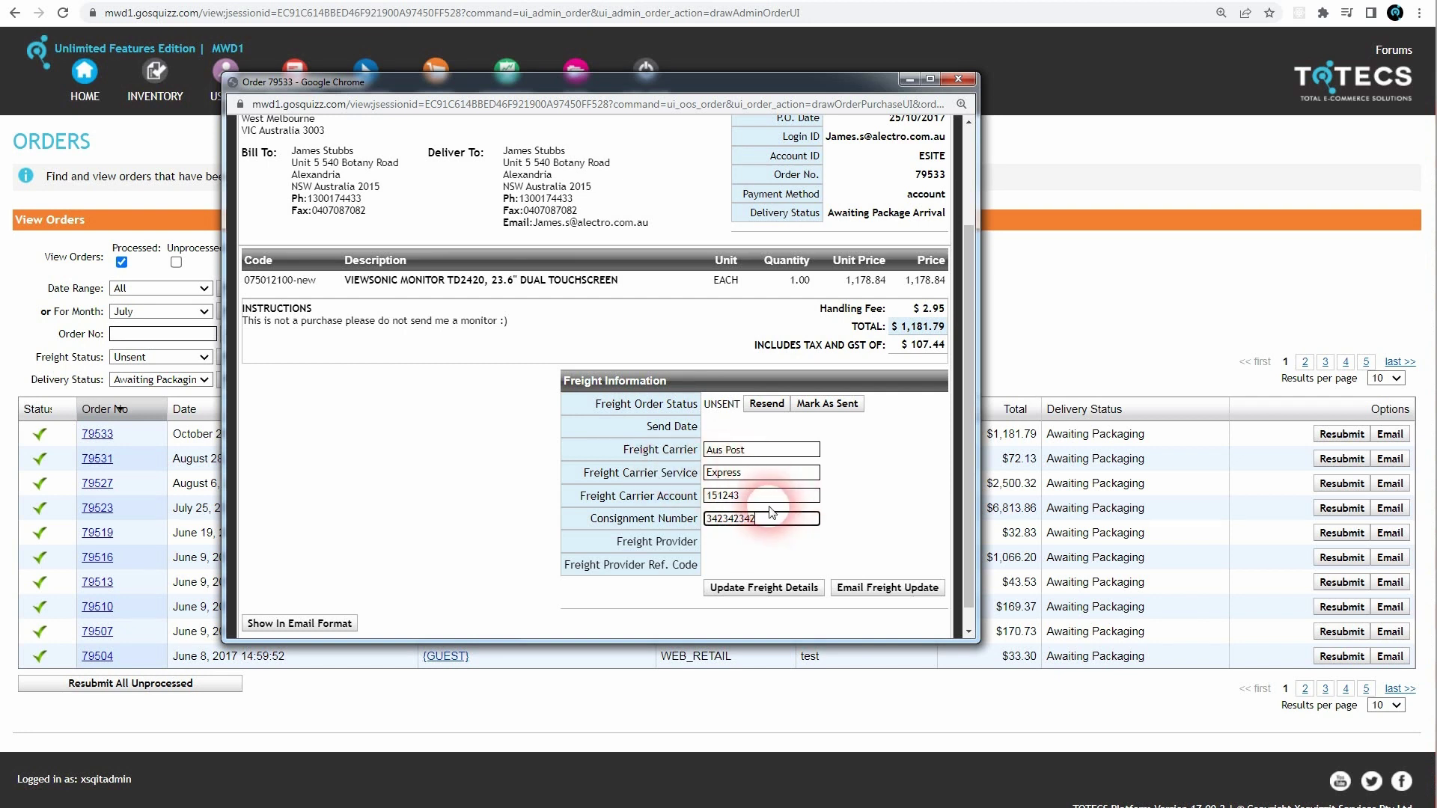
# - Switch to the TOTECS website, open its Forums and choose the Releases forum
pyautogui.click(584, 802)
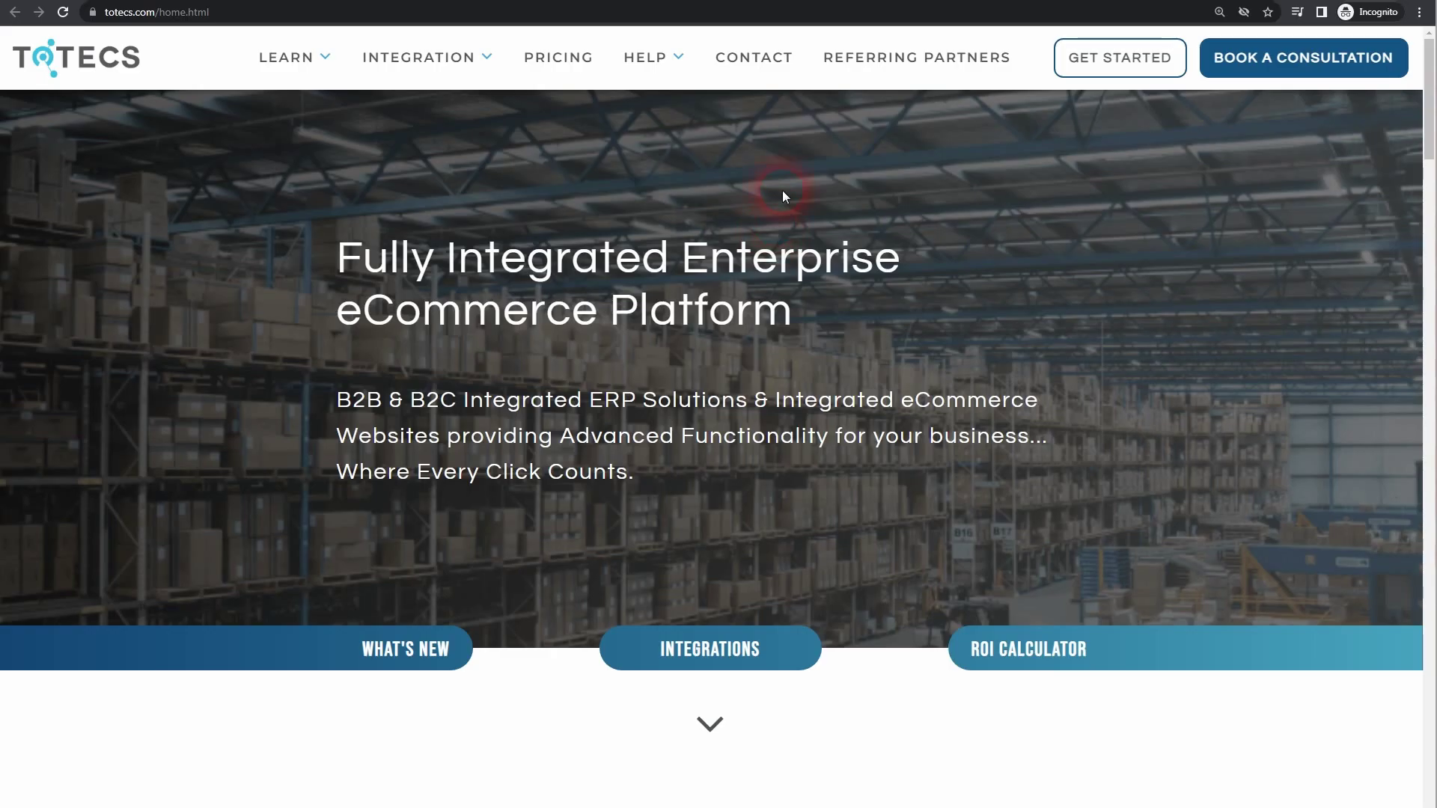
pyautogui.moveTo(658, 55)
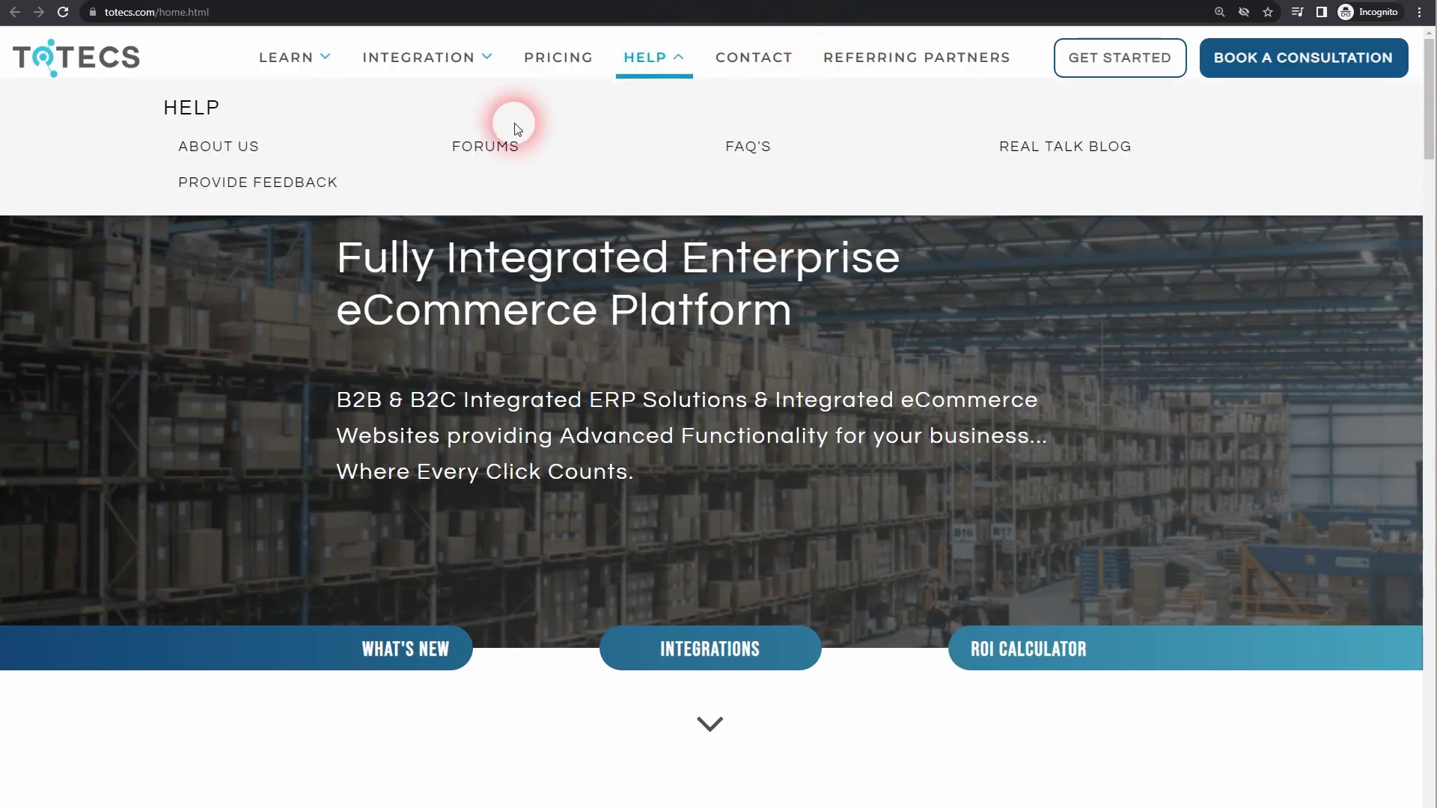
pyautogui.click(490, 143)
pyautogui.click(241, 659)
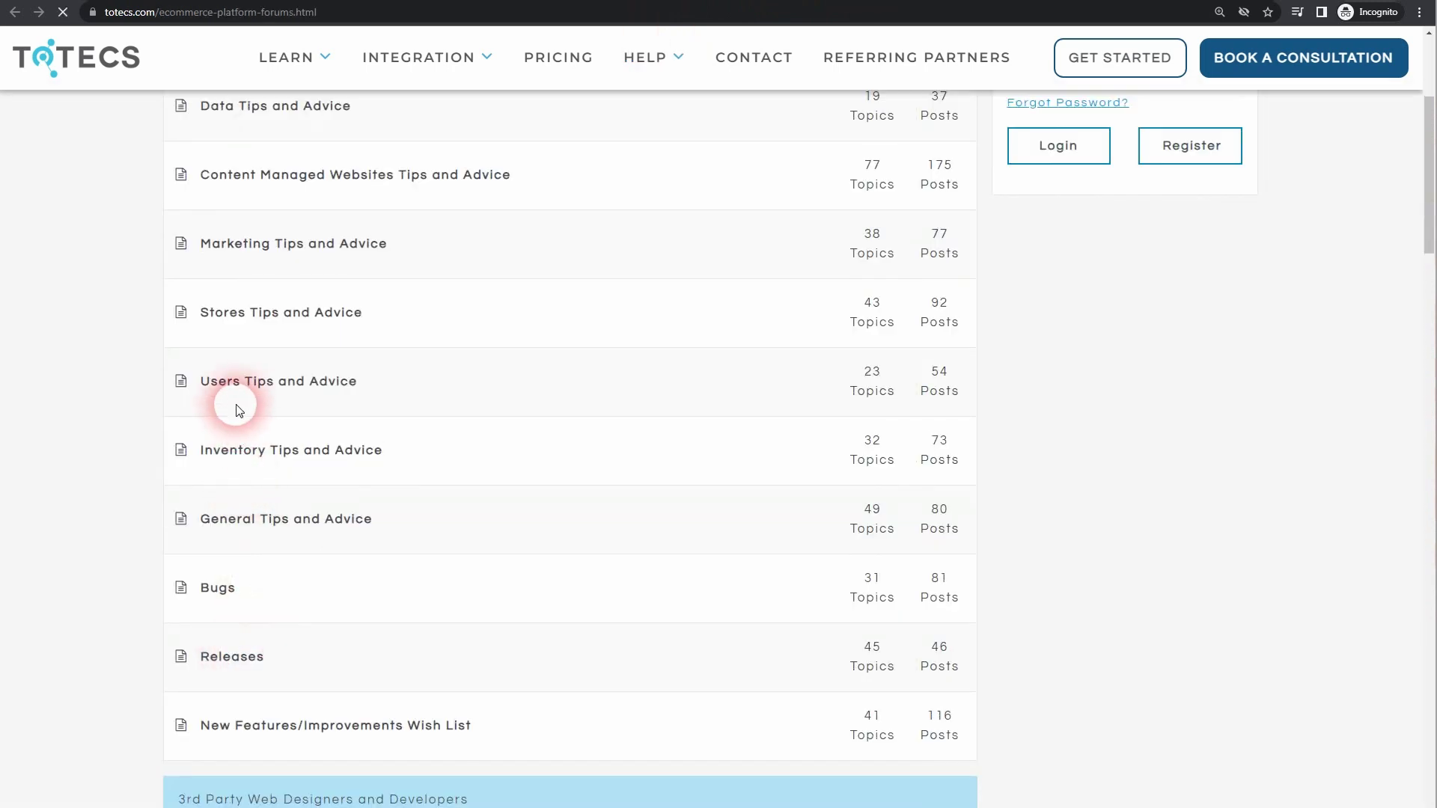